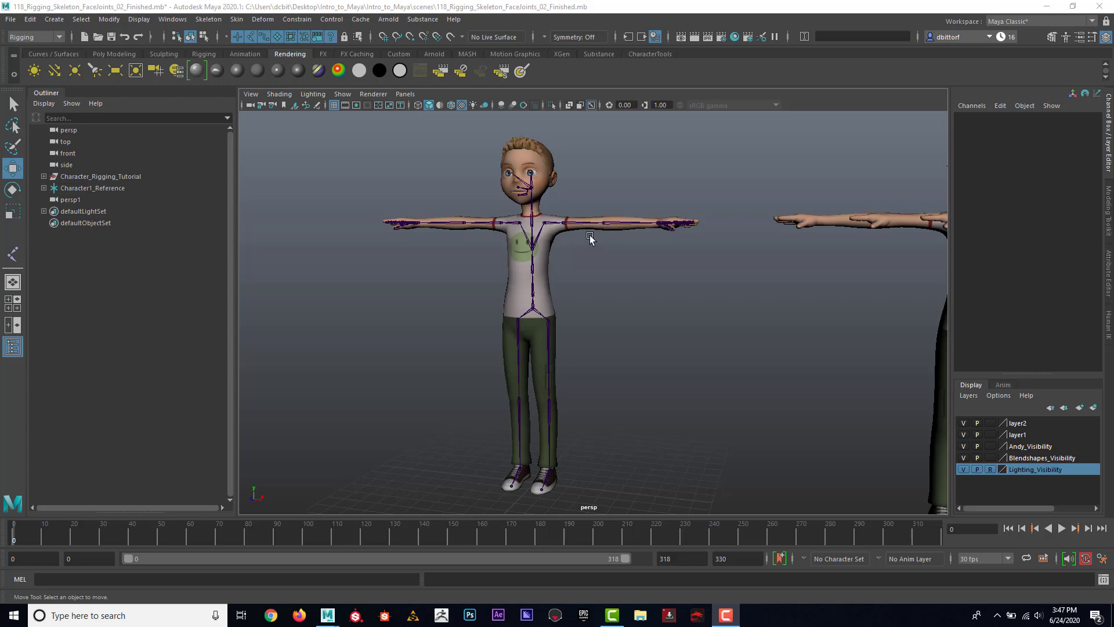
# Try rotating the left forearm joint to test the skeleton against the unbound mesh, and undo the rotation
pyautogui.keyDown('alt'); pyautogui.moveTo(590, 238); pyautogui.dragTo(664, 232); pyautogui.keyUp('alt')
pyautogui.click(676, 269)
pyautogui.click(13, 189)
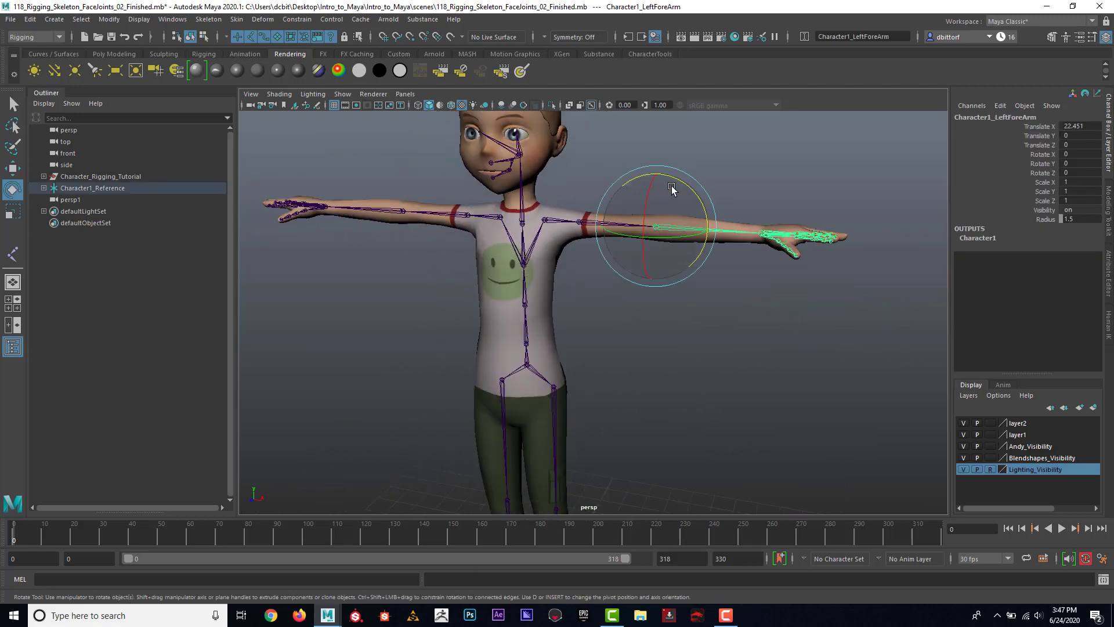
pyautogui.moveTo(689, 187); pyautogui.dragTo(740, 245)
pyautogui.hotkey('ctrl', 'z')
# Select the neck joint and examine its placement inside the neck from the side and front
pyautogui.keyDown('alt'); pyautogui.moveTo(712, 199); pyautogui.dragTo(509, 261); pyautogui.keyUp('alt')
pyautogui.keyDown('alt'); pyautogui.moveTo(510, 261); pyautogui.dragTo(708, 363, button='right'); pyautogui.keyUp('alt')
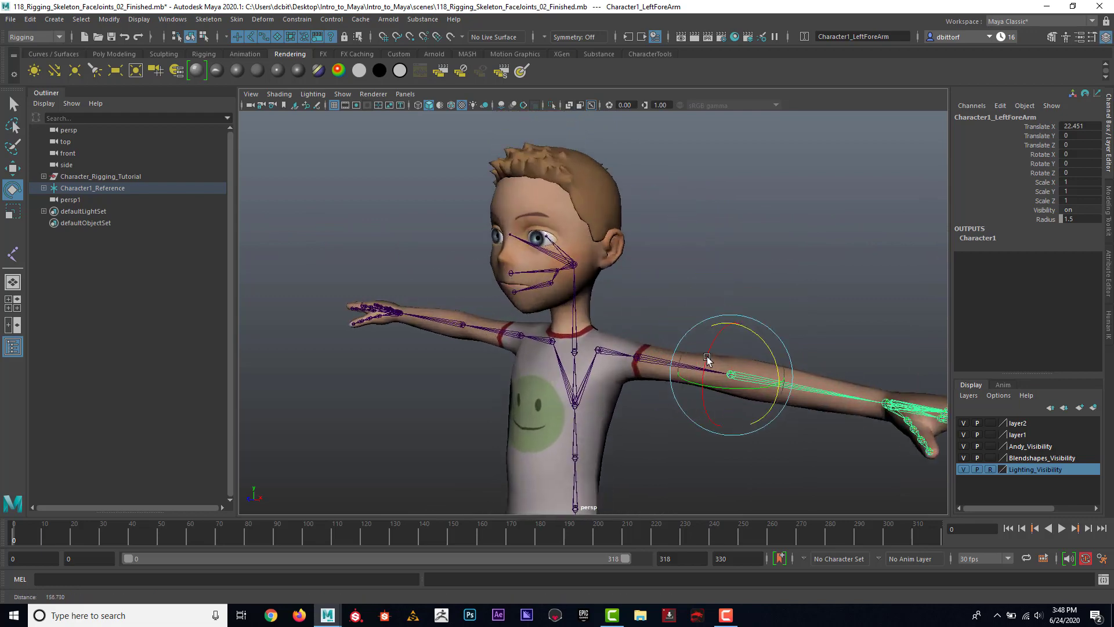
pyautogui.keyDown('alt'); pyautogui.moveTo(540, 325); pyautogui.dragTo(530, 289); pyautogui.keyUp('alt')
pyautogui.keyDown('alt'); pyautogui.moveTo(530, 288); pyautogui.dragTo(539, 370, button='right'); pyautogui.keyUp('alt')
pyautogui.click(561, 380)
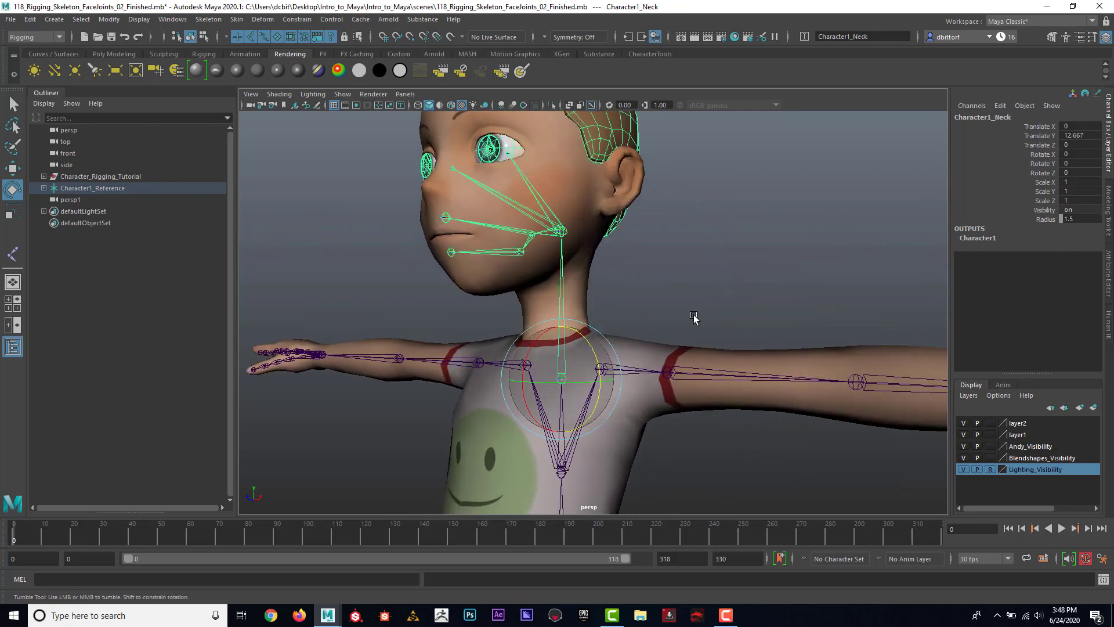
pyautogui.keyDown('alt'); pyautogui.moveTo(693, 319); pyautogui.dragTo(638, 324); pyautogui.keyUp('alt')
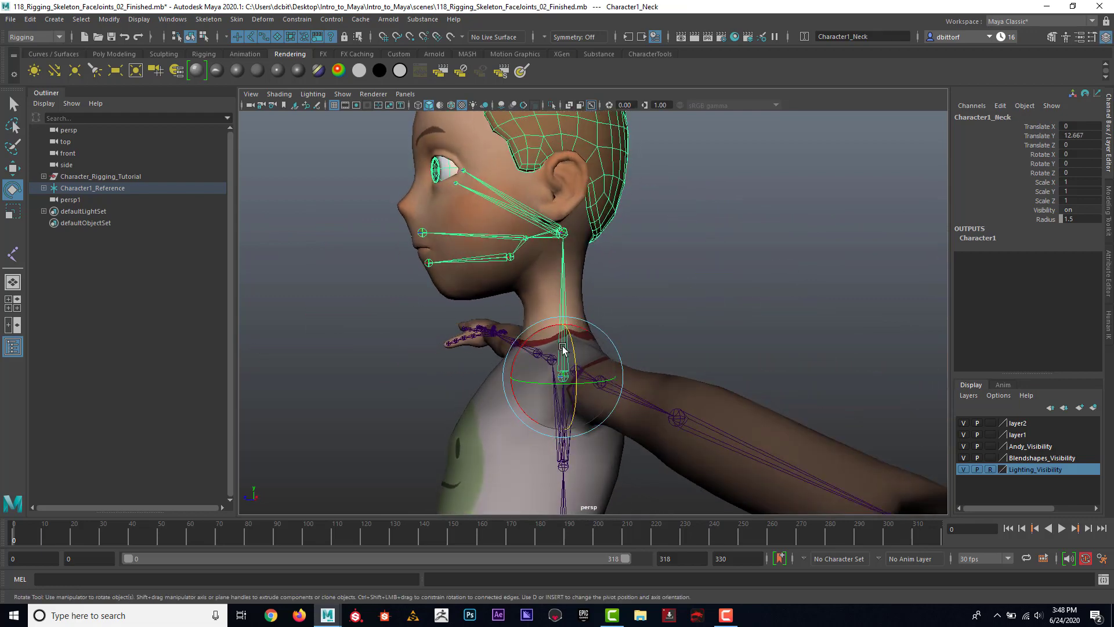
pyautogui.keyDown('alt'); pyautogui.moveTo(563, 350); pyautogui.dragTo(655, 345); pyautogui.keyUp('alt')
pyautogui.keyDown('alt'); pyautogui.moveTo(656, 346); pyautogui.dragTo(560, 299, button='right'); pyautogui.keyUp('alt')
pyautogui.keyDown('alt'); pyautogui.moveTo(560, 299); pyautogui.dragTo(452, 290); pyautogui.keyUp('alt')
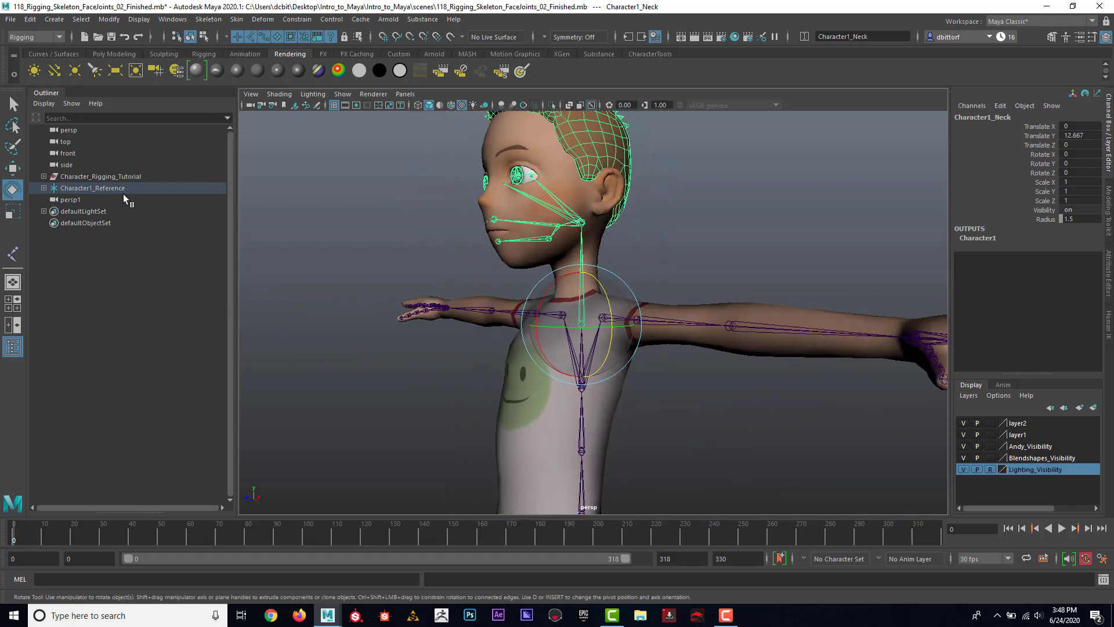
# Try moving the neck joint up together with its child joints to a Translate Y of about 22.2, and undo it
pyautogui.click(13, 168)
pyautogui.keyDown('alt'); pyautogui.moveTo(722, 289); pyautogui.dragTo(650, 285); pyautogui.keyUp('alt')
pyautogui.moveTo(584, 267); pyautogui.dragTo(663, 273)
pyautogui.keyDown('alt'); pyautogui.moveTo(664, 273); pyautogui.dragTo(598, 282, button='right'); pyautogui.keyUp('alt')
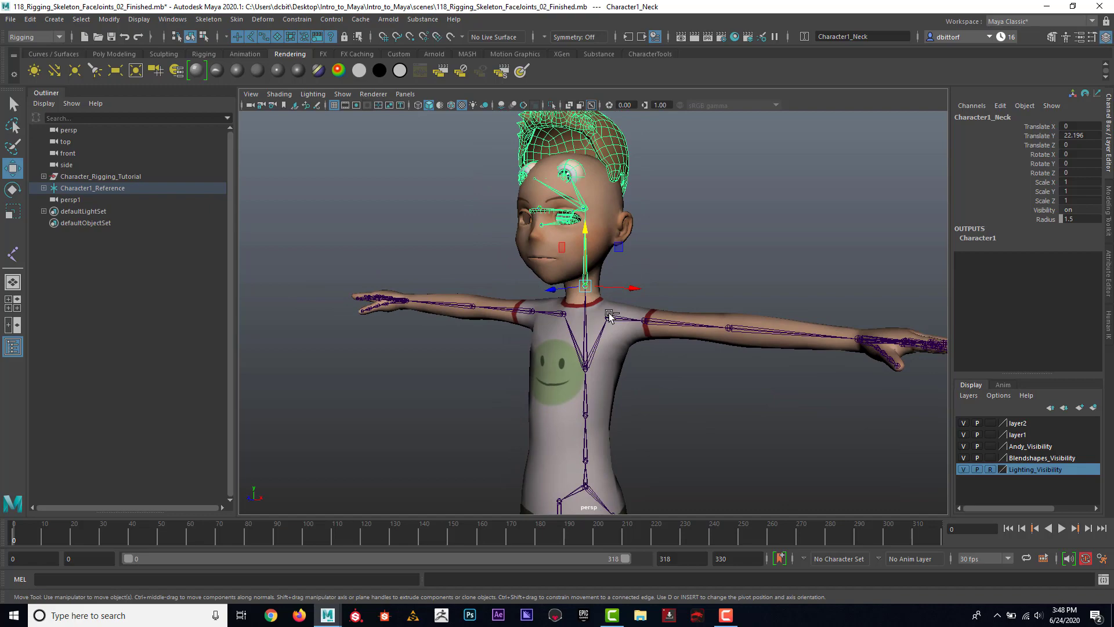
pyautogui.keyDown('alt'); pyautogui.moveTo(627, 340); pyautogui.dragTo(580, 342); pyautogui.keyUp('alt')
pyautogui.keyDown('alt'); pyautogui.moveTo(650, 328); pyautogui.dragTo(771, 304, button='right'); pyautogui.keyUp('alt')
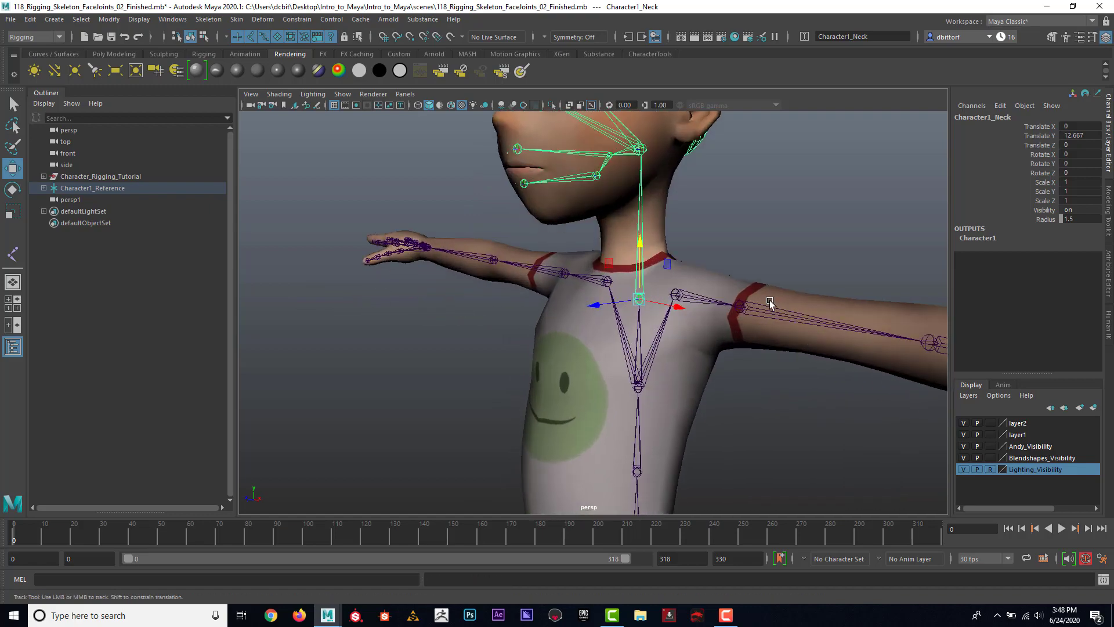
# Raise only the neck joint's pivot to a Translate Y of about 21.2, leaving the head and face joints in place
pyautogui.keyDown('alt'); pyautogui.moveTo(771, 303); pyautogui.dragTo(743, 356, button='middle'); pyautogui.keyUp('alt')
pyautogui.keyDown('alt'); pyautogui.moveTo(742, 356); pyautogui.dragTo(658, 360, button='right'); pyautogui.keyUp('alt')
pyautogui.keyDown('alt'); pyautogui.moveTo(658, 361); pyautogui.dragTo(714, 377); pyautogui.keyUp('alt')
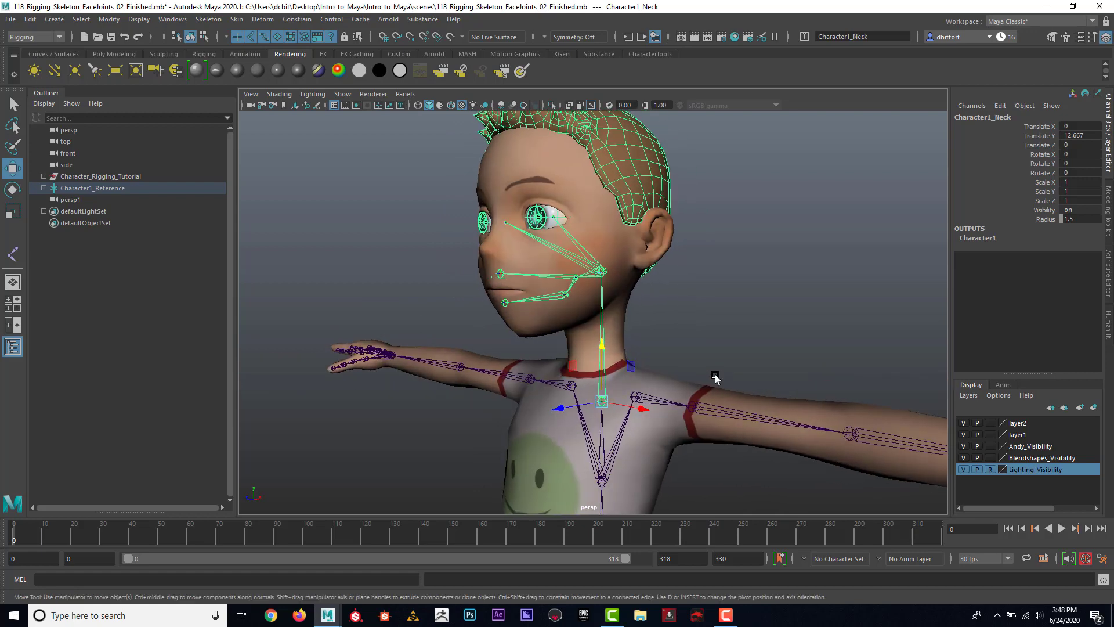
pyautogui.press('d')
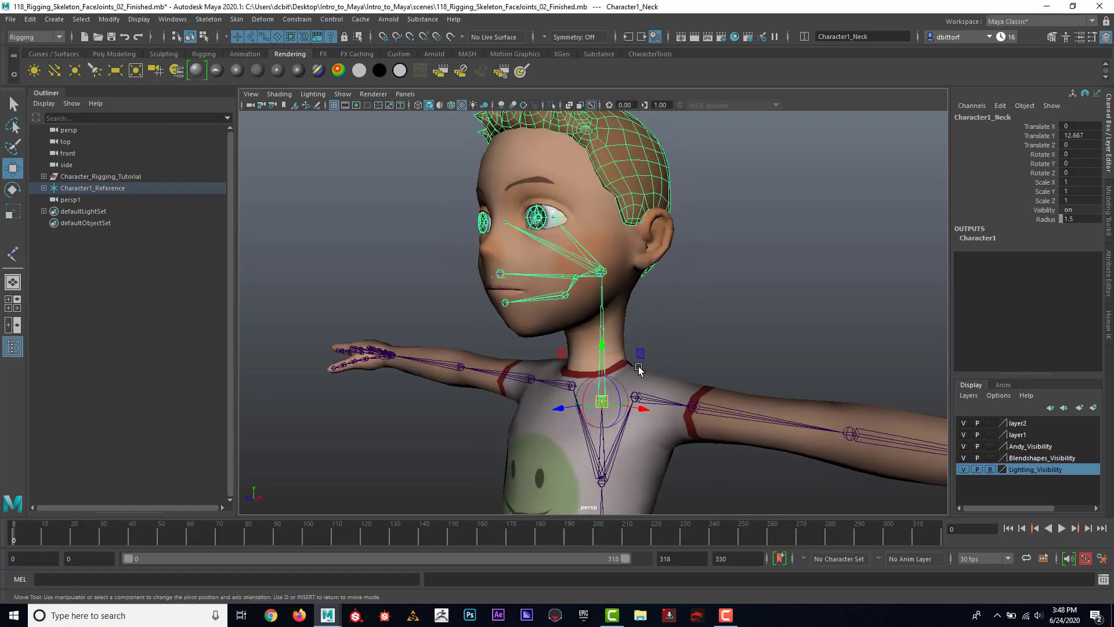
pyautogui.moveTo(597, 350); pyautogui.dragTo(808, 315)
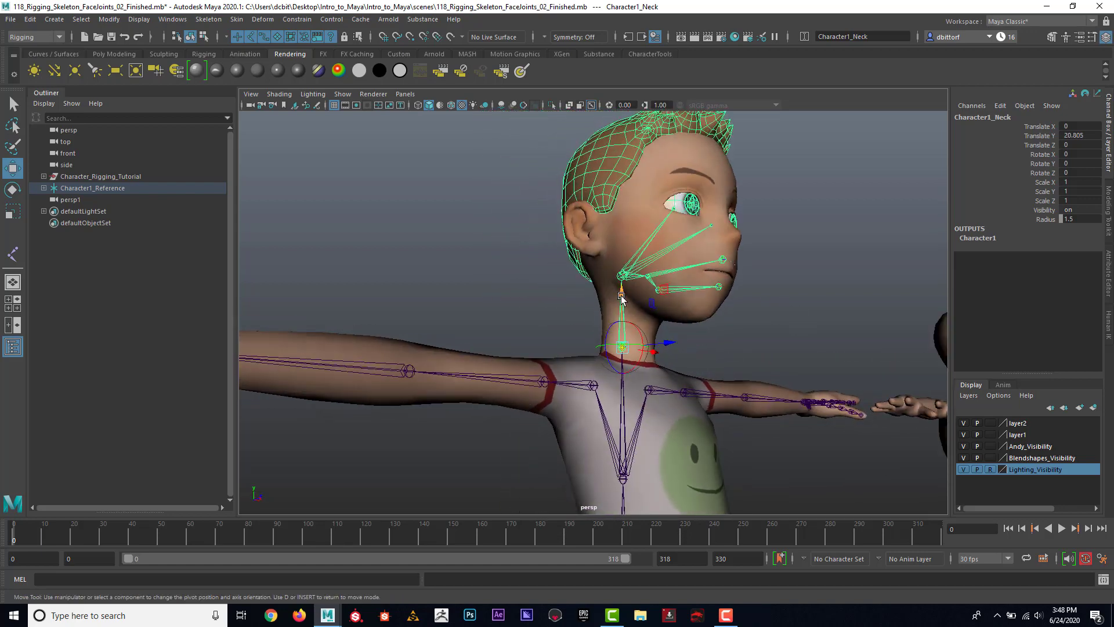
pyautogui.moveTo(621, 295); pyautogui.dragTo(481, 334)
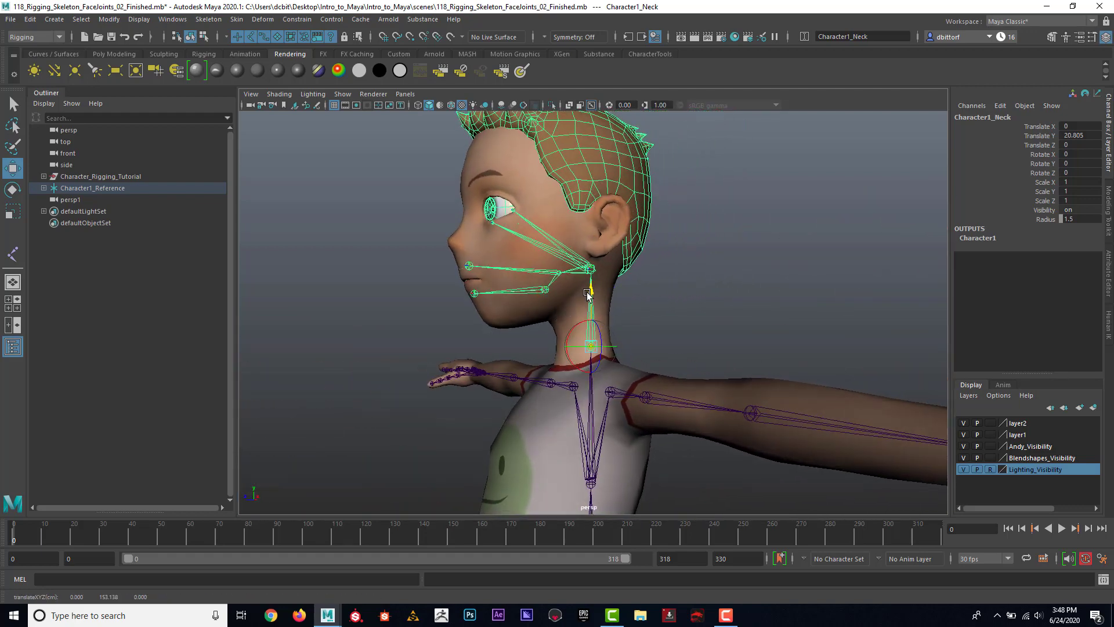
pyautogui.click(660, 301)
# Reselect the neck joint to check its new position, switching pivot editing on and off before clearing the selection
pyautogui.keyDown('alt'); pyautogui.moveTo(659, 303); pyautogui.dragTo(634, 341, button='right'); pyautogui.keyUp('alt')
pyautogui.keyDown('alt'); pyautogui.moveTo(634, 341); pyautogui.dragTo(678, 351); pyautogui.keyUp('alt')
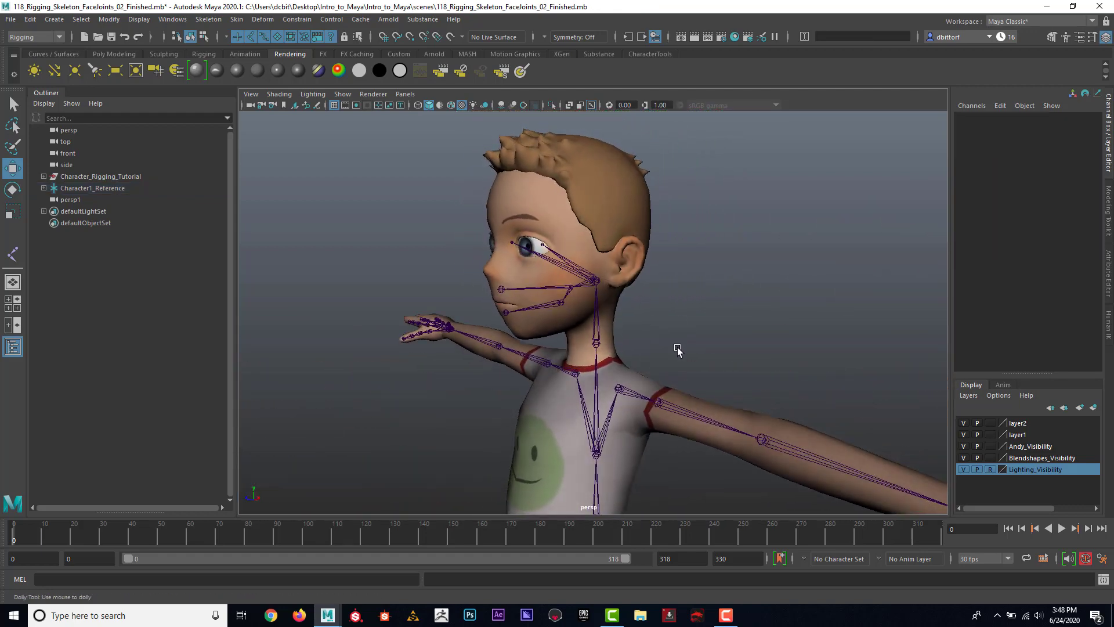
pyautogui.keyDown('alt'); pyautogui.moveTo(679, 351); pyautogui.dragTo(661, 337, button='right'); pyautogui.keyUp('alt')
pyautogui.scroll(3, 655, 339)
pyautogui.click(576, 322)
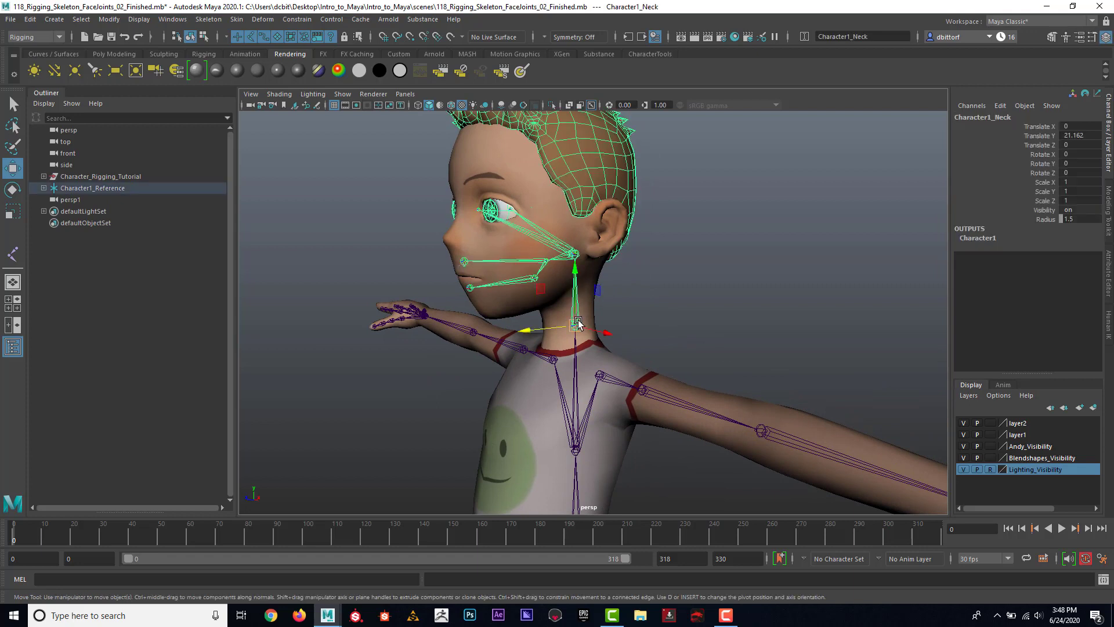
pyautogui.press('d')
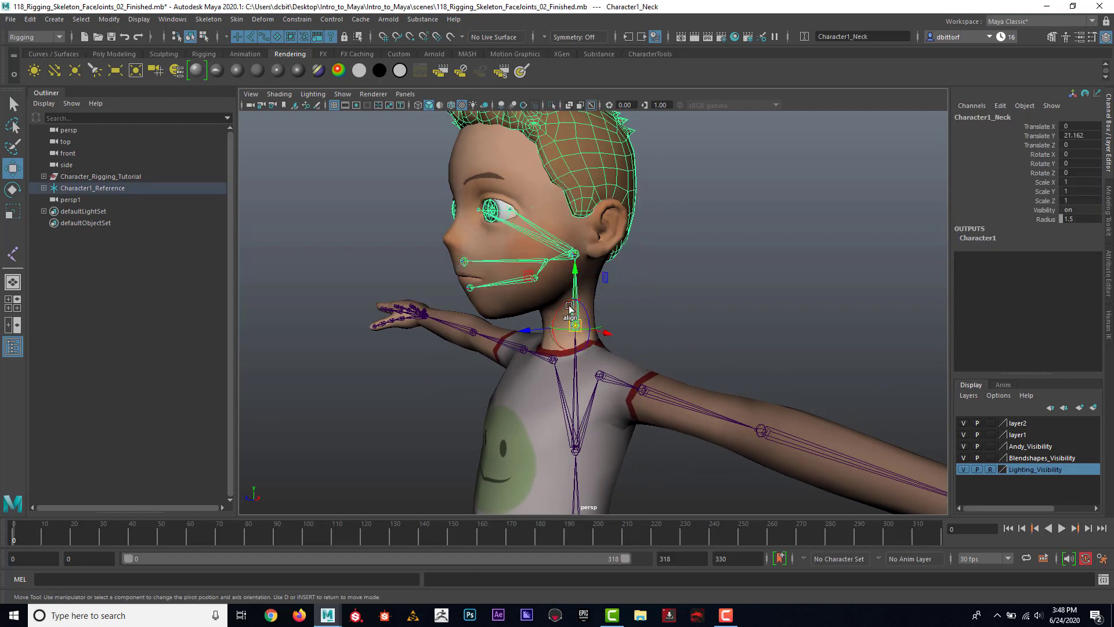
pyautogui.press('d')
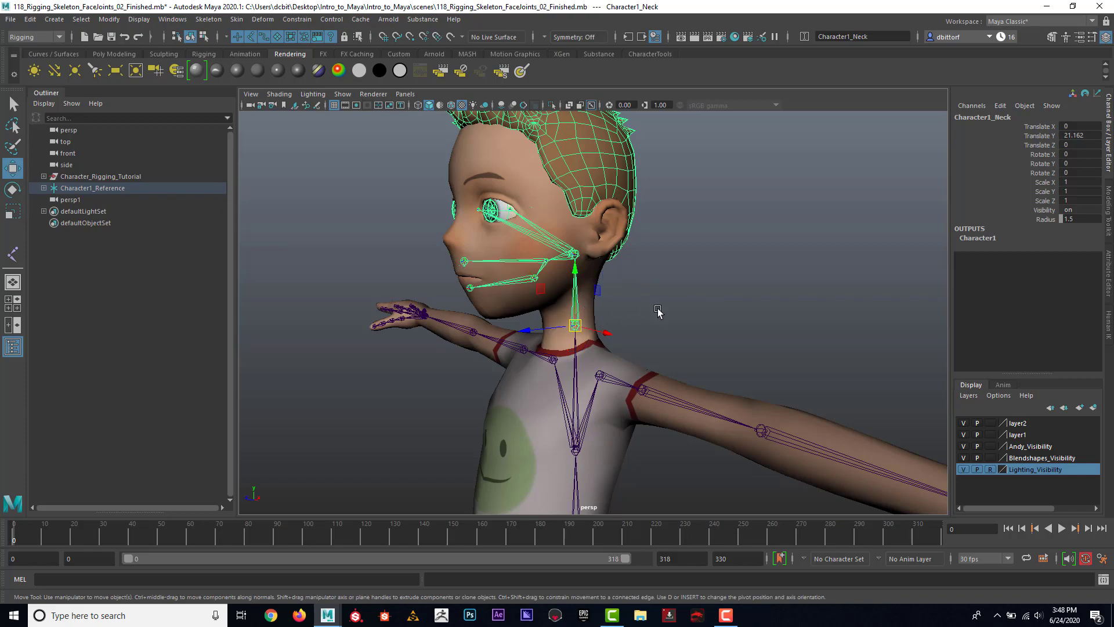
pyautogui.keyDown('alt'); pyautogui.moveTo(658, 312); pyautogui.dragTo(711, 273); pyautogui.keyUp('alt')
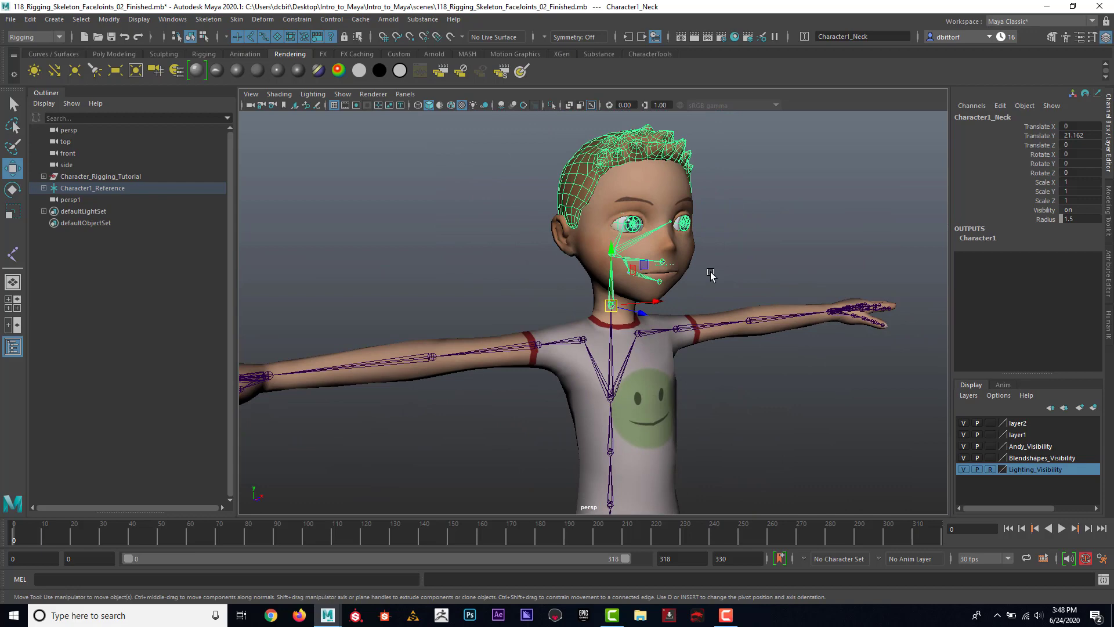
pyautogui.click(784, 290)
# Select the hips joint with its whole skeleton hierarchy and add the Andy body mesh to the selection
pyautogui.keyDown('alt'); pyautogui.moveTo(784, 290); pyautogui.dragTo(557, 229); pyautogui.keyUp('alt')
pyautogui.keyDown('alt'); pyautogui.moveTo(557, 229); pyautogui.dragTo(649, 341, button='right'); pyautogui.keyUp('alt')
pyautogui.click(963, 434)
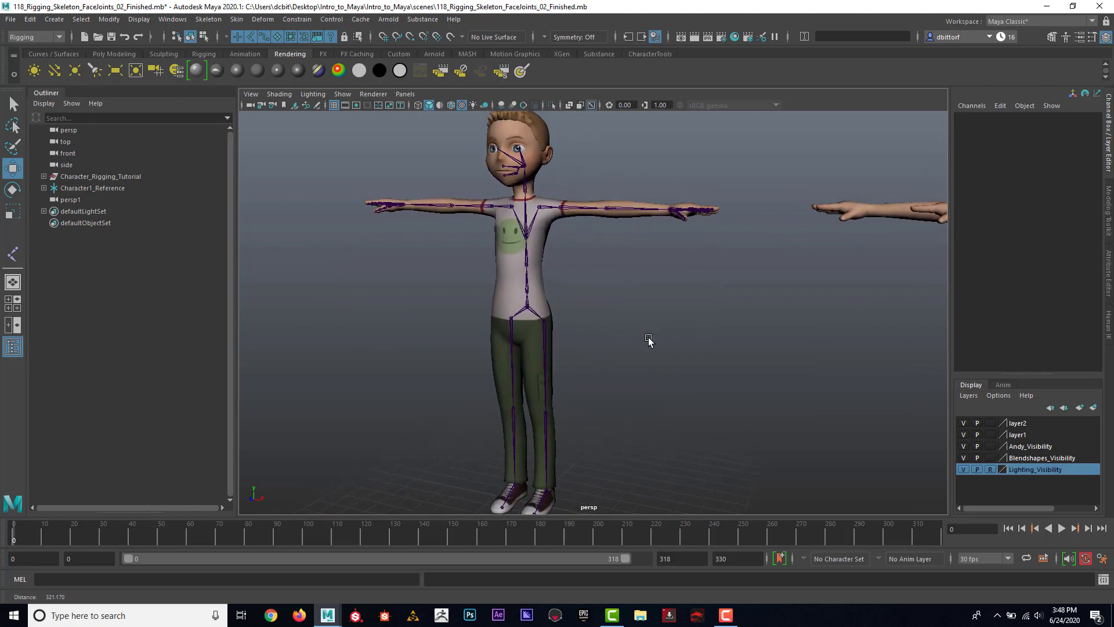
pyautogui.click(529, 306)
pyautogui.keyDown('alt'); pyautogui.moveTo(609, 273); pyautogui.dragTo(575, 246); pyautogui.keyUp('alt')
pyautogui.click(501, 257)
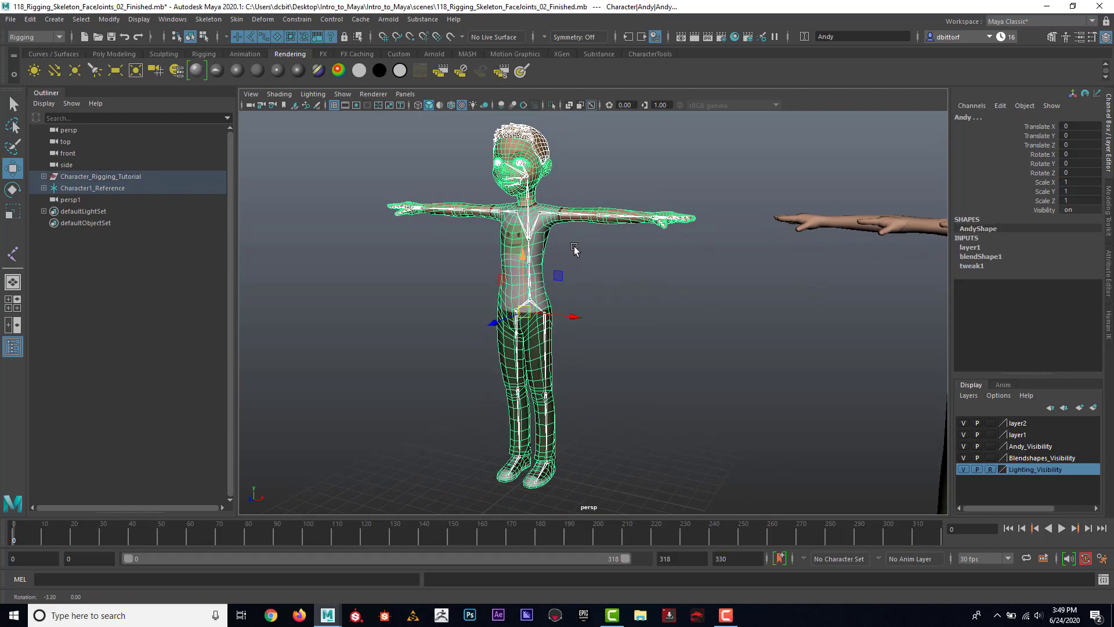
# Open the Bind Skin options and reset them to their default settings
pyautogui.click(236, 19)
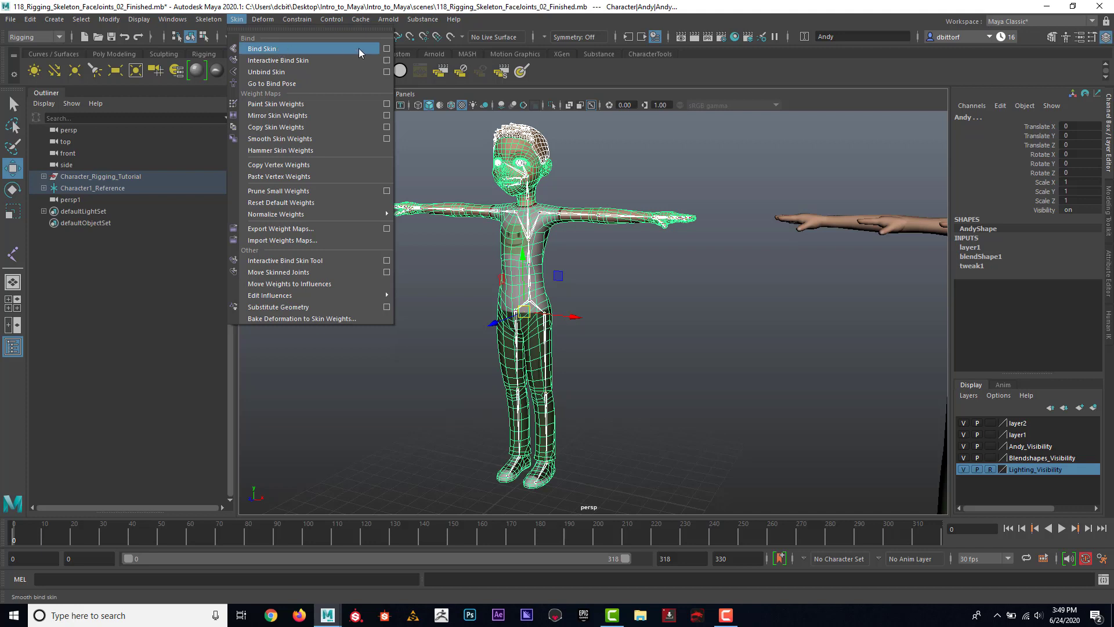
pyautogui.click(387, 49)
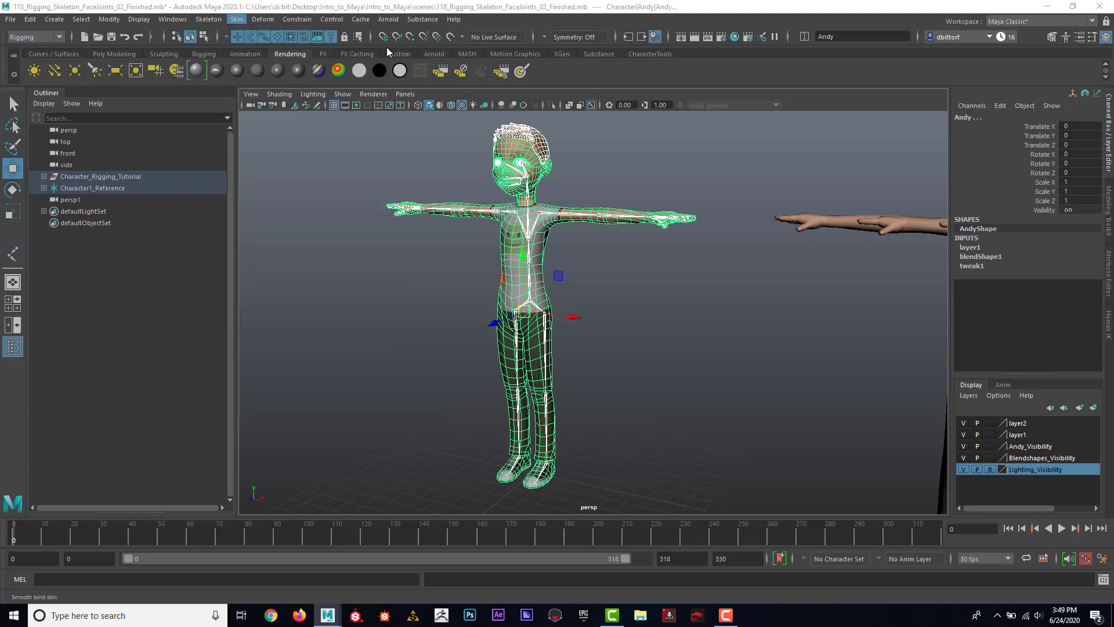
pyautogui.click(749, 133)
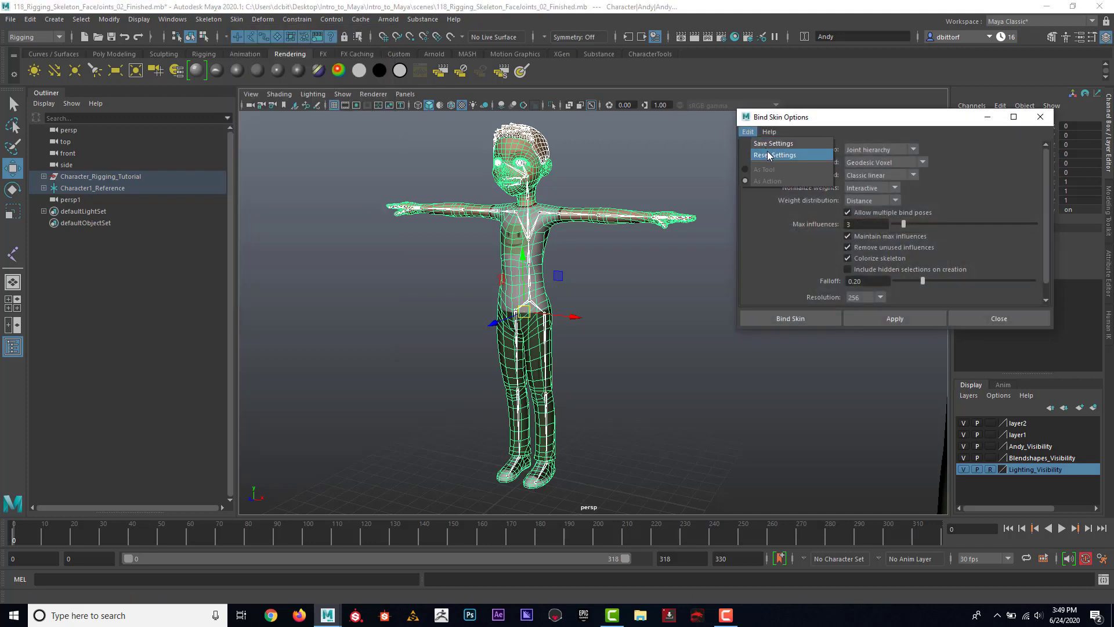
pyautogui.click(768, 155)
pyautogui.click(746, 133)
pyautogui.click(752, 154)
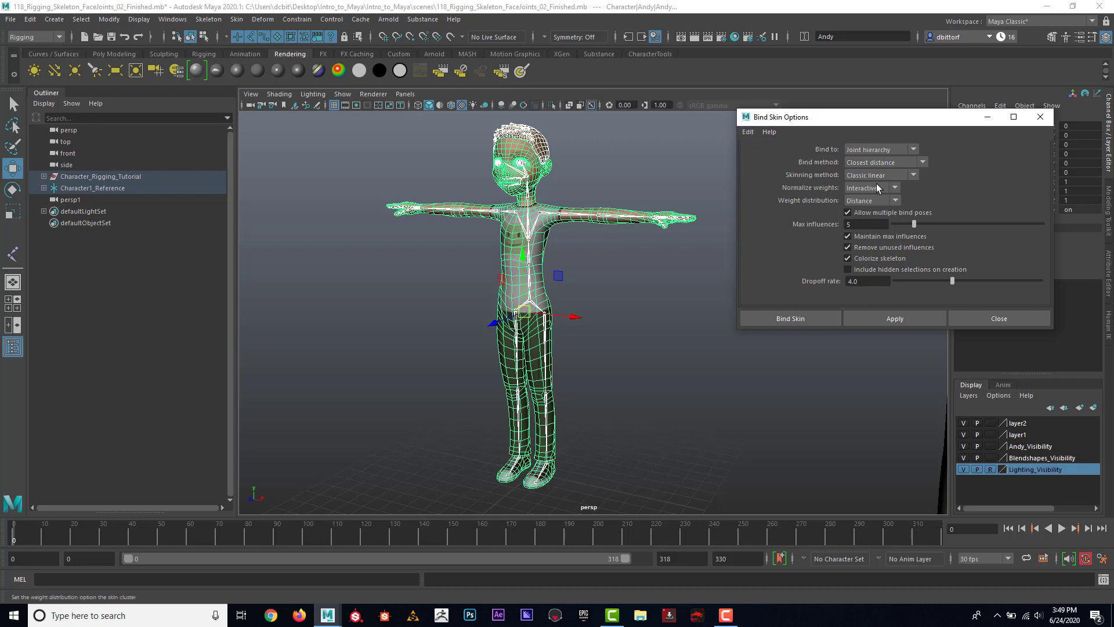
pyautogui.moveTo(833, 122); pyautogui.dragTo(840, 112)
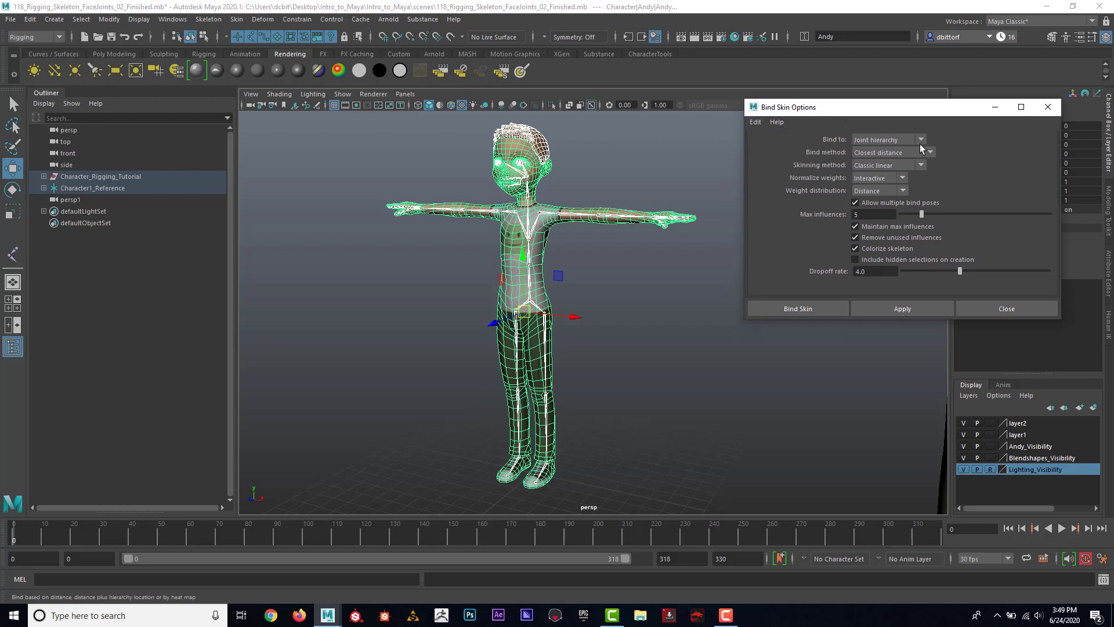
# Set the bind method to Geodesic Voxel and bind the Andy mesh to the joint hierarchy
pyautogui.click(865, 153)
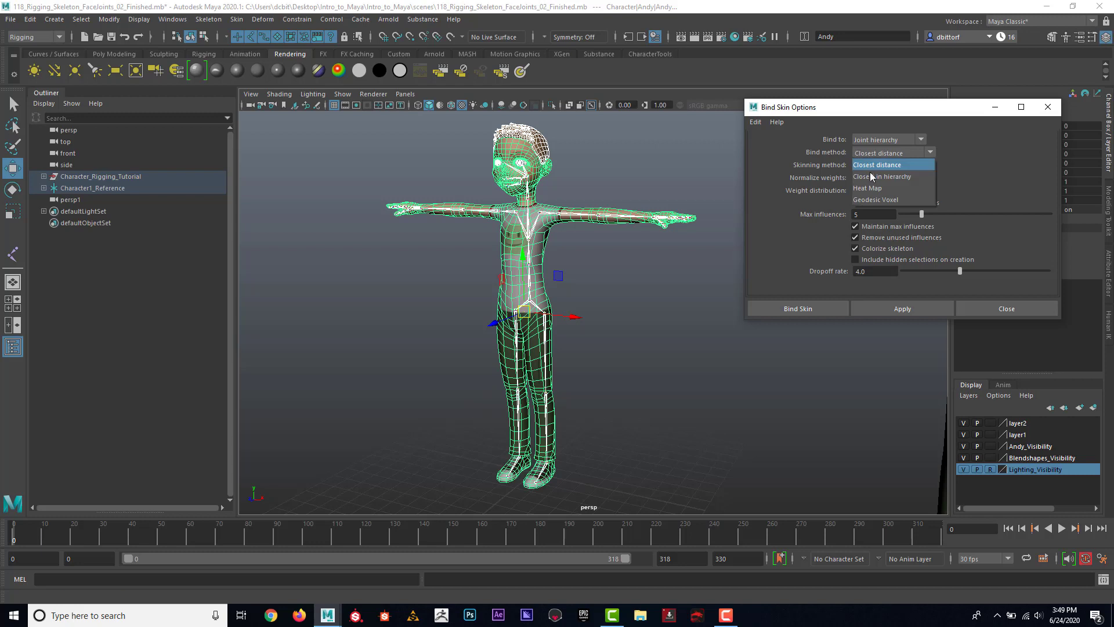
pyautogui.click(868, 200)
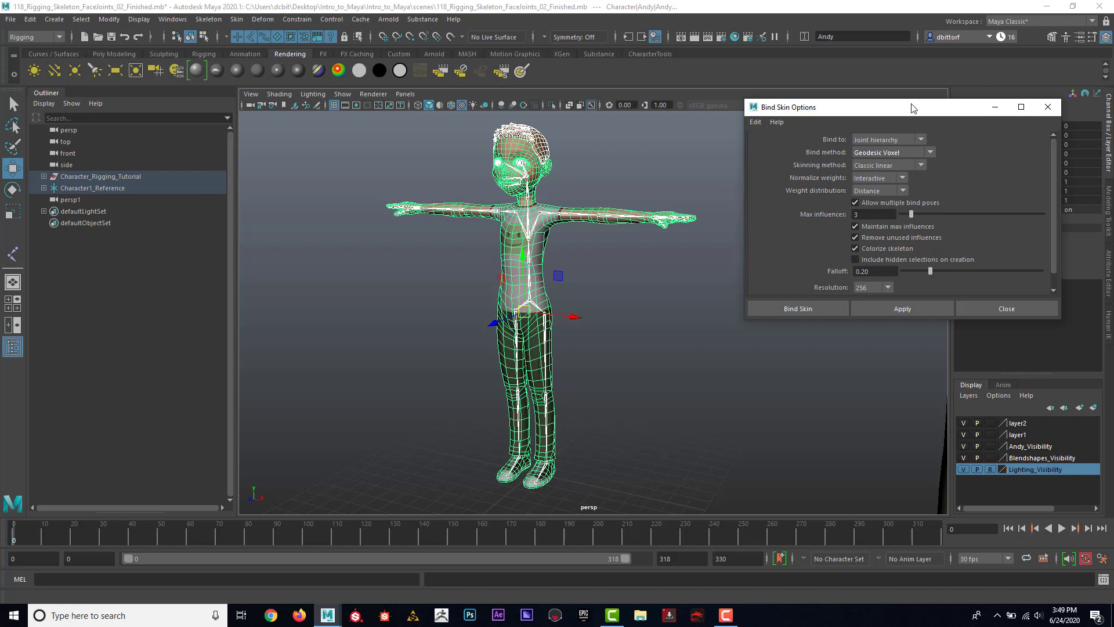
pyautogui.moveTo(913, 106); pyautogui.dragTo(905, 83)
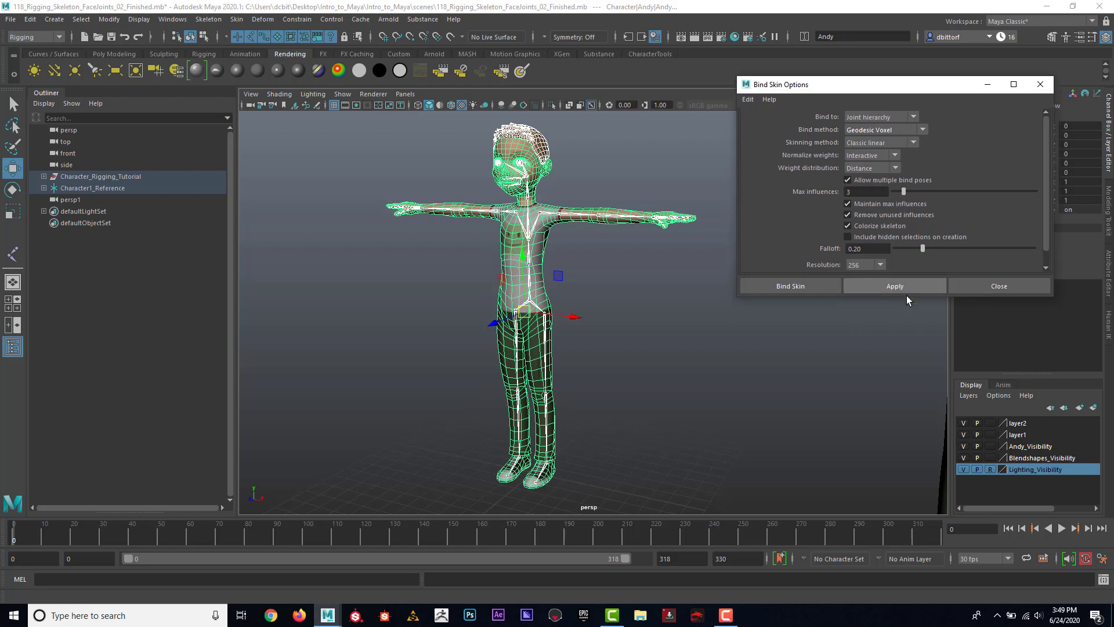
pyautogui.click(799, 286)
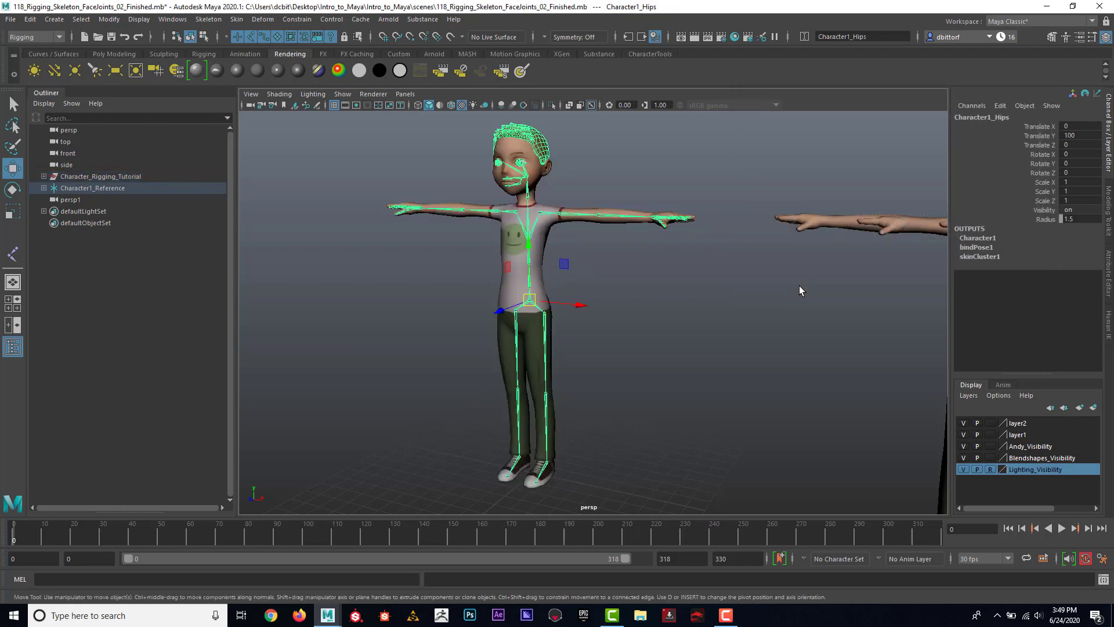
# Try rotating the left forearm and left upper arm joints to test the skin binding, undoing each rotation
pyautogui.keyDown('alt'); pyautogui.moveTo(581, 239); pyautogui.dragTo(599, 270, button='middle'); pyautogui.keyUp('alt')
pyautogui.keyDown('alt'); pyautogui.moveTo(599, 270); pyautogui.dragTo(633, 196, button='right'); pyautogui.keyUp('alt')
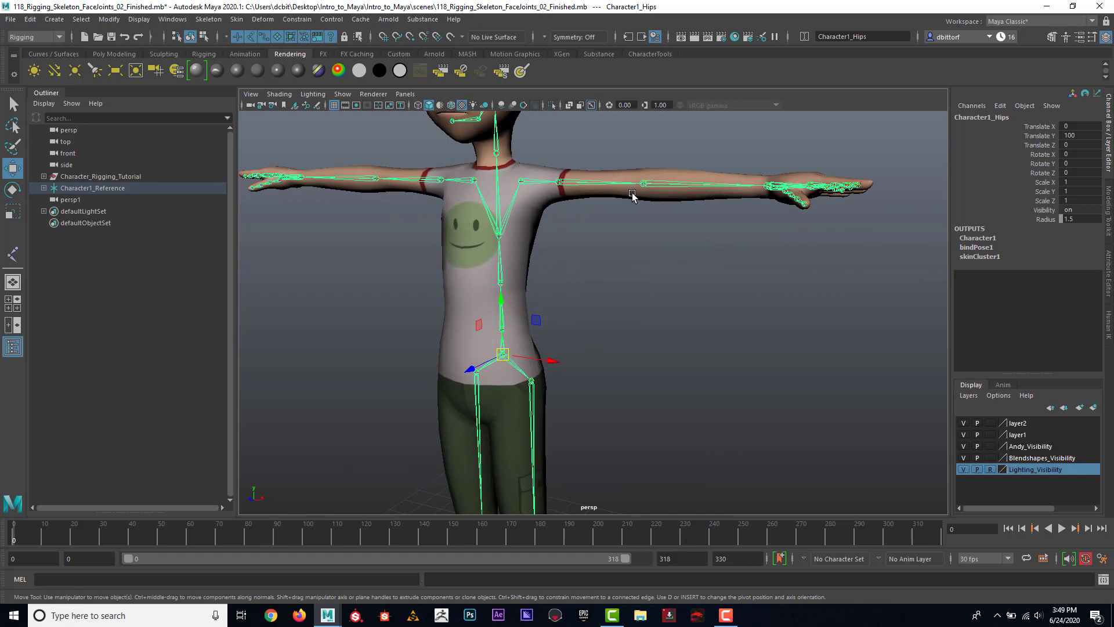
pyautogui.click(642, 183)
pyautogui.keyDown('alt'); pyautogui.moveTo(668, 238); pyautogui.dragTo(677, 317, button='middle'); pyautogui.keyUp('alt')
pyautogui.keyDown('alt'); pyautogui.moveTo(677, 317); pyautogui.dragTo(702, 292, button='right'); pyautogui.keyUp('alt')
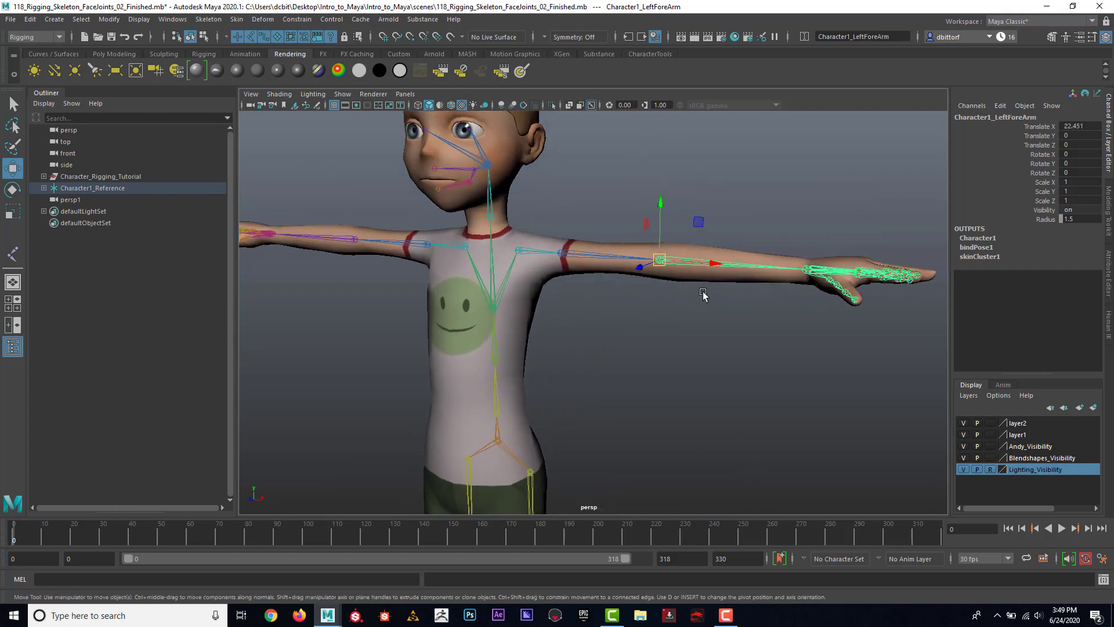
pyautogui.click(13, 190)
pyautogui.moveTo(682, 215); pyautogui.dragTo(685, 239)
pyautogui.press('Up')
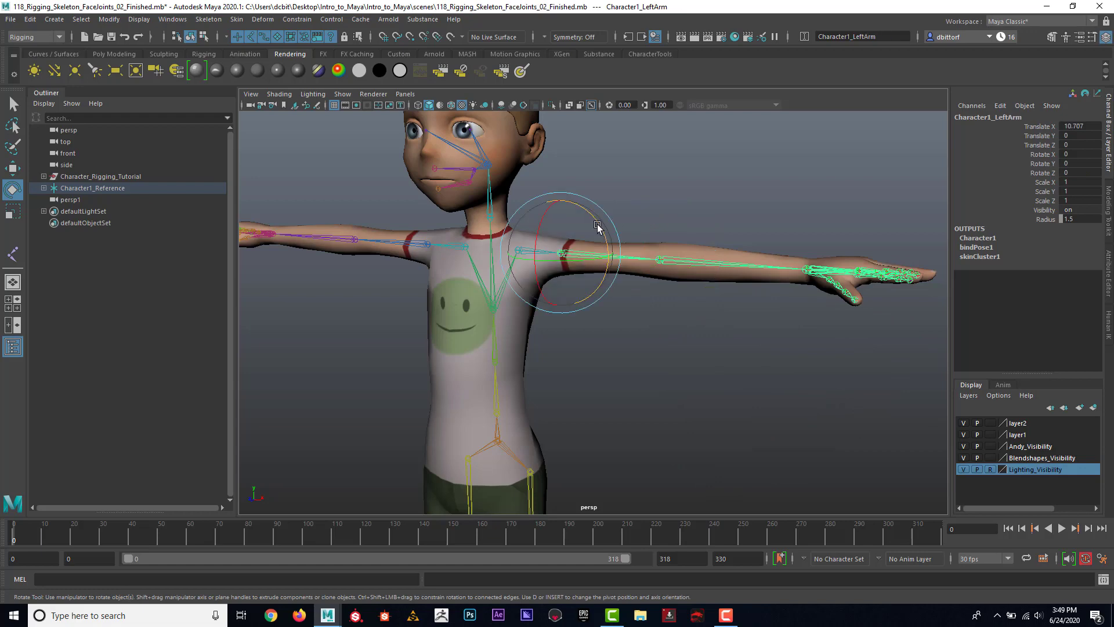
pyautogui.moveTo(597, 225); pyautogui.dragTo(641, 244)
pyautogui.hotkey('ctrl', 'z')
# Try rotating the neck joint in several directions to test the head's deformation, and undo all the rotations
pyautogui.click(528, 246)
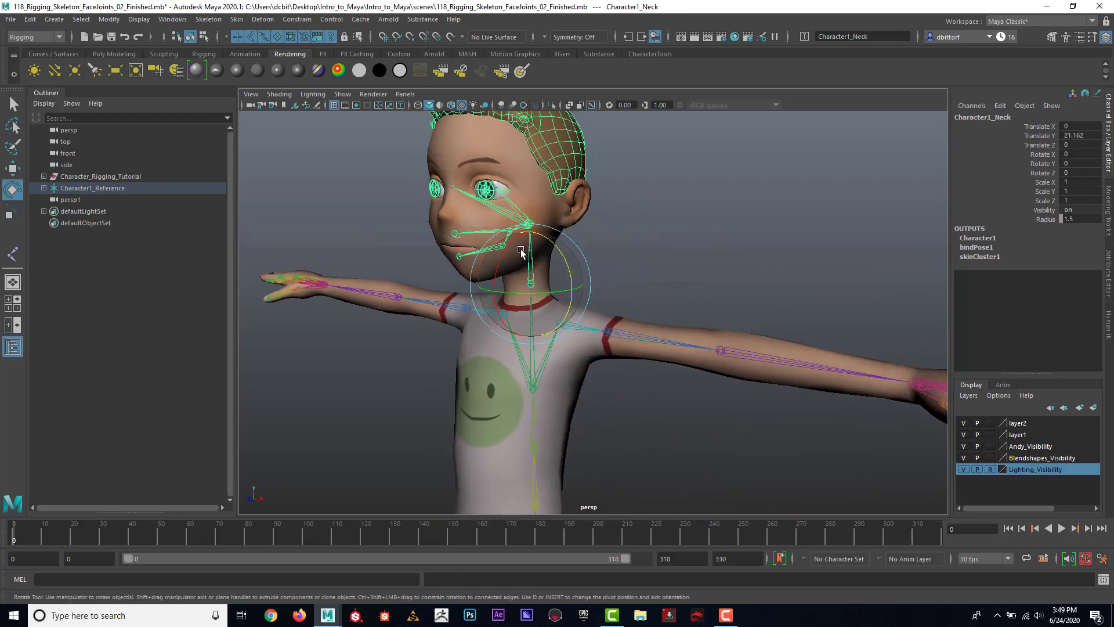
pyautogui.moveTo(527, 246); pyautogui.dragTo(554, 275)
pyautogui.hotkey('ctrl', 'z')
pyautogui.hotkey('ctrl', 'z')
pyautogui.hotkey('ctrl', 'z')
pyautogui.hotkey('ctrl', 'z')
pyautogui.hotkey('ctrl', 'z')
pyautogui.hotkey('ctrl', 'z')
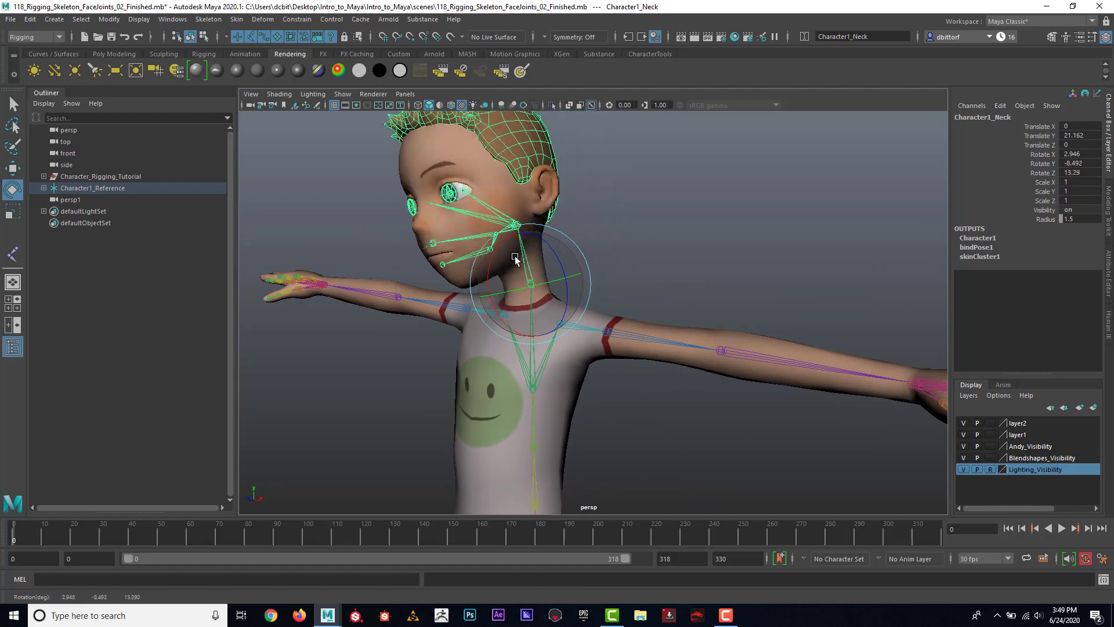
# Clear the selection and examine the whole bound character beside the row of facial blendshape copies
pyautogui.keyDown('alt'); pyautogui.moveTo(743, 248); pyautogui.dragTo(686, 216, button='right'); pyautogui.keyUp('alt')
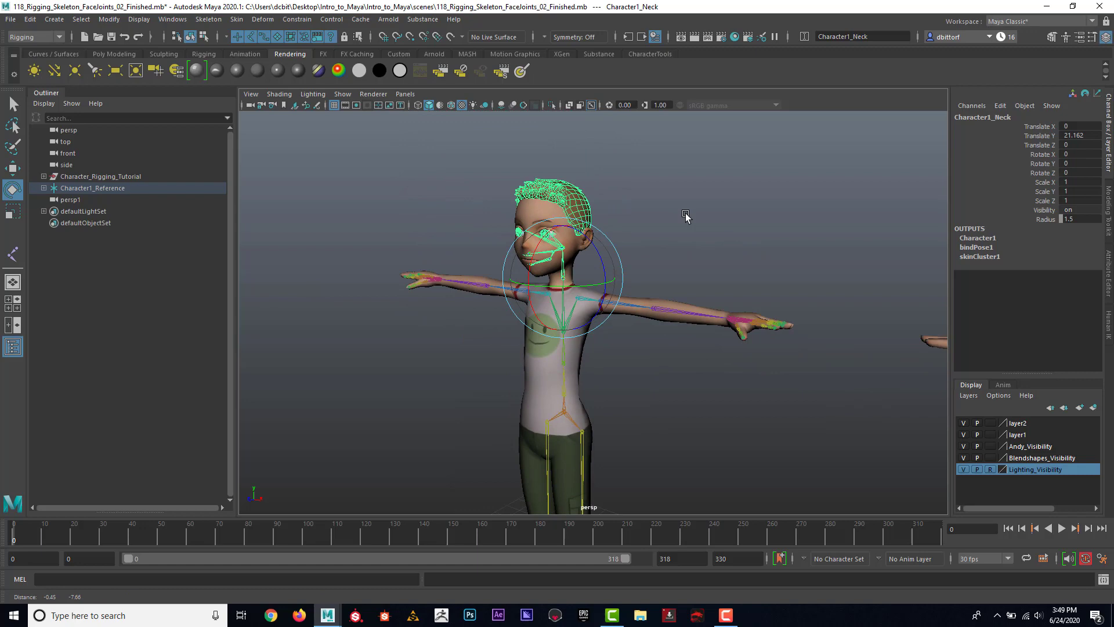
pyautogui.keyDown('alt'); pyautogui.moveTo(686, 217); pyautogui.dragTo(752, 235); pyautogui.keyUp('alt')
pyautogui.click(756, 236)
pyautogui.keyDown('alt'); pyautogui.moveTo(756, 236); pyautogui.dragTo(688, 229, button='right'); pyautogui.keyUp('alt')
pyautogui.moveTo(688, 228)
pyautogui.keyDown('alt'); pyautogui.mouseDown()
pyautogui.moveTo(791, 236)
pyautogui.moveTo(706, 236)
pyautogui.mouseUp(); pyautogui.keyUp('alt')
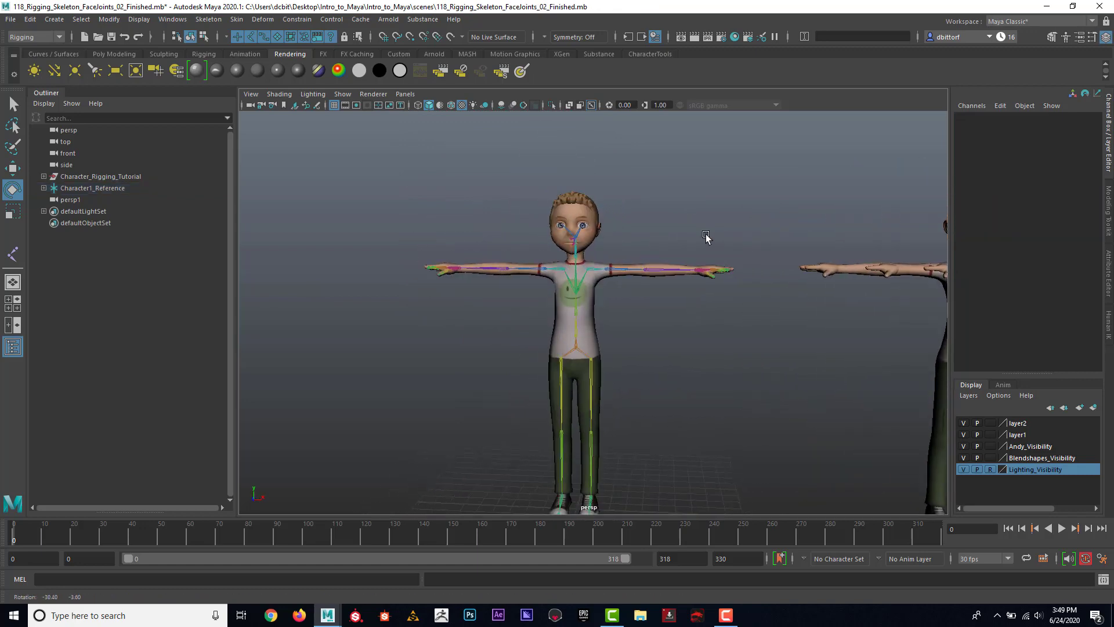
pyautogui.keyDown('alt'); pyautogui.moveTo(928, 300); pyautogui.dragTo(723, 239, button='middle'); pyautogui.keyUp('alt')
pyautogui.keyDown('alt'); pyautogui.moveTo(724, 239); pyautogui.dragTo(624, 226); pyautogui.keyUp('alt')
pyautogui.keyDown('alt'); pyautogui.moveTo(699, 230); pyautogui.dragTo(645, 211, button='right'); pyautogui.keyUp('alt')
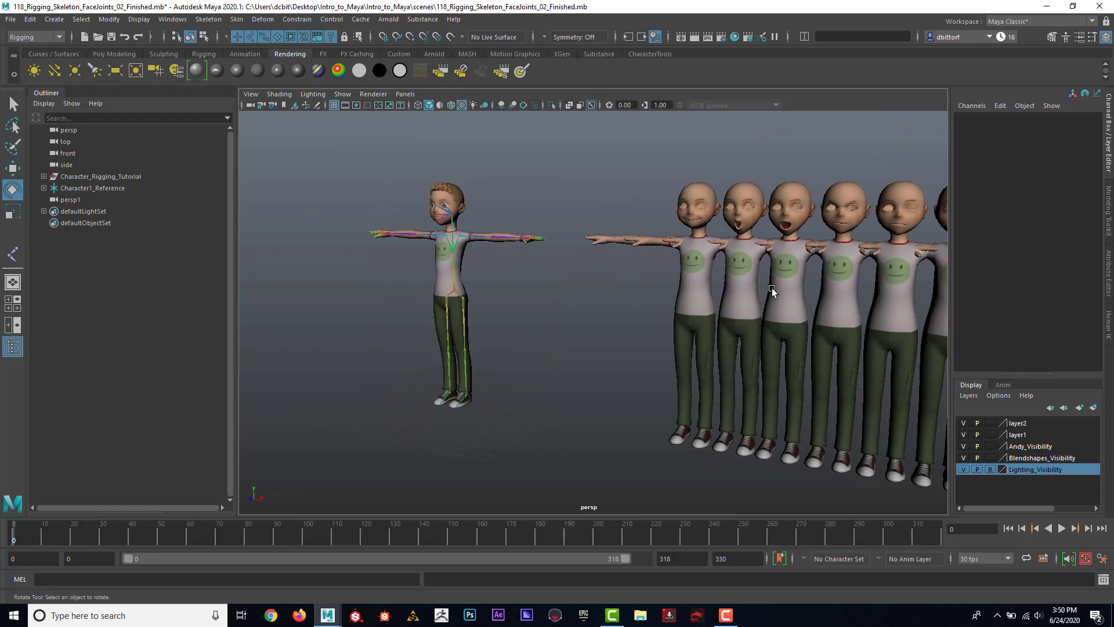
# Hide the Blendshapes_Visibility layer and examine the Andy character on its own up close and as a whole
pyautogui.click(962, 458)
pyautogui.press('f')
pyautogui.keyDown('alt'); pyautogui.moveTo(741, 342); pyautogui.dragTo(759, 347, button='right'); pyautogui.keyUp('alt')
pyautogui.keyDown('alt'); pyautogui.moveTo(669, 262); pyautogui.dragTo(669, 294, button='middle'); pyautogui.keyUp('alt')
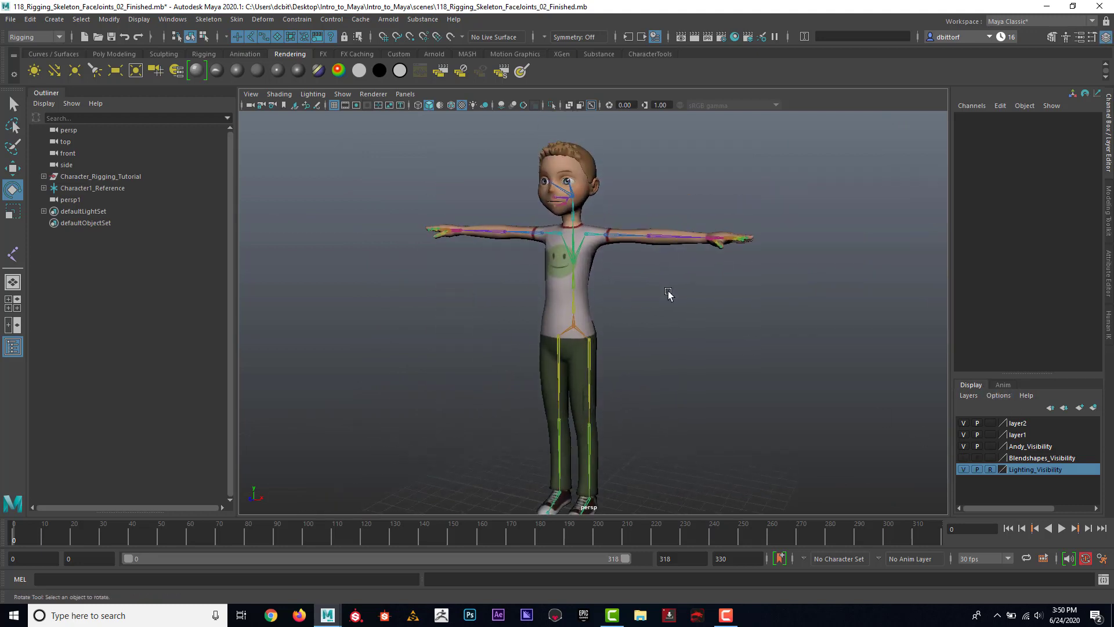
pyautogui.keyDown('alt'); pyautogui.moveTo(613, 243); pyautogui.dragTo(646, 255, button='right'); pyautogui.keyUp('alt')
pyautogui.keyDown('alt'); pyautogui.moveTo(646, 256); pyautogui.dragTo(723, 261); pyautogui.keyUp('alt')
pyautogui.keyDown('alt'); pyautogui.moveTo(530, 212); pyautogui.dragTo(601, 314, button='middle'); pyautogui.keyUp('alt')
pyautogui.keyDown('alt'); pyautogui.moveTo(603, 313); pyautogui.dragTo(758, 289, button='right'); pyautogui.keyUp('alt')
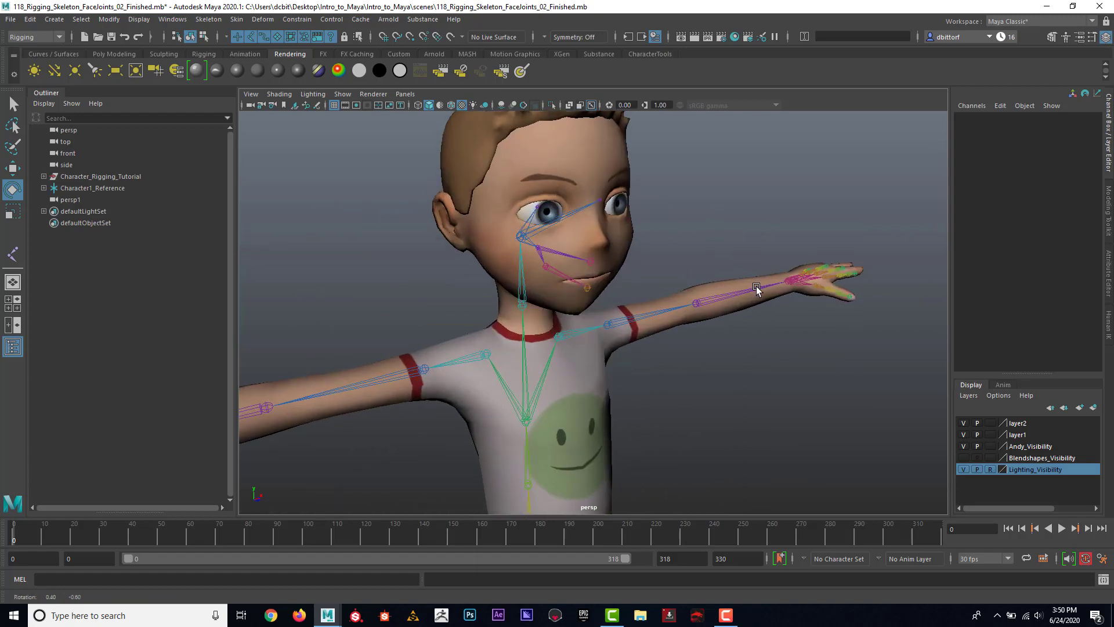
pyautogui.keyDown('alt'); pyautogui.moveTo(803, 283); pyautogui.dragTo(641, 271); pyautogui.keyUp('alt')
pyautogui.keyDown('alt'); pyautogui.moveTo(760, 267); pyautogui.dragTo(760, 263, button='middle'); pyautogui.keyUp('alt')
pyautogui.keyDown('alt'); pyautogui.moveTo(760, 263); pyautogui.dragTo(610, 235, button='right'); pyautogui.keyUp('alt')
pyautogui.keyDown('alt'); pyautogui.moveTo(625, 270); pyautogui.dragTo(617, 196, button='middle'); pyautogui.keyUp('alt')
pyautogui.keyDown('alt'); pyautogui.moveTo(617, 196); pyautogui.dragTo(556, 189, button='right'); pyautogui.keyUp('alt')
# Try the Smile and Oh weights of blendShape1 on the Andy mesh, and clear the selection
pyautogui.click(587, 301)
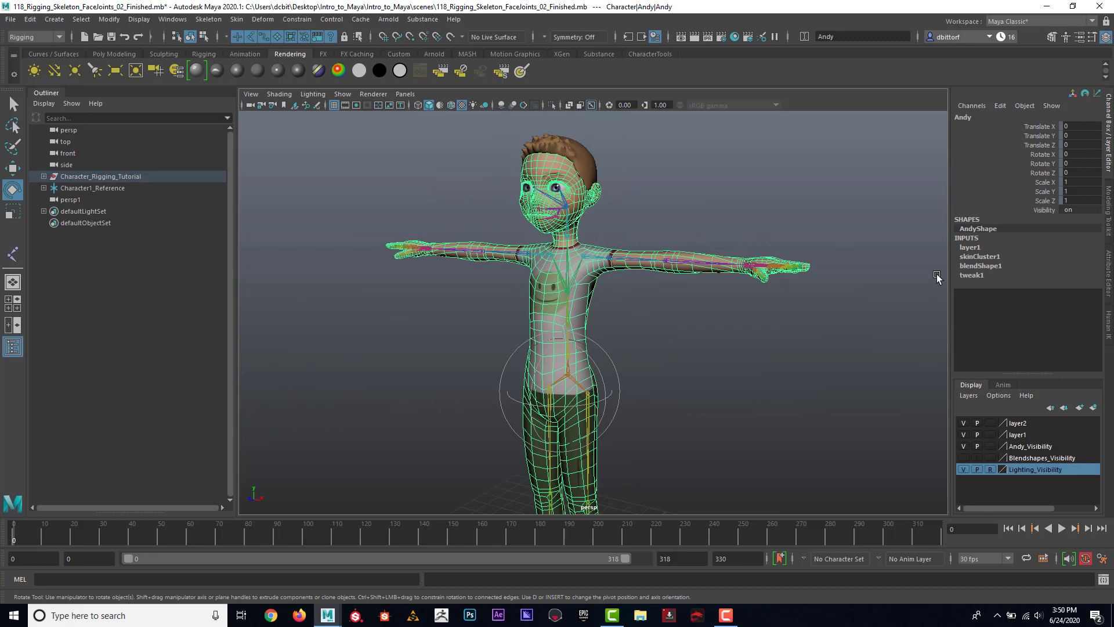
pyautogui.click(983, 265)
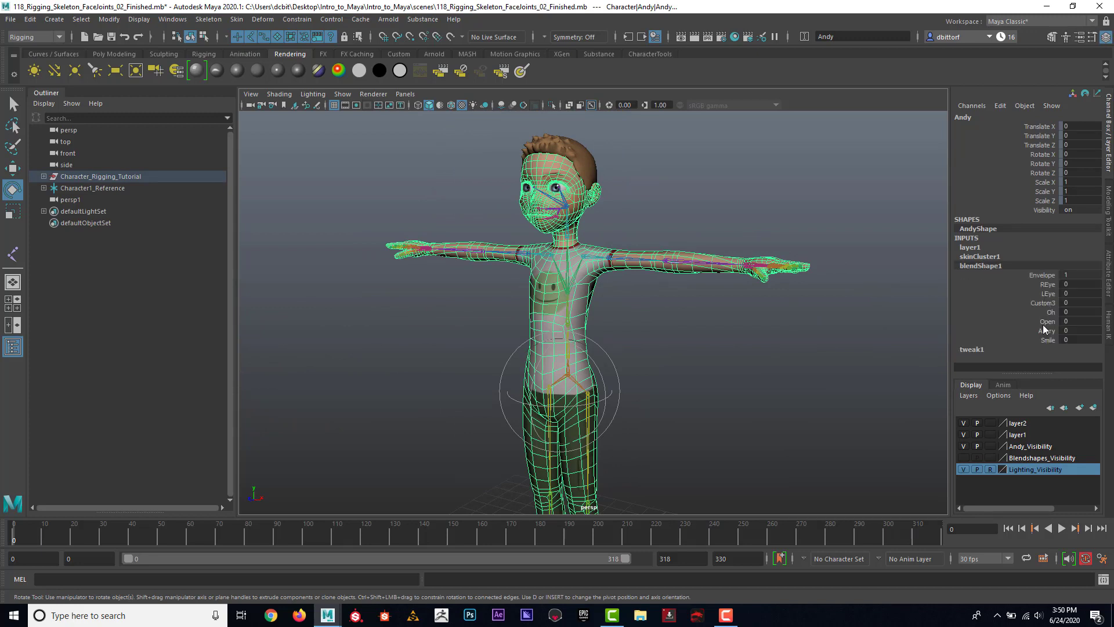
pyautogui.click(1043, 339)
pyautogui.moveTo(677, 327); pyautogui.dragTo(641, 320, button='middle')
pyautogui.click(1044, 313)
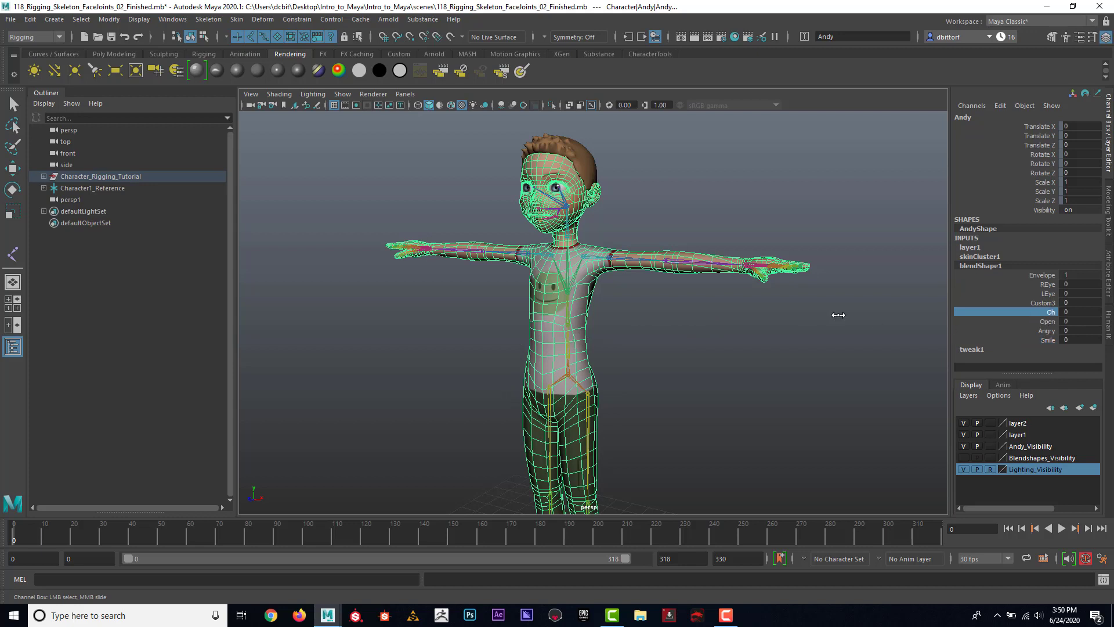
pyautogui.moveTo(838, 314); pyautogui.dragTo(765, 308, button='middle')
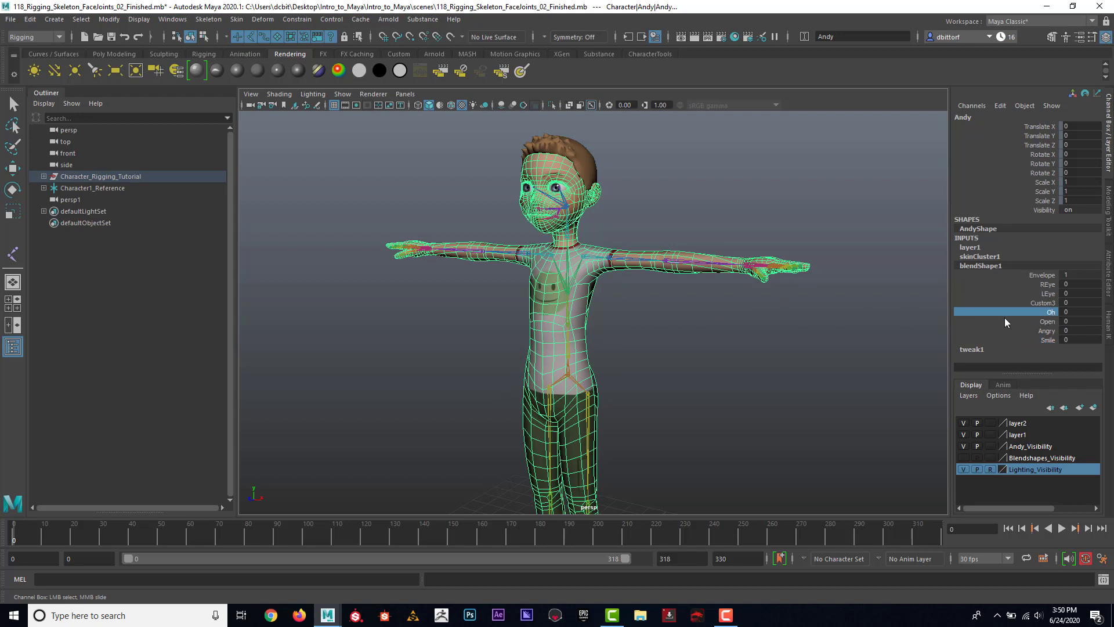
pyautogui.click(703, 266)
pyautogui.press('e')
pyautogui.moveTo(694, 219); pyautogui.dragTo(735, 221)
pyautogui.click(864, 243)
# Select the Character1_Hips joint and review Character1's Skeleton, Definition and Controls settings in Human IK
pyautogui.keyDown('alt'); pyautogui.moveTo(864, 244); pyautogui.dragTo(700, 229, button='right'); pyautogui.keyUp('alt')
pyautogui.keyDown('alt'); pyautogui.moveTo(699, 229); pyautogui.dragTo(685, 189, button='middle'); pyautogui.keyUp('alt')
pyautogui.keyDown('alt'); pyautogui.moveTo(684, 189); pyautogui.dragTo(643, 191); pyautogui.keyUp('alt')
pyautogui.keyDown('alt'); pyautogui.moveTo(643, 191); pyautogui.dragTo(597, 292, button='right'); pyautogui.keyUp('alt')
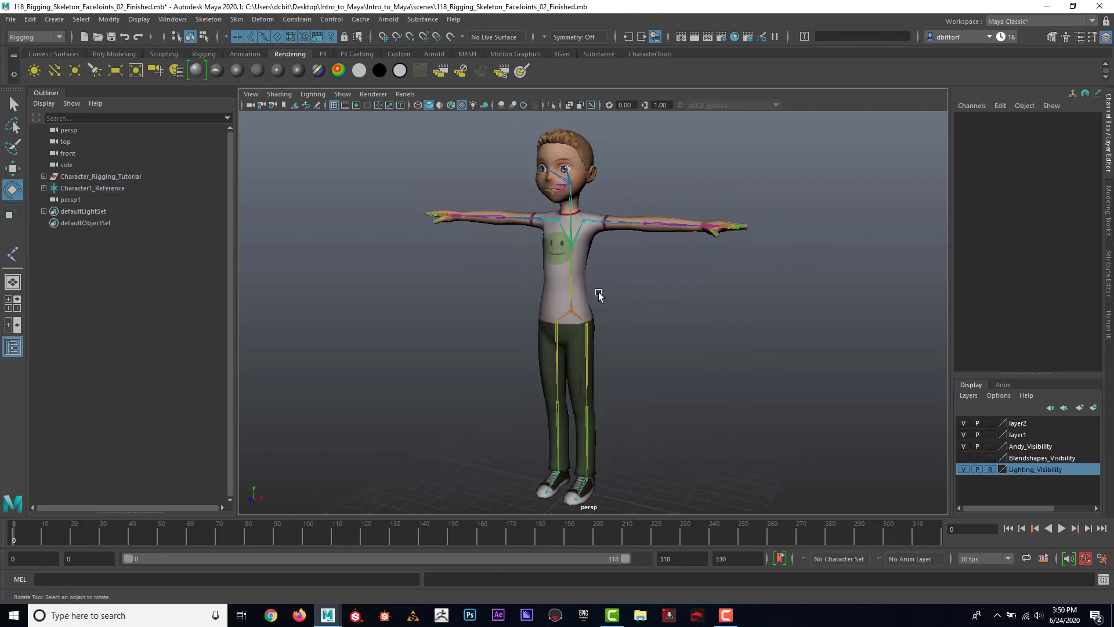
pyautogui.click(570, 312)
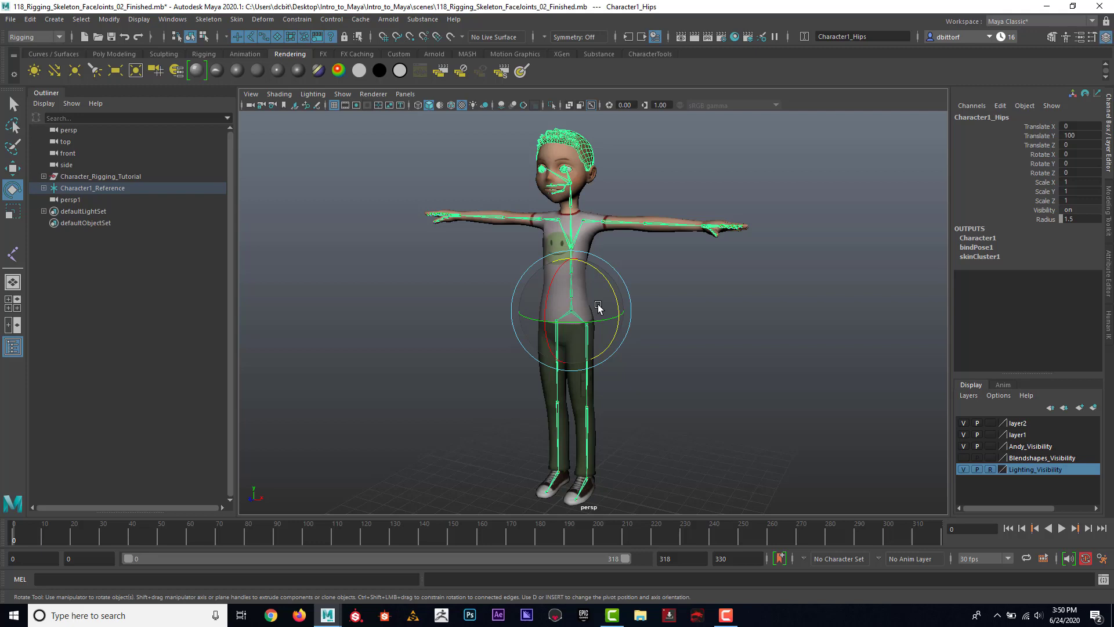
pyautogui.click(1108, 323)
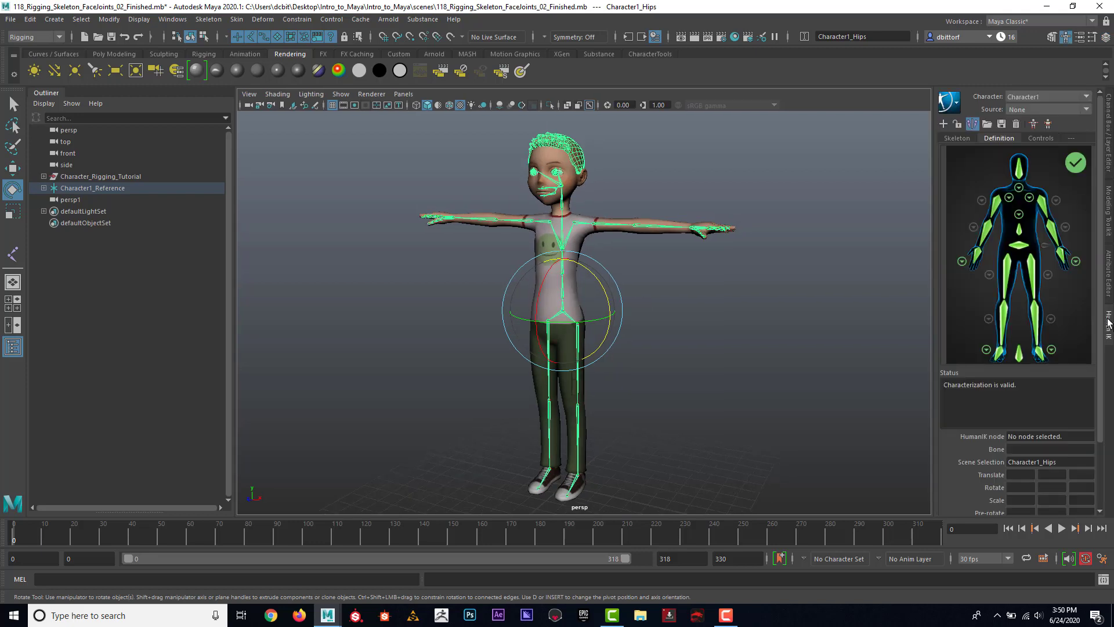
pyautogui.click(955, 139)
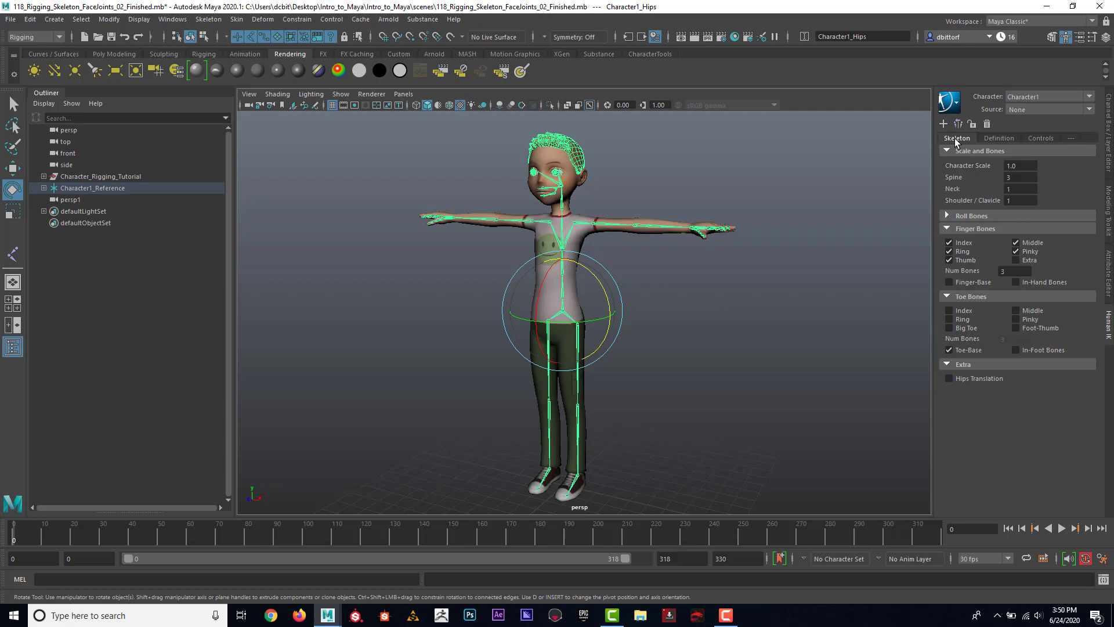
pyautogui.click(999, 139)
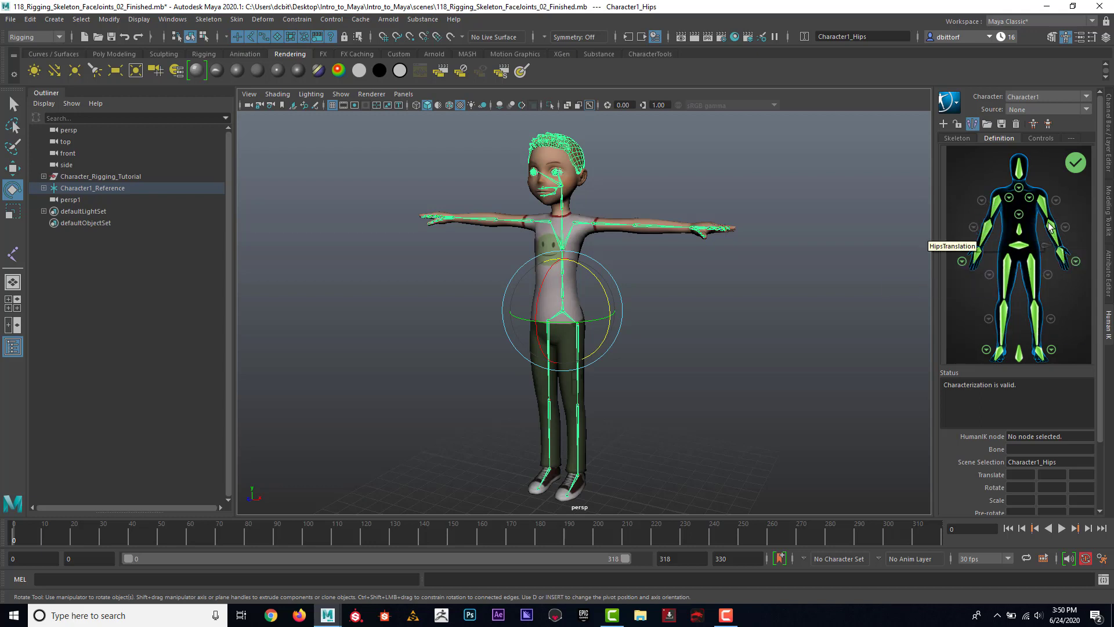
pyautogui.click(1039, 139)
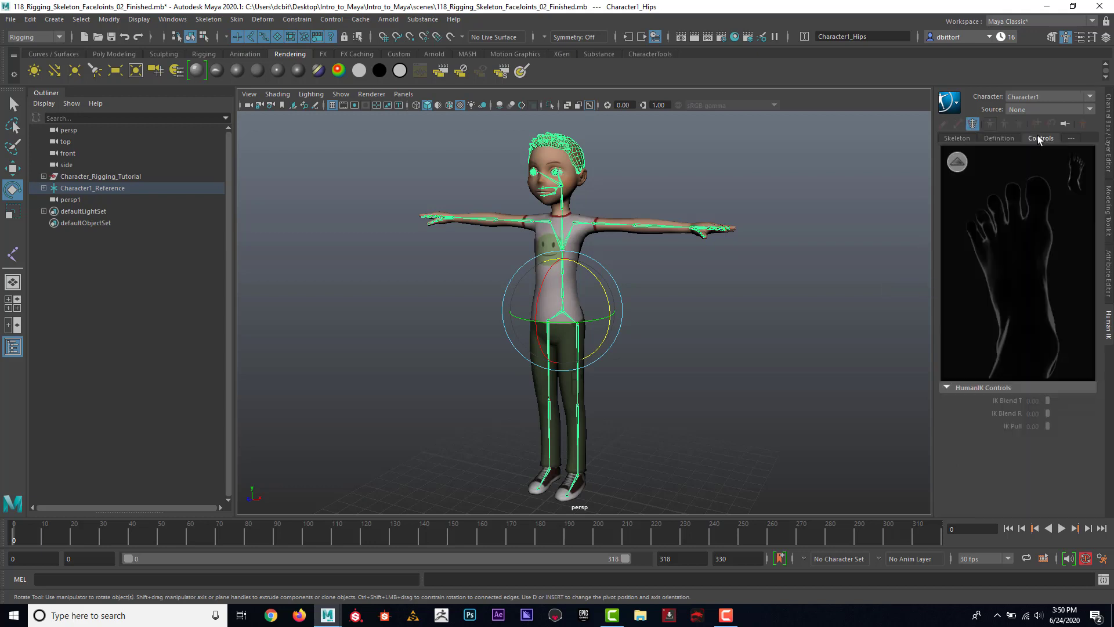
pyautogui.click(999, 139)
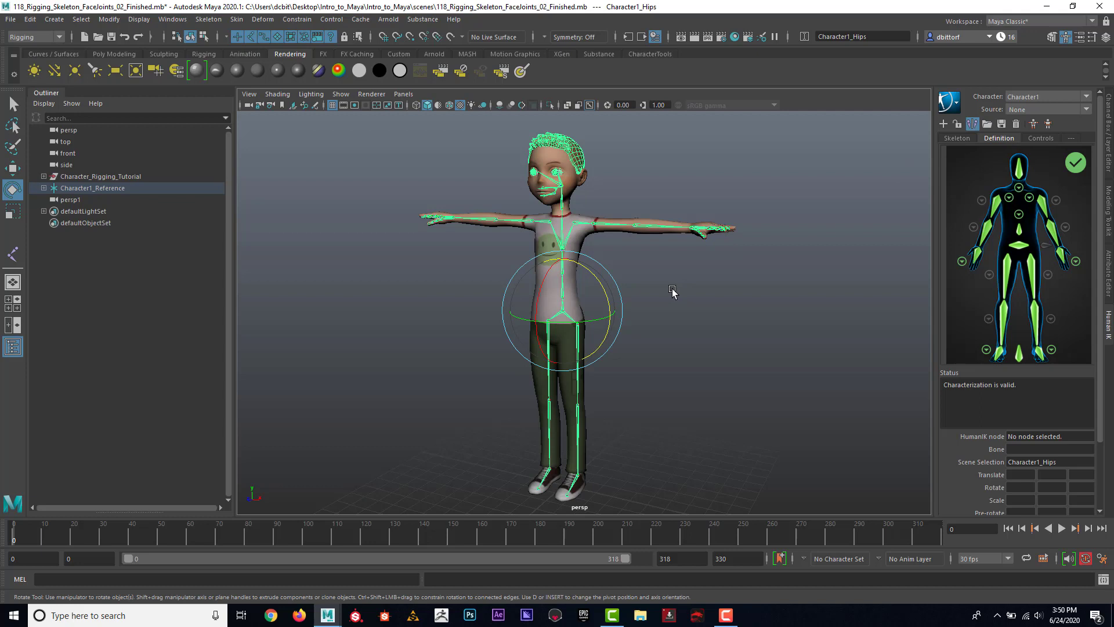
# Create a HumanIK control rig for Character1 and inspect its effectors around the body
pyautogui.keyDown('alt'); pyautogui.moveTo(672, 292); pyautogui.dragTo(644, 276); pyautogui.keyUp('alt')
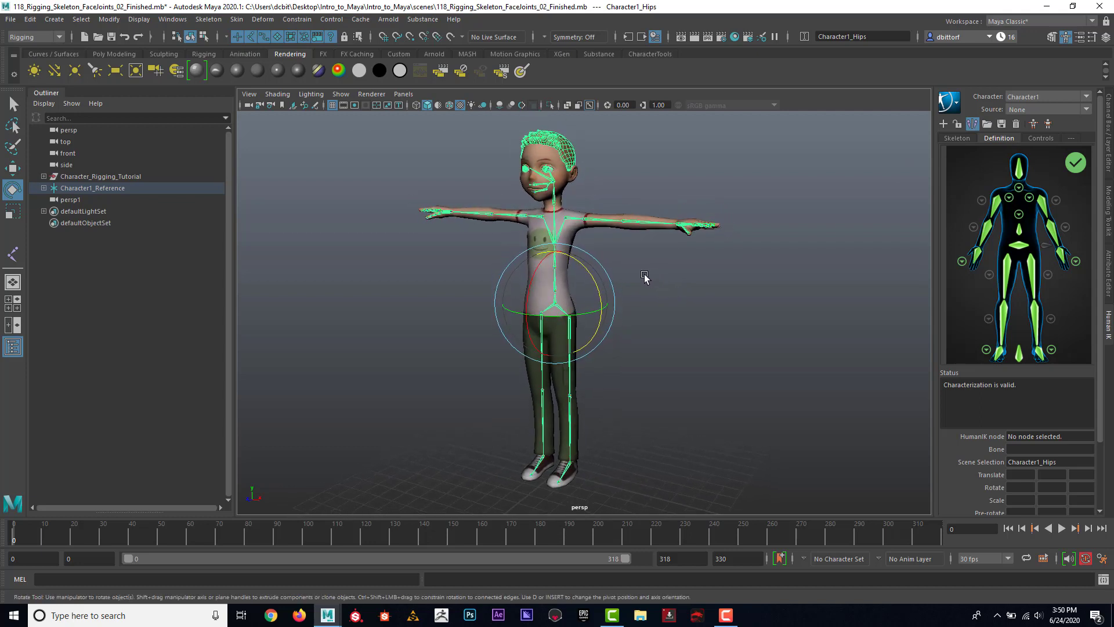
pyautogui.click(1035, 124)
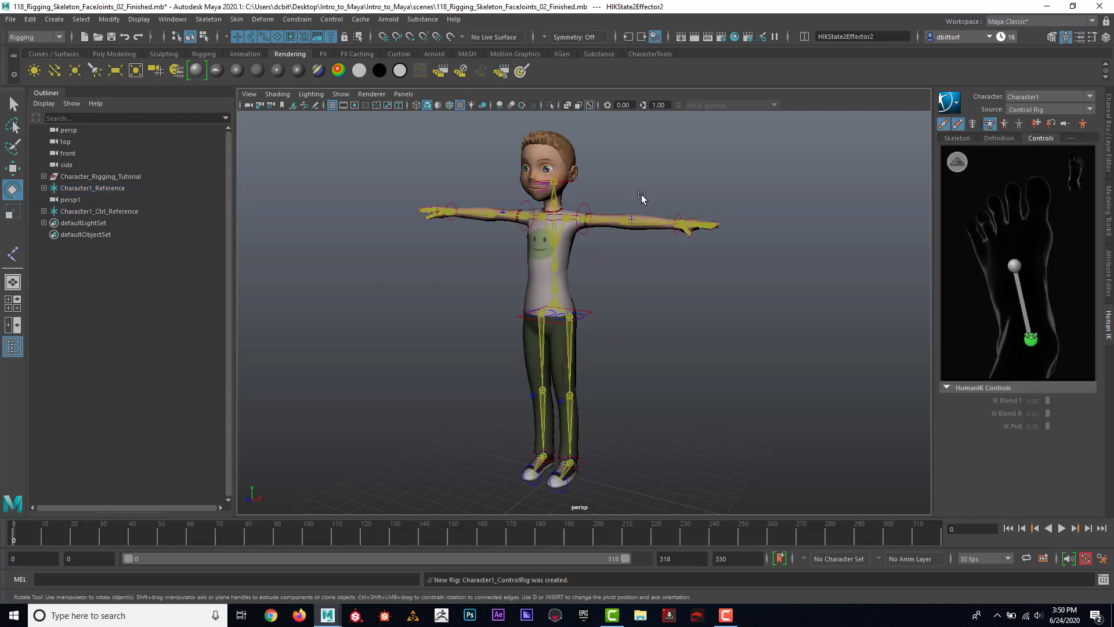
pyautogui.keyDown('alt'); pyautogui.moveTo(561, 216); pyautogui.dragTo(542, 238); pyautogui.keyUp('alt')
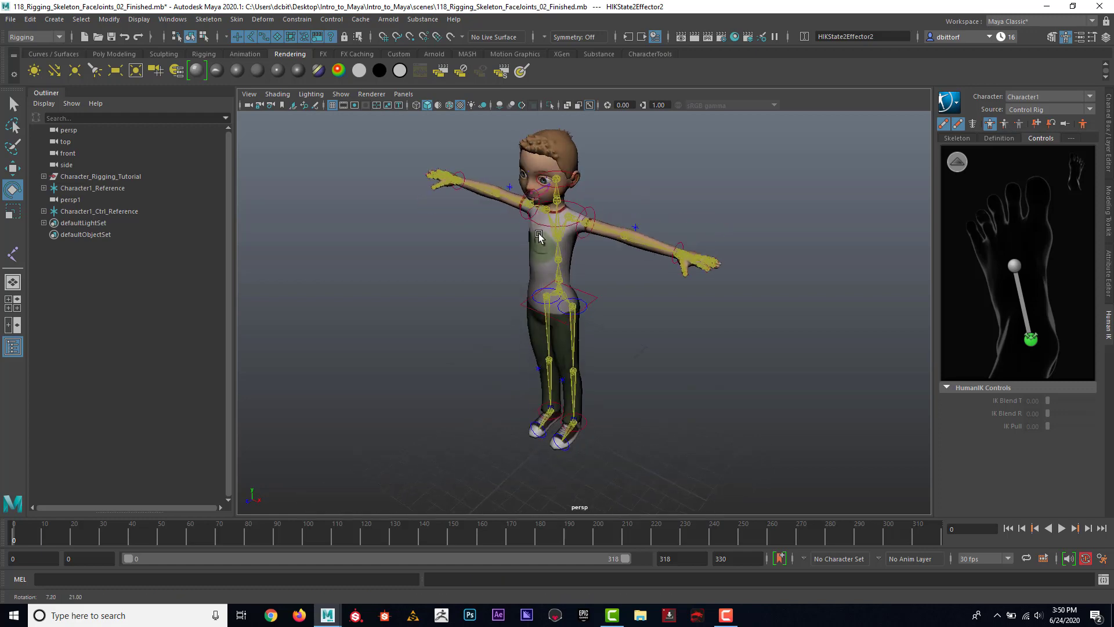
pyautogui.keyDown('alt'); pyautogui.moveTo(545, 238); pyautogui.dragTo(701, 244, button='right'); pyautogui.keyUp('alt')
pyautogui.keyDown('alt'); pyautogui.moveTo(580, 180); pyautogui.dragTo(593, 279, button='middle'); pyautogui.keyUp('alt')
pyautogui.keyDown('alt'); pyautogui.moveTo(593, 278); pyautogui.dragTo(753, 244); pyautogui.keyUp('alt')
# Try moving the left wrist effector in the viewport, and undo the move
pyautogui.click(762, 252)
pyautogui.keyDown('alt'); pyautogui.moveTo(761, 253); pyautogui.dragTo(733, 253, button='right'); pyautogui.keyUp('alt')
pyautogui.keyDown('alt'); pyautogui.moveTo(733, 252); pyautogui.dragTo(719, 236, button='middle'); pyautogui.keyUp('alt')
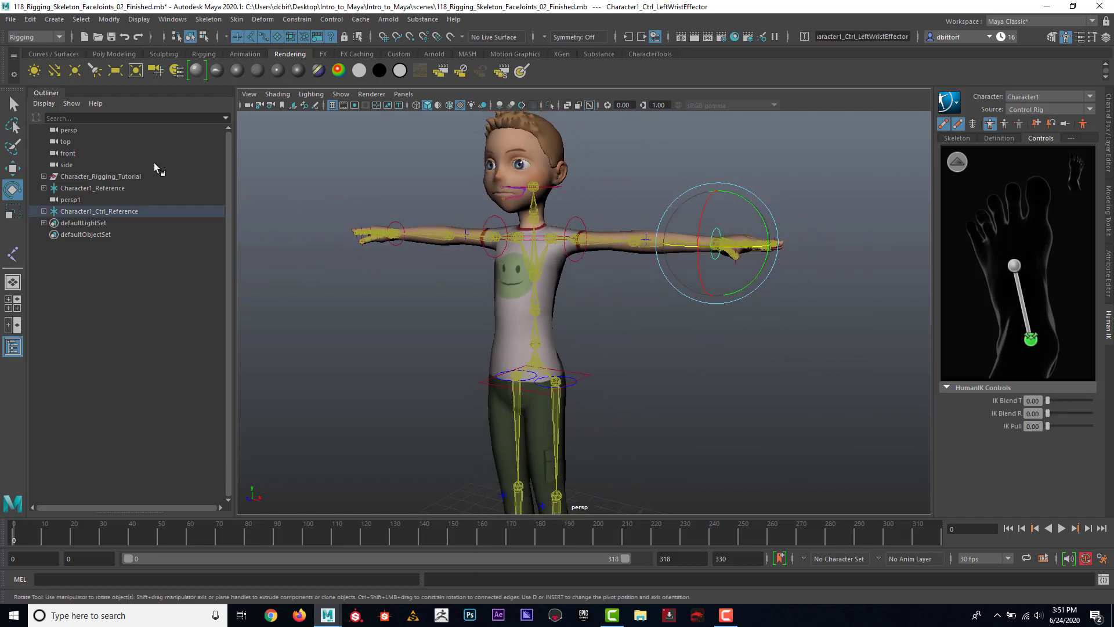
pyautogui.click(12, 168)
pyautogui.moveTo(717, 244); pyautogui.dragTo(673, 315)
pyautogui.hotkey('ctrl', 'z')
# Try moving the left ankle effector in several directions to test the leg, and undo all the moves
pyautogui.keyDown('alt'); pyautogui.moveTo(674, 315); pyautogui.dragTo(528, 310, button='right'); pyautogui.keyUp('alt')
pyautogui.keyDown('alt'); pyautogui.moveTo(618, 322); pyautogui.dragTo(597, 245, button='middle'); pyautogui.keyUp('alt')
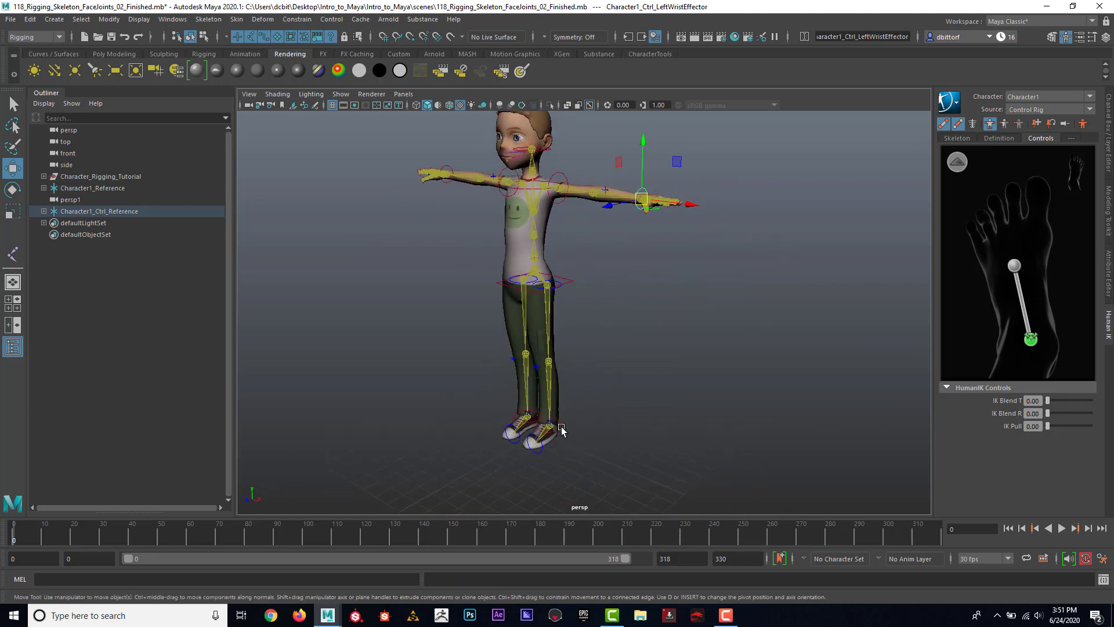
pyautogui.click(562, 430)
pyautogui.moveTo(549, 374); pyautogui.dragTo(540, 317)
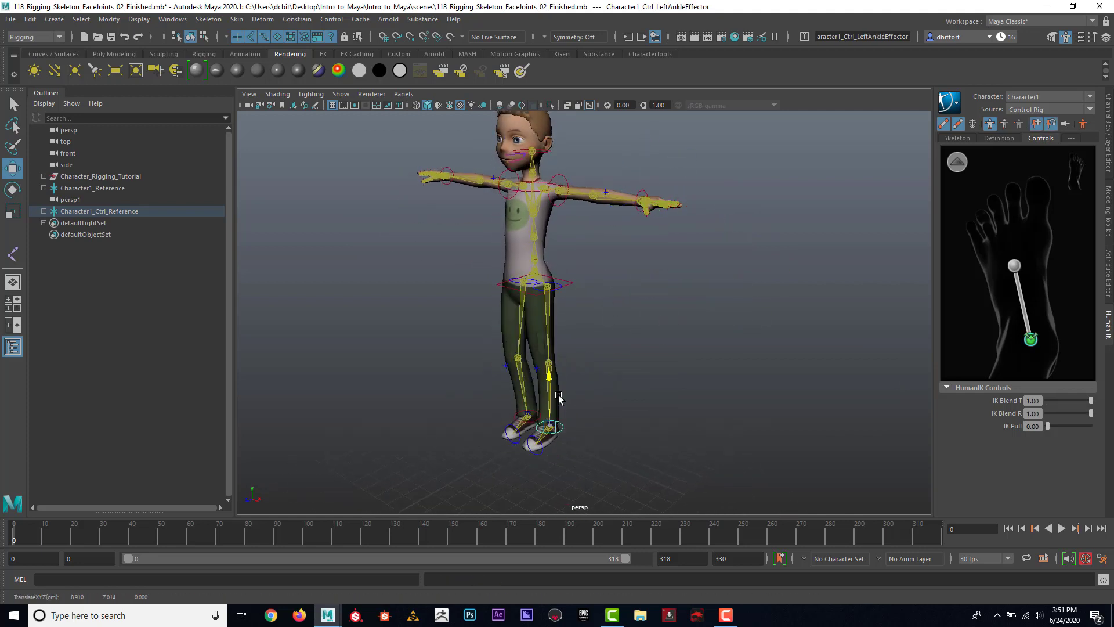
pyautogui.moveTo(549, 378); pyautogui.dragTo(618, 356)
pyautogui.moveTo(551, 430); pyautogui.dragTo(569, 410)
pyautogui.hotkey('ctrl', 'z')
pyautogui.hotkey('ctrl', 'z')
pyautogui.hotkey('ctrl', 'z')
pyautogui.hotkey('ctrl', 'z')
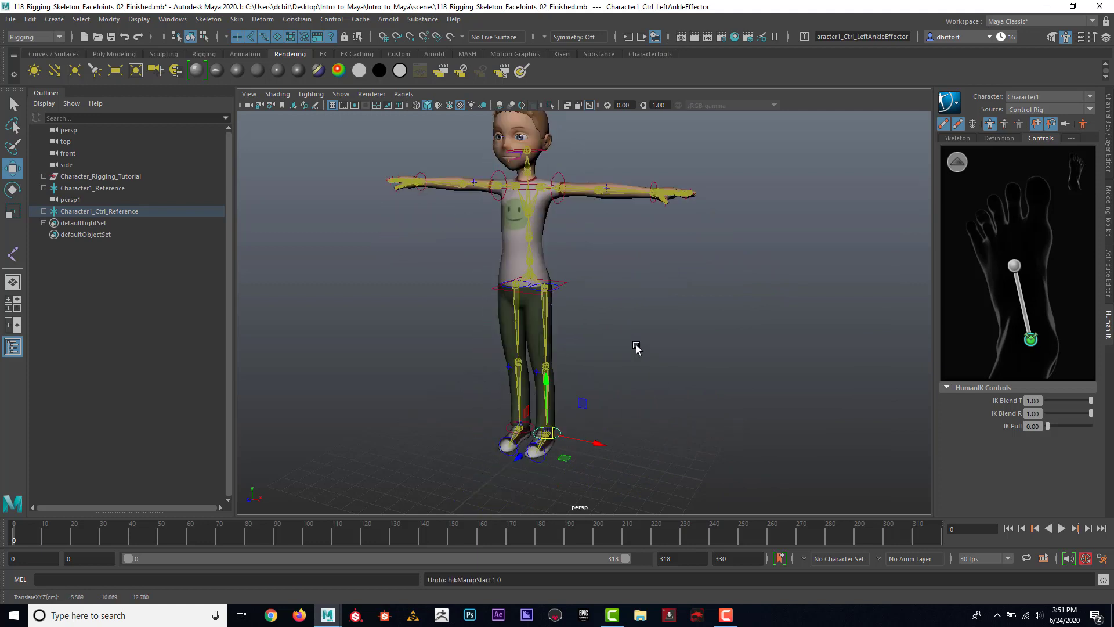
# Clear the selection and show the full-body effector layout in the Human IK controls
pyautogui.keyDown('alt'); pyautogui.moveTo(636, 347); pyautogui.dragTo(552, 228); pyautogui.keyUp('alt')
pyautogui.keyDown('alt'); pyautogui.moveTo(556, 270); pyautogui.dragTo(599, 271); pyautogui.keyUp('alt')
pyautogui.keyDown('alt'); pyautogui.moveTo(599, 268); pyautogui.dragTo(639, 295, button='right'); pyautogui.keyUp('alt')
pyautogui.click(634, 290)
pyautogui.keyDown('alt'); pyautogui.moveTo(638, 296); pyautogui.dragTo(716, 299); pyautogui.keyUp('alt')
pyautogui.click(1000, 138)
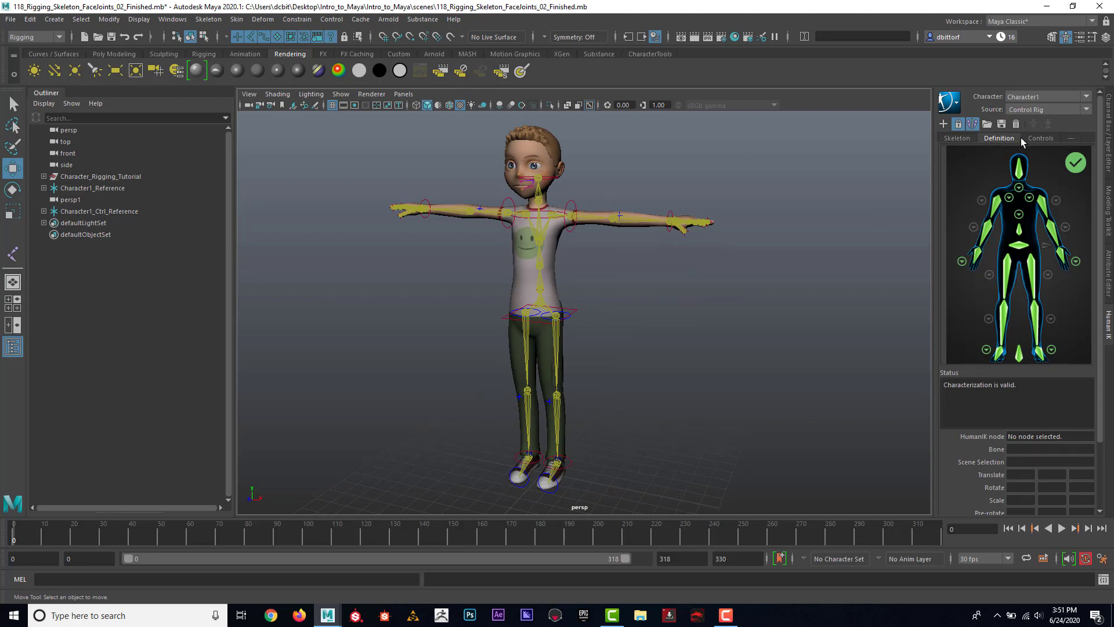
pyautogui.click(1040, 138)
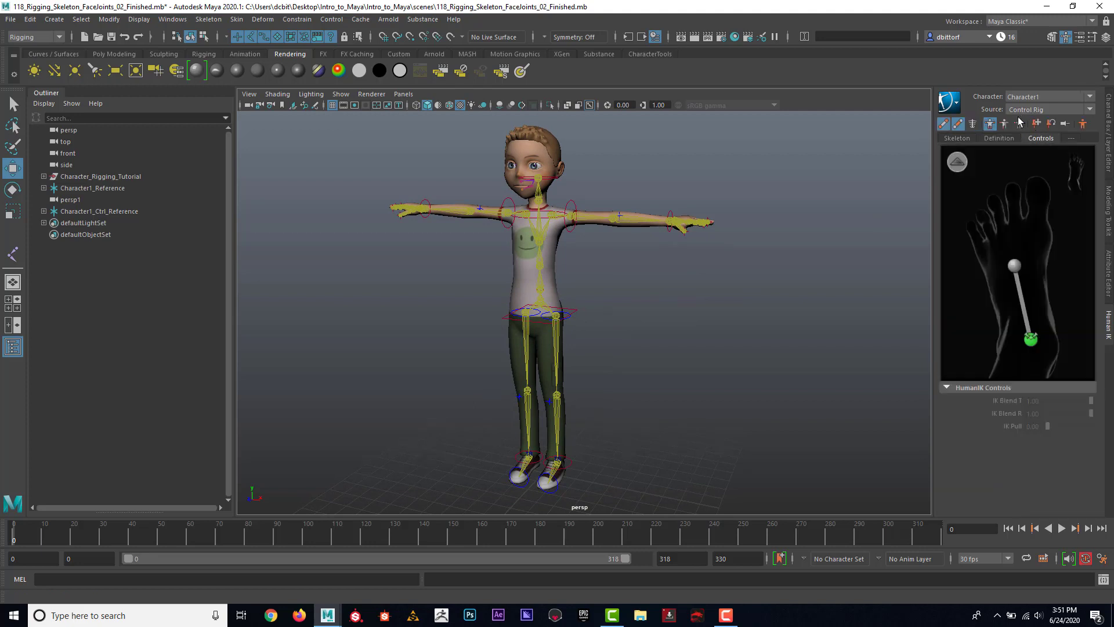
pyautogui.click(958, 163)
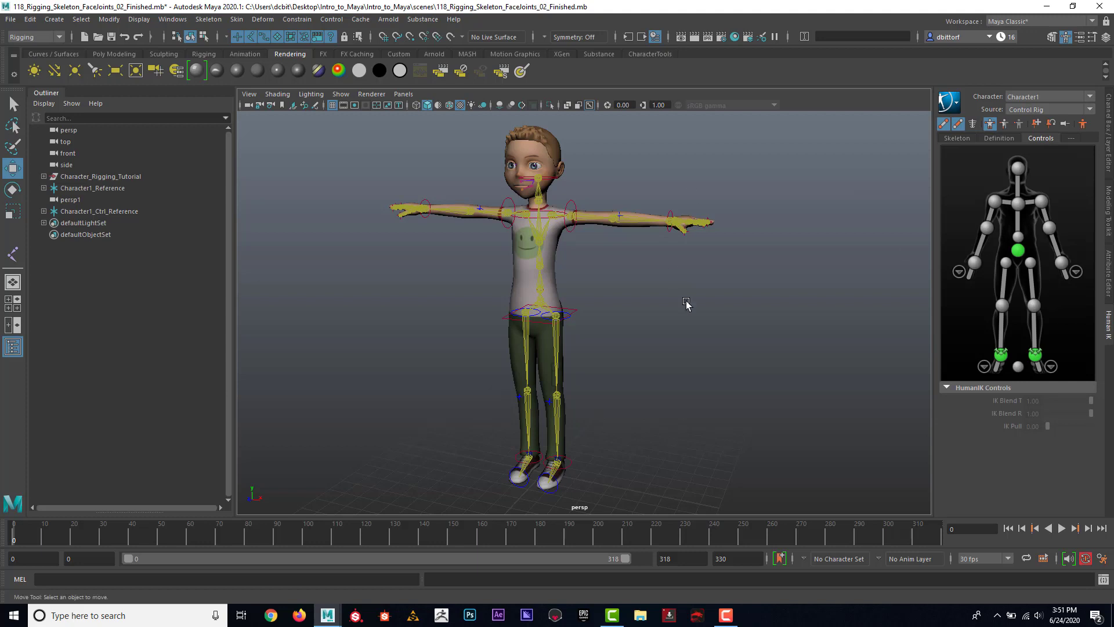
pyautogui.keyDown('alt'); pyautogui.moveTo(687, 304); pyautogui.dragTo(688, 302); pyautogui.keyUp('alt')
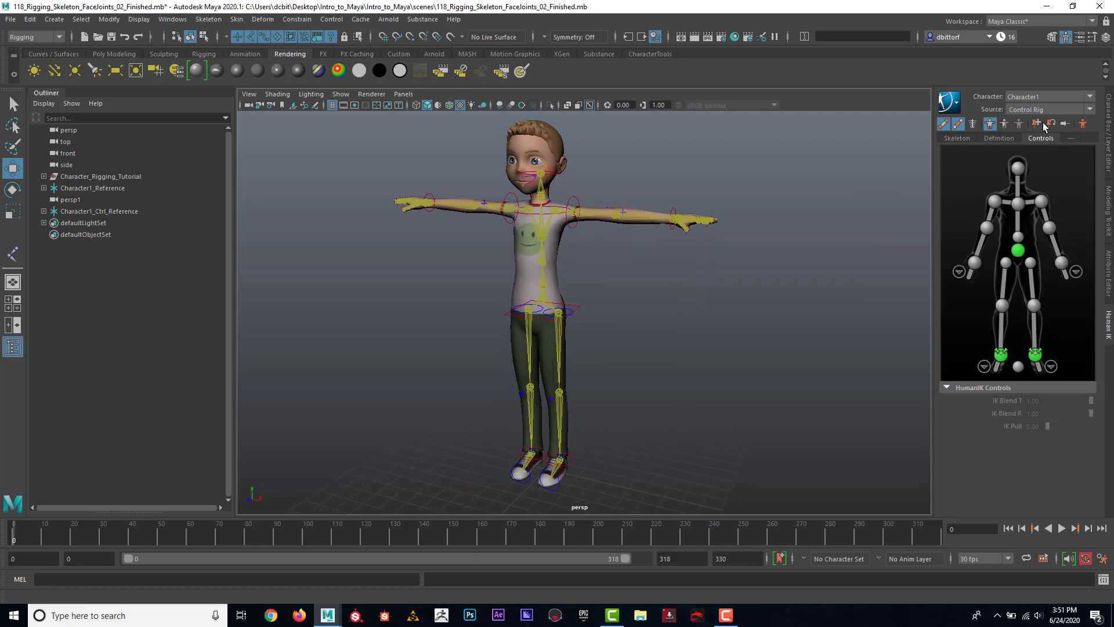
# Pick the left and right wrist effectors in the full-body layout, try moving the left wrist, and undo it
pyautogui.click(1060, 263)
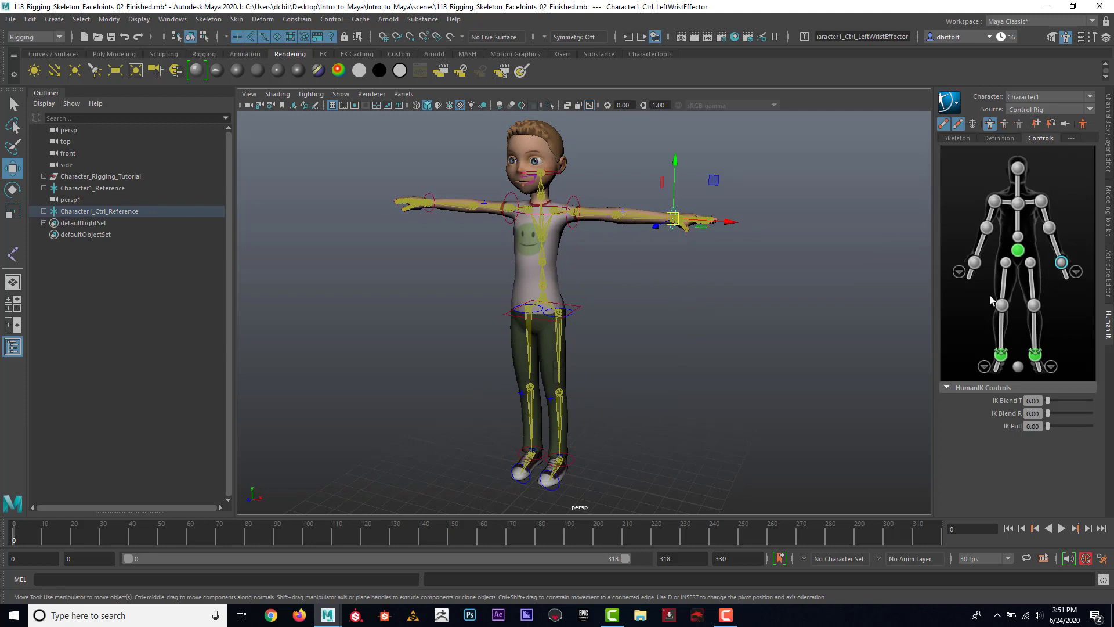
pyautogui.click(975, 262)
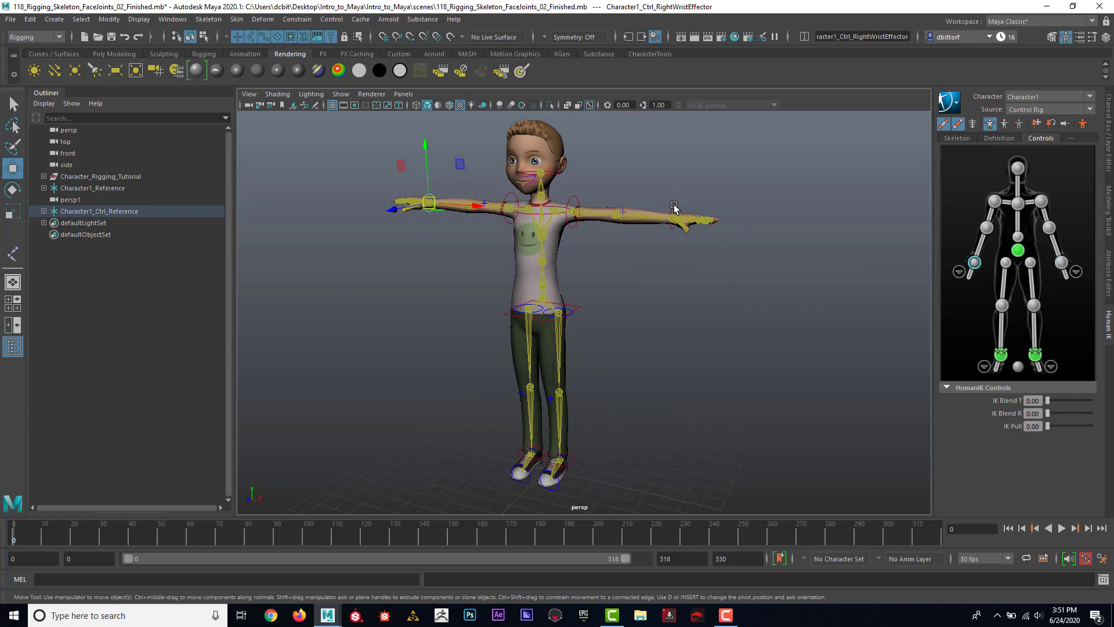
pyautogui.click(1062, 264)
pyautogui.moveTo(679, 221); pyautogui.dragTo(599, 316)
pyautogui.hotkey('ctrl', 'z')
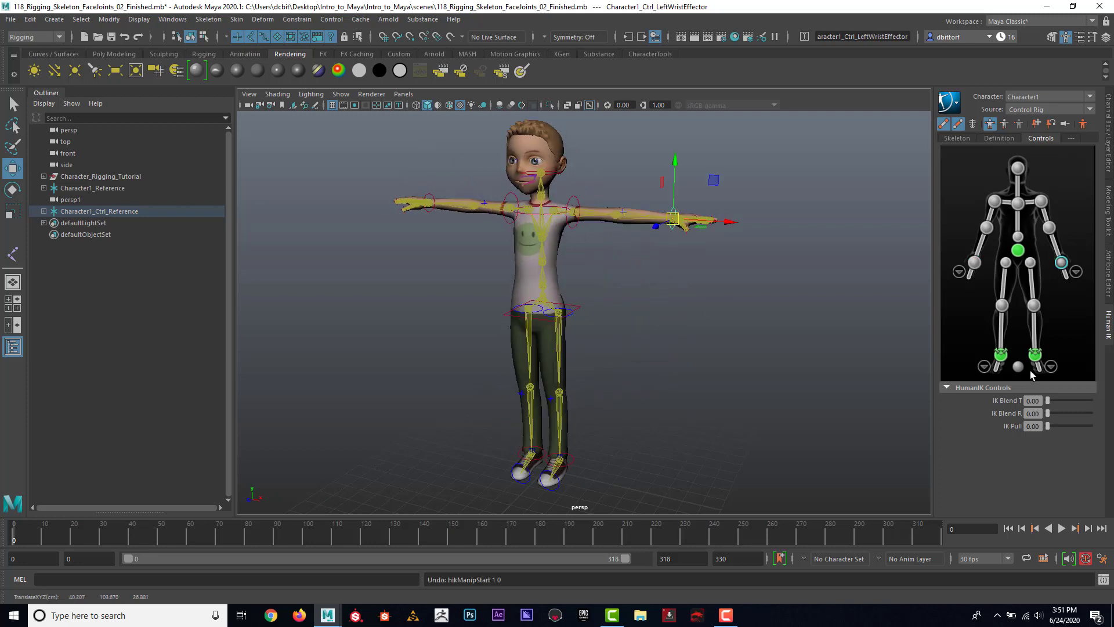
# Pick the left ankle effector in the full-body layout, try raising the foot, and undo the move
pyautogui.click(1034, 355)
pyautogui.moveTo(564, 459); pyautogui.dragTo(554, 383)
pyautogui.hotkey('ctrl', 'z')
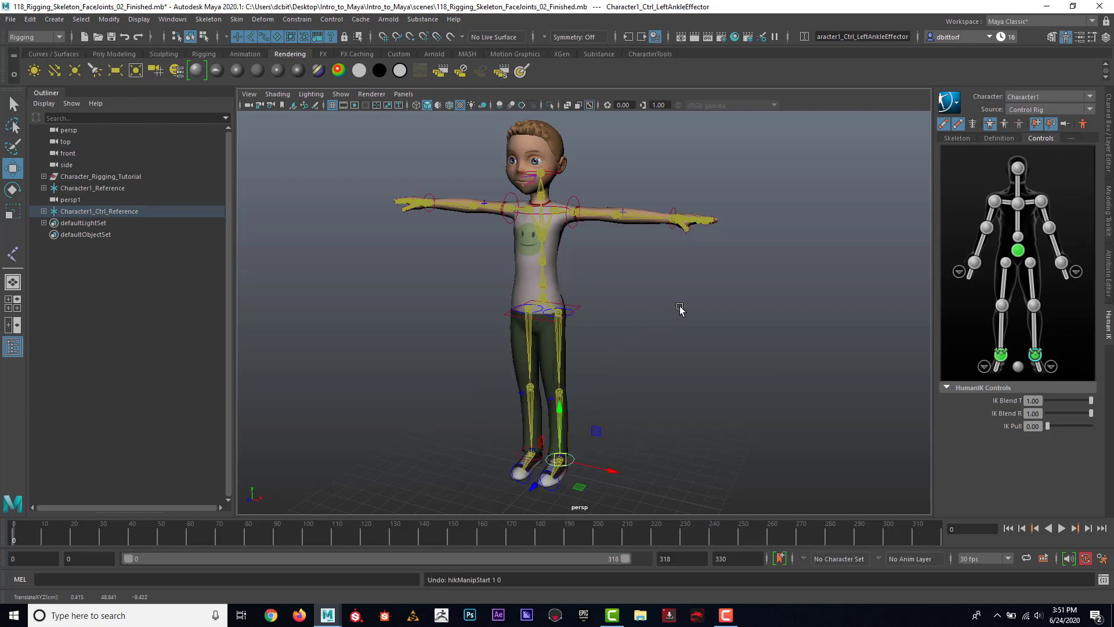
# Open the left hand's finger controls, try rotating the middle finger effector, and undo the rotation
pyautogui.keyDown('alt'); pyautogui.moveTo(679, 308); pyautogui.dragTo(762, 308, button='right'); pyautogui.keyUp('alt')
pyautogui.keyDown('alt'); pyautogui.moveTo(761, 309); pyautogui.dragTo(733, 342, button='middle'); pyautogui.keyUp('alt')
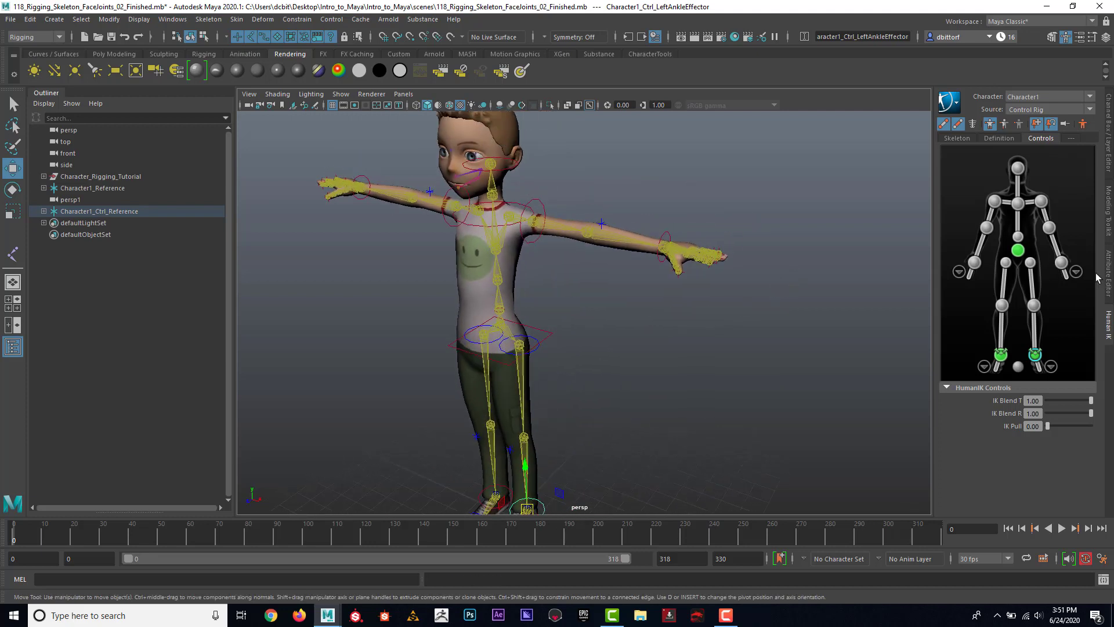
pyautogui.click(1061, 263)
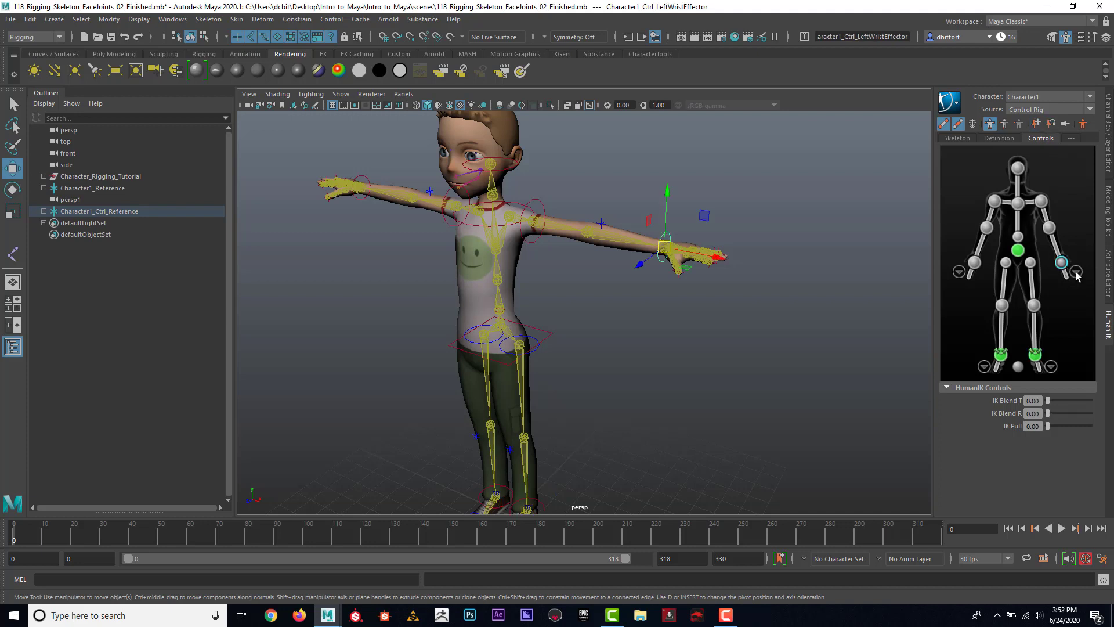
pyautogui.click(1076, 272)
pyautogui.click(1036, 187)
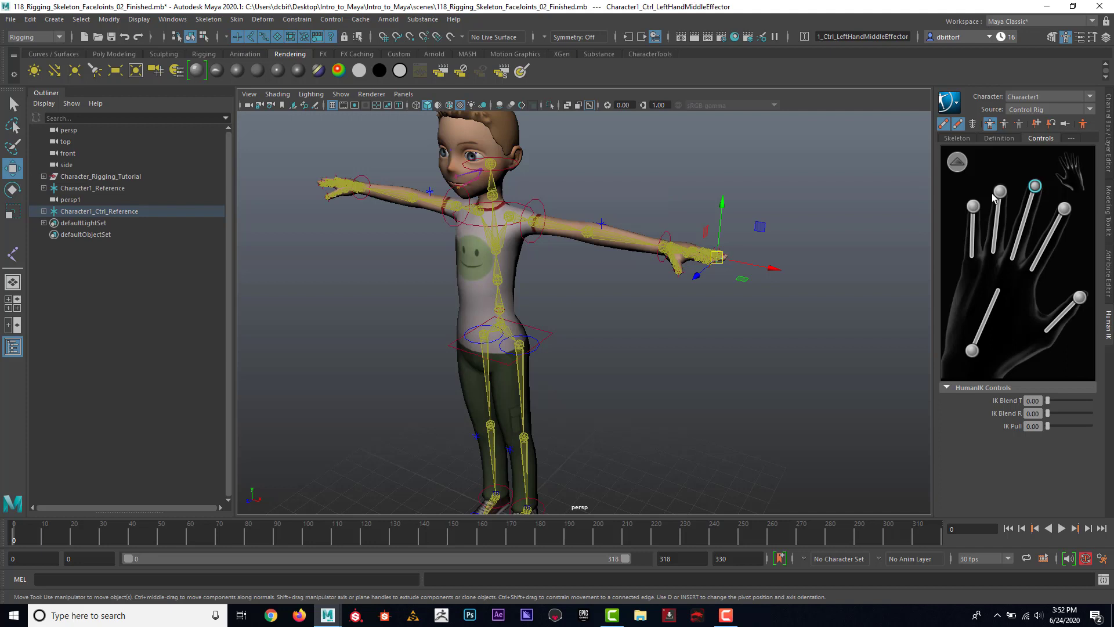
pyautogui.keyDown('alt'); pyautogui.moveTo(737, 260); pyautogui.dragTo(691, 294, button='middle'); pyautogui.keyUp('alt')
pyautogui.keyDown('alt'); pyautogui.moveTo(692, 294); pyautogui.dragTo(742, 301, button='right'); pyautogui.keyUp('alt')
pyautogui.click(13, 189)
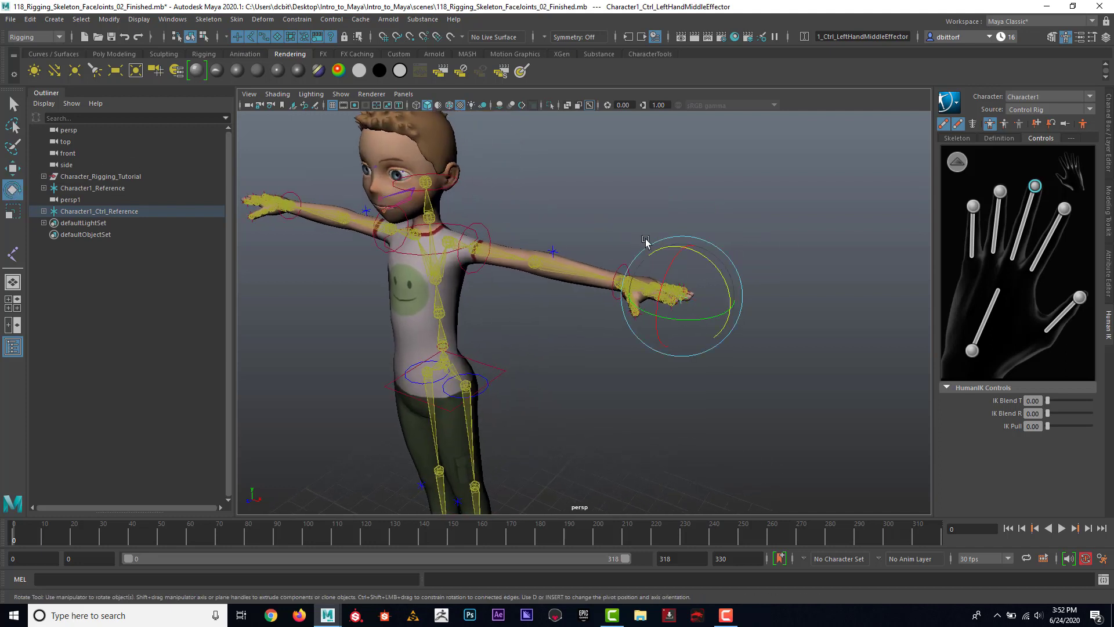
pyautogui.moveTo(704, 256); pyautogui.dragTo(664, 376)
pyautogui.hotkey('ctrl', 'z')
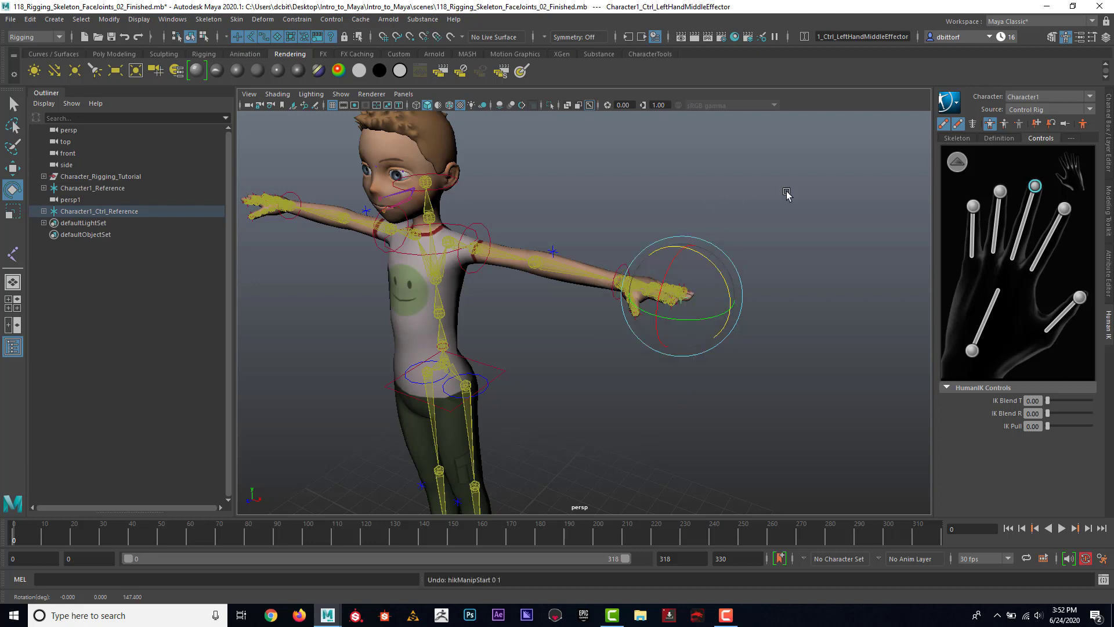
# Try rotating the left index finger effector, and undo the rotation
pyautogui.click(1064, 208)
pyautogui.moveTo(699, 264); pyautogui.dragTo(718, 426)
pyautogui.hotkey('ctrl', 'z')
# Switch the Human IK finger controls to the right hand
pyautogui.keyDown('alt'); pyautogui.moveTo(754, 230); pyautogui.dragTo(672, 231, button='right'); pyautogui.keyUp('alt')
pyautogui.keyDown('alt'); pyautogui.moveTo(676, 231); pyautogui.dragTo(725, 229, button='middle'); pyautogui.keyUp('alt')
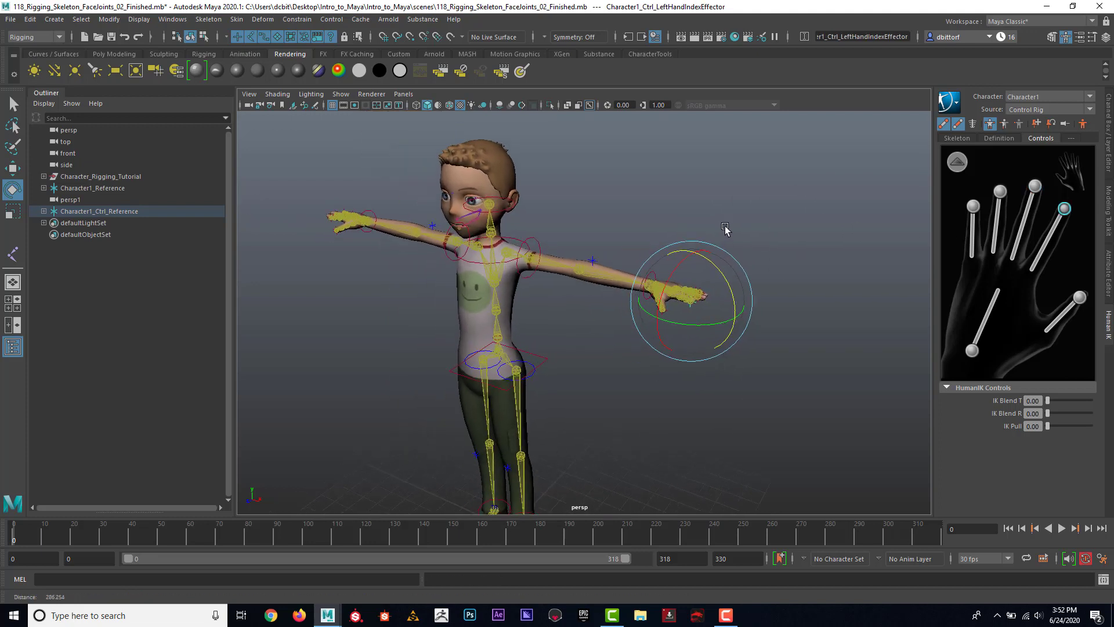
pyautogui.keyDown('alt'); pyautogui.moveTo(725, 229); pyautogui.dragTo(794, 223, button='right'); pyautogui.keyUp('alt')
pyautogui.click(1073, 176)
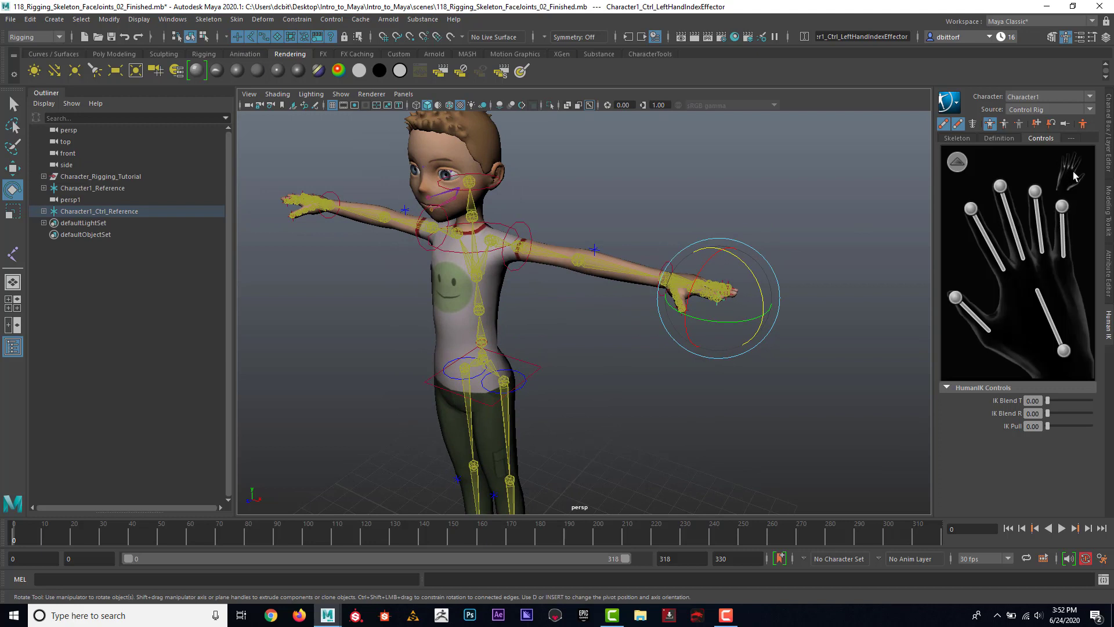
# Try rotating the right index finger effector, and undo the rotation
pyautogui.click(972, 210)
pyautogui.moveTo(317, 172); pyautogui.dragTo(327, 187)
pyautogui.hotkey('ctrl', 'z')
# Try rotating the head effector in the viewport, and undo the rotation
pyautogui.keyDown('alt'); pyautogui.moveTo(735, 226); pyautogui.dragTo(598, 241, button='right'); pyautogui.keyUp('alt')
pyautogui.keyDown('alt'); pyautogui.moveTo(597, 241); pyautogui.dragTo(603, 224, button='middle'); pyautogui.keyUp('alt')
pyautogui.keyDown('alt'); pyautogui.moveTo(603, 224); pyautogui.dragTo(754, 255, button='right'); pyautogui.keyUp('alt')
pyautogui.keyDown('alt'); pyautogui.moveTo(789, 259); pyautogui.dragTo(813, 302, button='middle'); pyautogui.keyUp('alt')
pyautogui.keyDown('alt'); pyautogui.moveTo(814, 302); pyautogui.dragTo(805, 264); pyautogui.keyUp('alt')
pyautogui.keyDown('alt'); pyautogui.moveTo(557, 232); pyautogui.dragTo(606, 319, button='middle'); pyautogui.keyUp('alt')
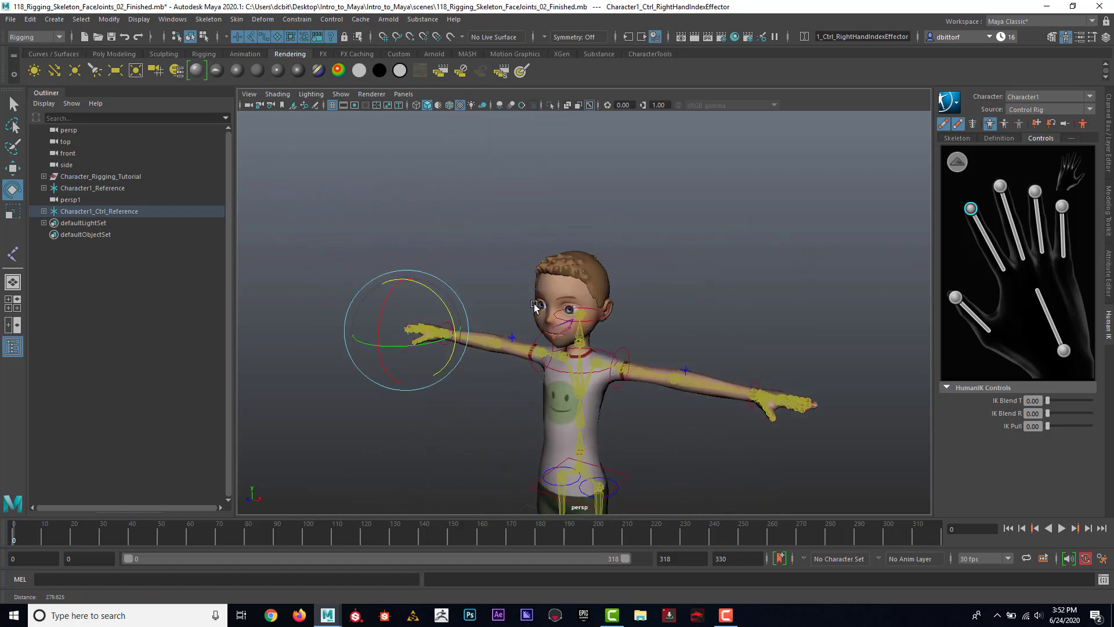
pyautogui.keyDown('alt'); pyautogui.moveTo(606, 319); pyautogui.dragTo(744, 288, button='right'); pyautogui.keyUp('alt')
pyautogui.keyDown('alt'); pyautogui.moveTo(744, 288); pyautogui.dragTo(746, 274); pyautogui.keyUp('alt')
pyautogui.click(613, 313)
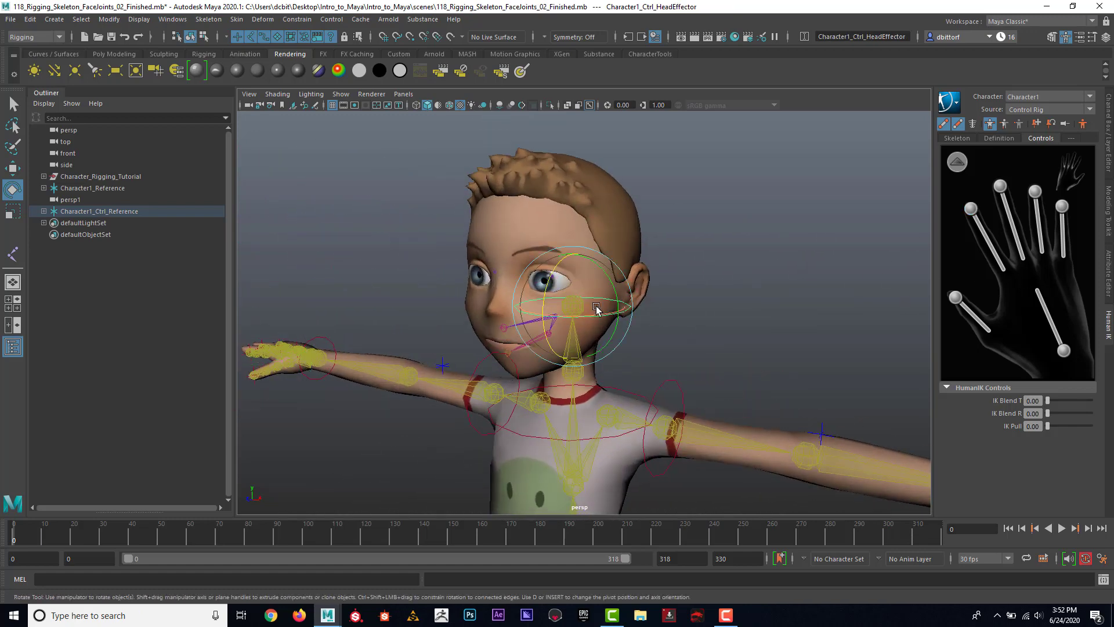
pyautogui.moveTo(575, 310); pyautogui.dragTo(580, 285)
pyautogui.hotkey('ctrl', 'z')
# Try rotating the jaw joint to open and close the mouth, and undo the rotations
pyautogui.keyDown('alt'); pyautogui.moveTo(718, 277); pyautogui.dragTo(676, 272); pyautogui.keyUp('alt')
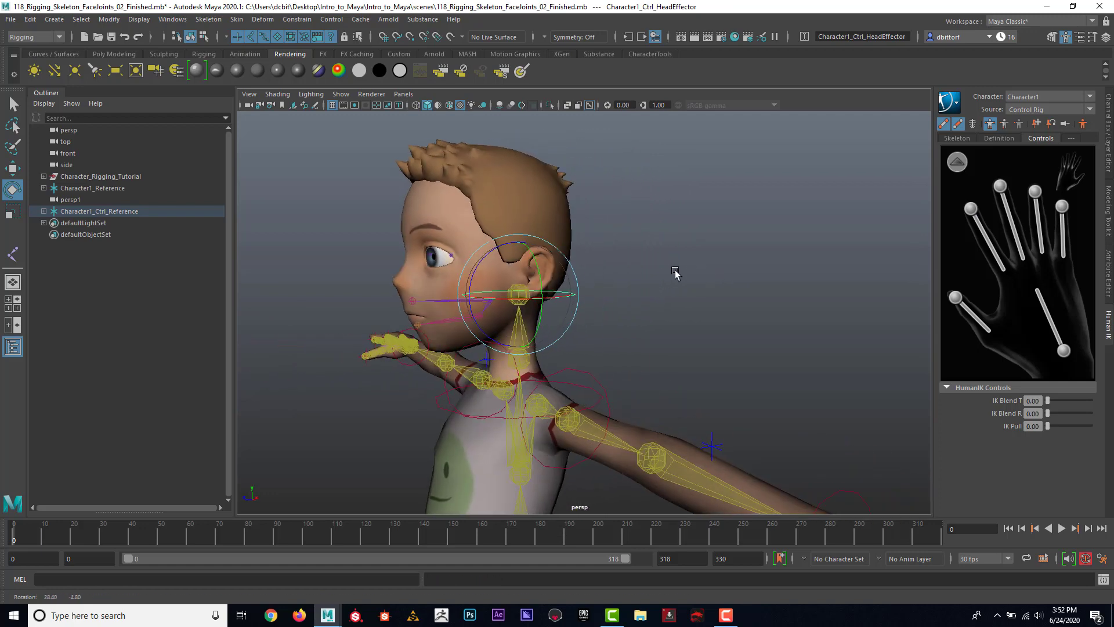
pyautogui.keyDown('alt'); pyautogui.moveTo(676, 272); pyautogui.dragTo(760, 256, button='middle'); pyautogui.keyUp('alt')
pyautogui.keyDown('alt'); pyautogui.moveTo(760, 255); pyautogui.dragTo(806, 258, button='right'); pyautogui.keyUp('alt')
pyautogui.click(500, 281)
pyautogui.moveTo(499, 281); pyautogui.dragTo(492, 302)
pyautogui.keyDown('alt'); pyautogui.moveTo(491, 302); pyautogui.dragTo(550, 300); pyautogui.keyUp('alt')
pyautogui.moveTo(619, 268); pyautogui.dragTo(617, 246)
pyautogui.hotkey('ctrl', 'z')
pyautogui.hotkey('ctrl', 'z')
pyautogui.hotkey('ctrl', 'z')
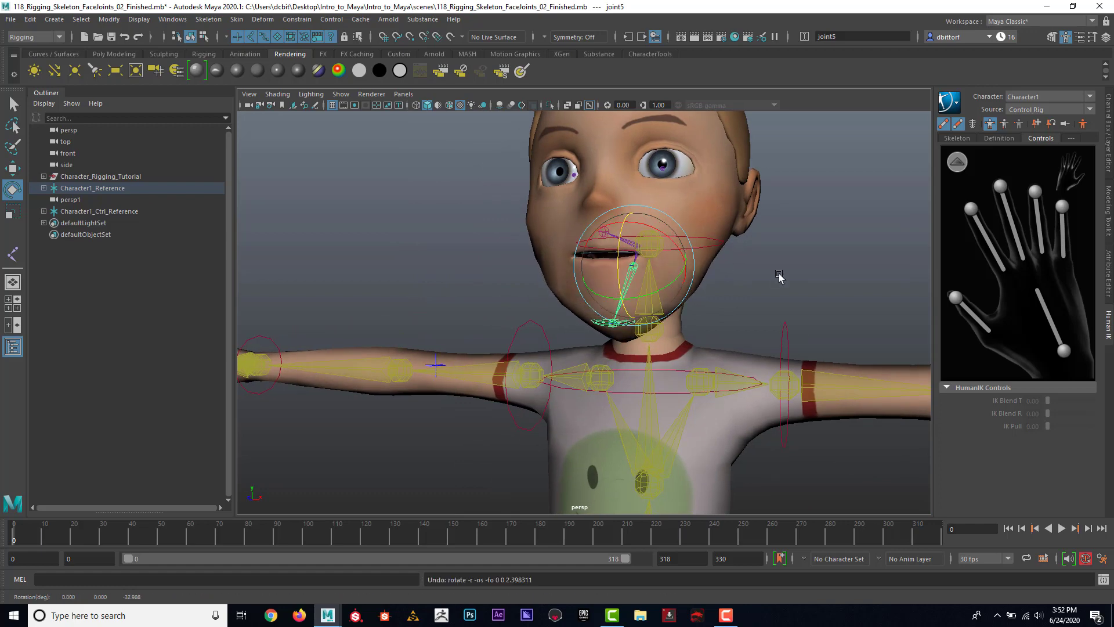
# Return the Human IK controls from the hand view to the full-body layout
pyautogui.scroll(-6, 791, 273)
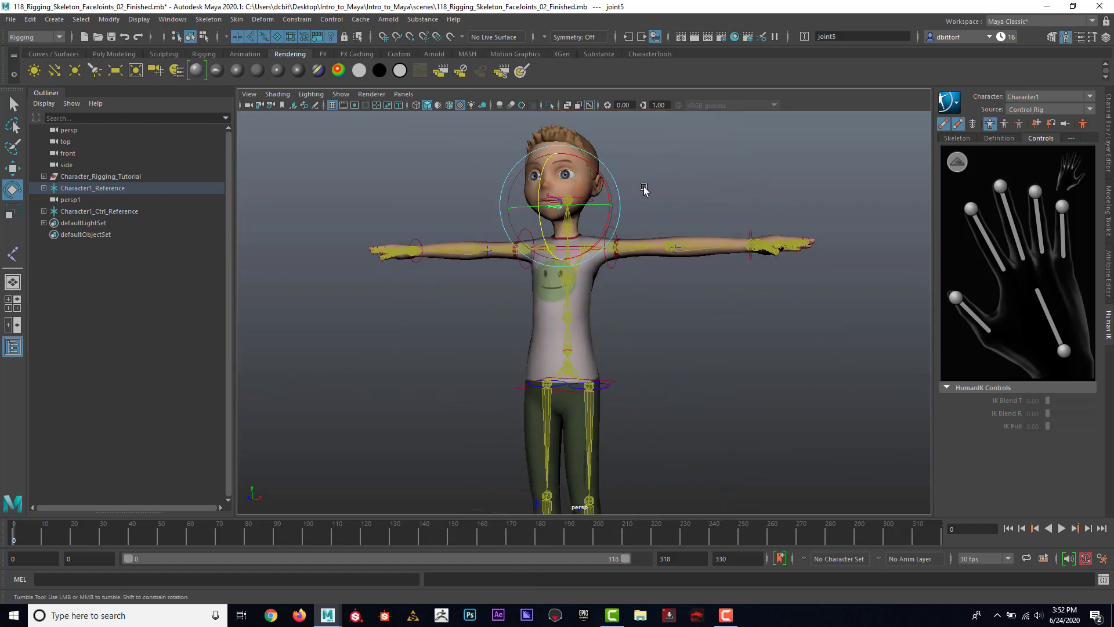
pyautogui.scroll(-3, 707, 182)
pyautogui.keyDown('alt'); pyautogui.moveTo(688, 196); pyautogui.dragTo(665, 222); pyautogui.keyUp('alt')
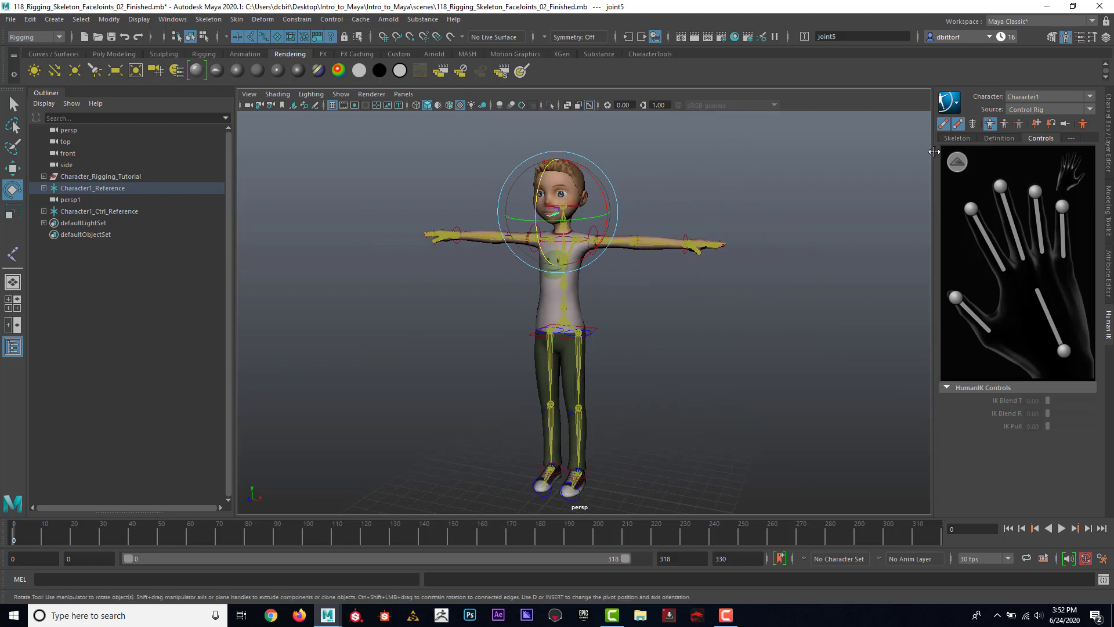
pyautogui.click(1006, 140)
pyautogui.click(1037, 139)
pyautogui.click(958, 163)
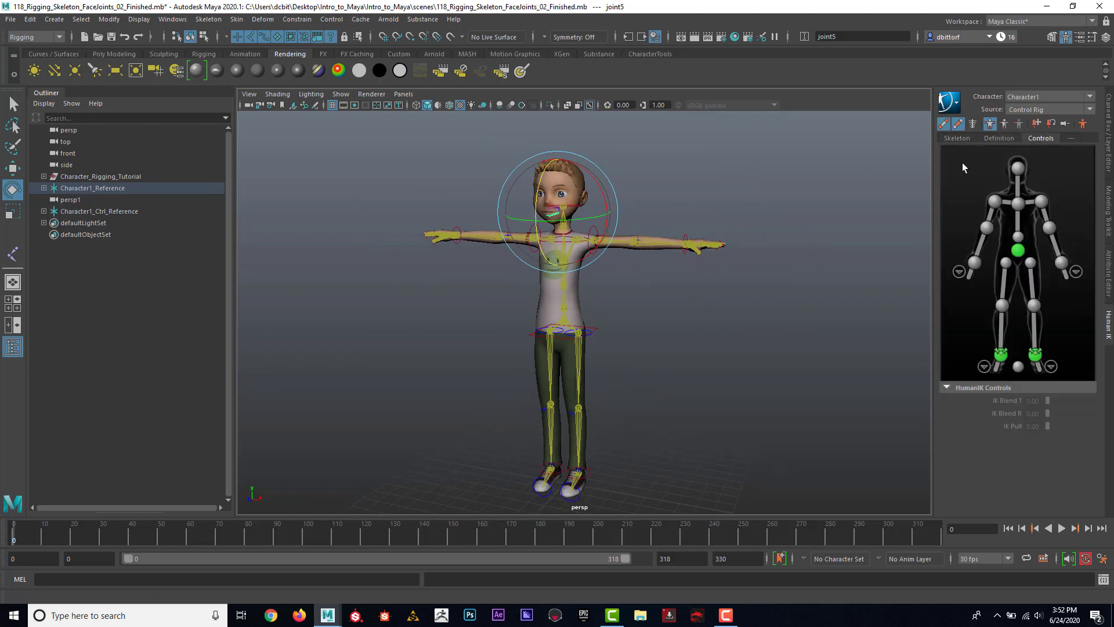
# Move the left and right wrist effectors down toward the character's sides to test the full-body response
pyautogui.click(687, 240)
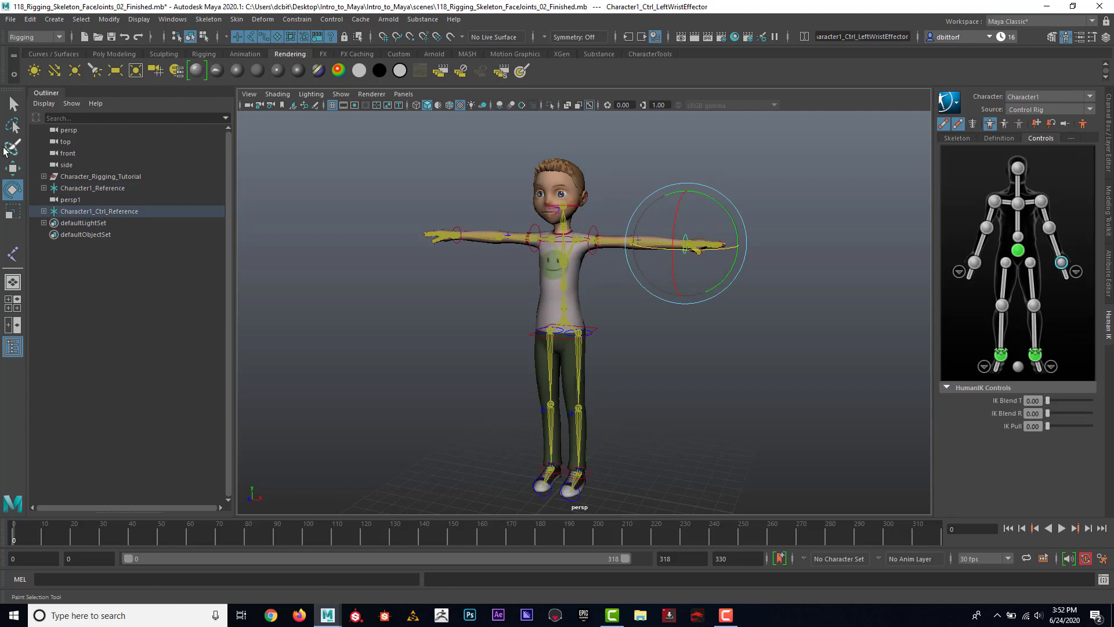
pyautogui.press('w')
pyautogui.moveTo(683, 246); pyautogui.dragTo(599, 366)
pyautogui.click(491, 239)
pyautogui.moveTo(490, 242); pyautogui.dragTo(467, 322)
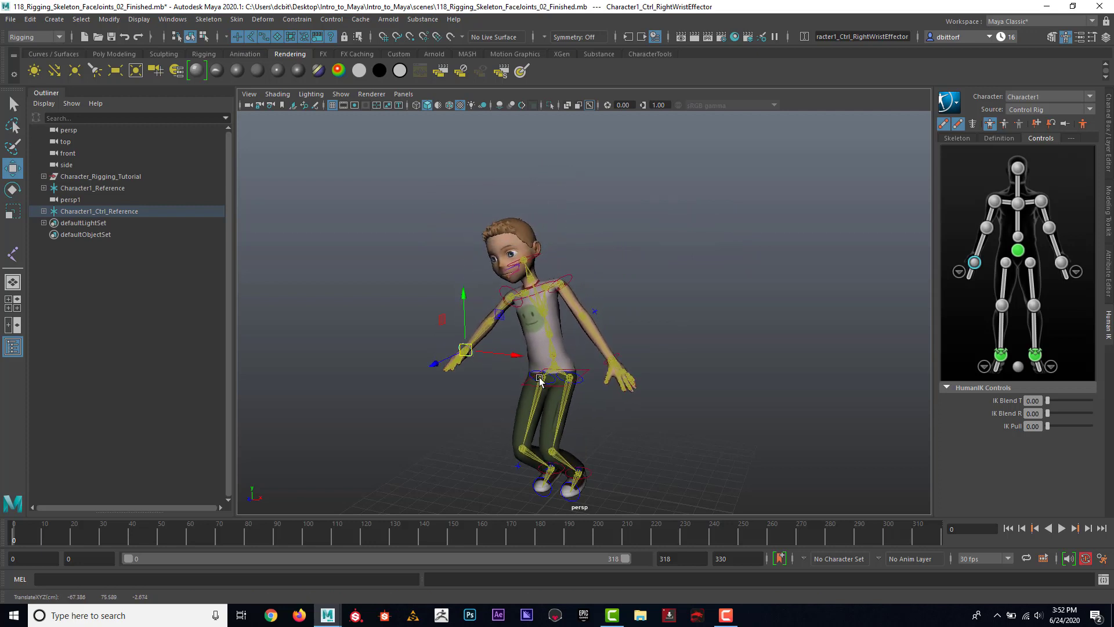
# Move the left ankle effector out to the side, and reset the character to its stance pose
pyautogui.click(593, 443)
pyautogui.moveTo(580, 456); pyautogui.dragTo(660, 469)
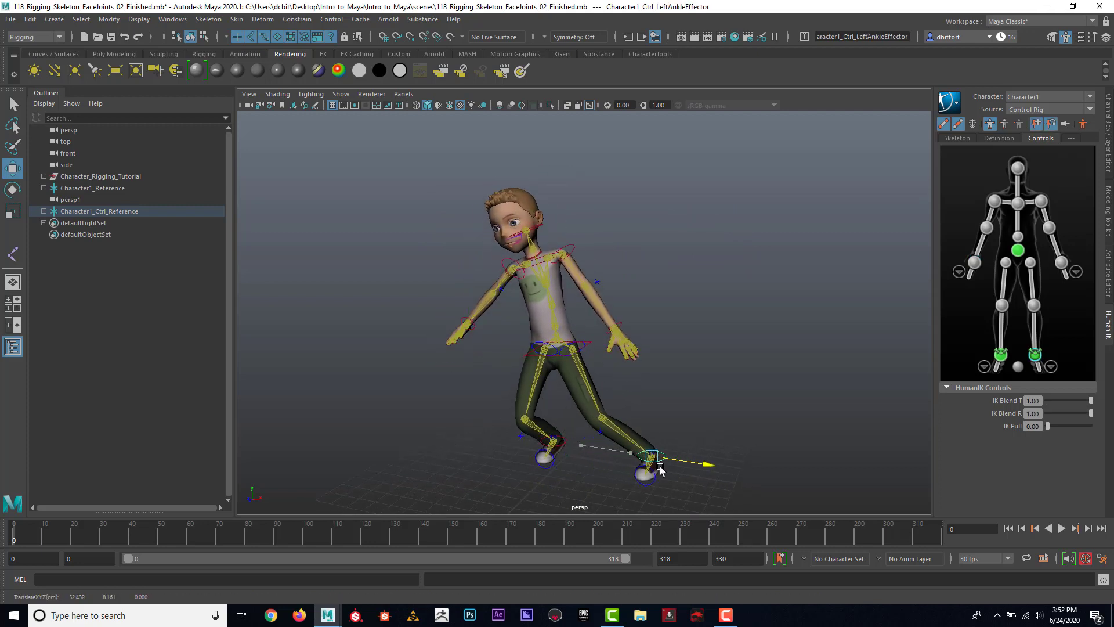
pyautogui.click(1083, 124)
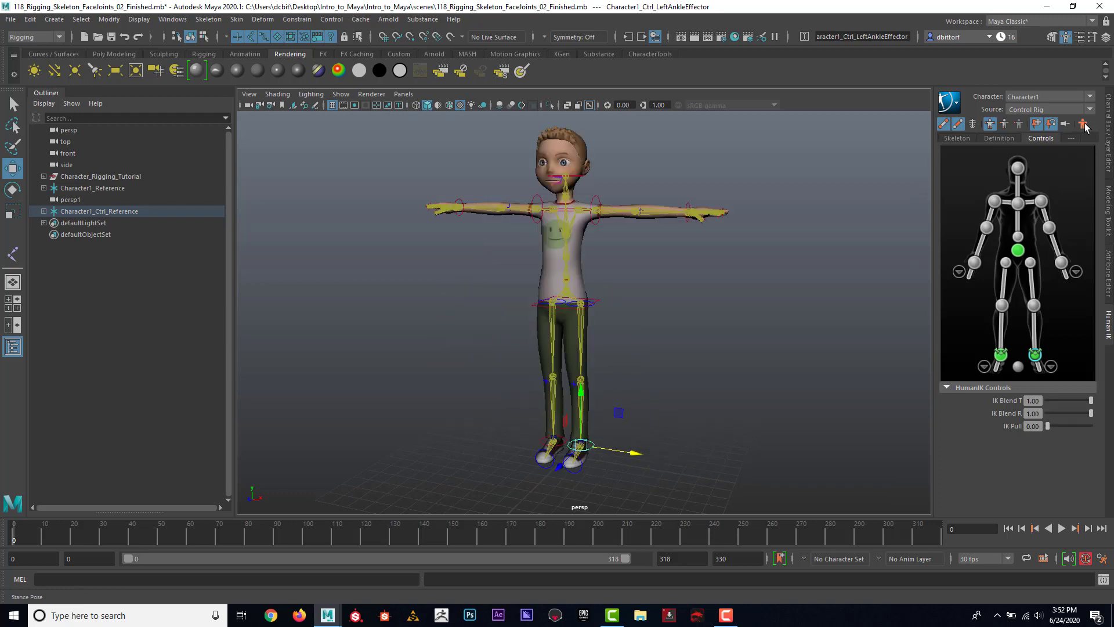
# Try moving the hips effector, and undo the move
pyautogui.keyDown('alt'); pyautogui.moveTo(603, 239); pyautogui.dragTo(653, 244); pyautogui.keyUp('alt')
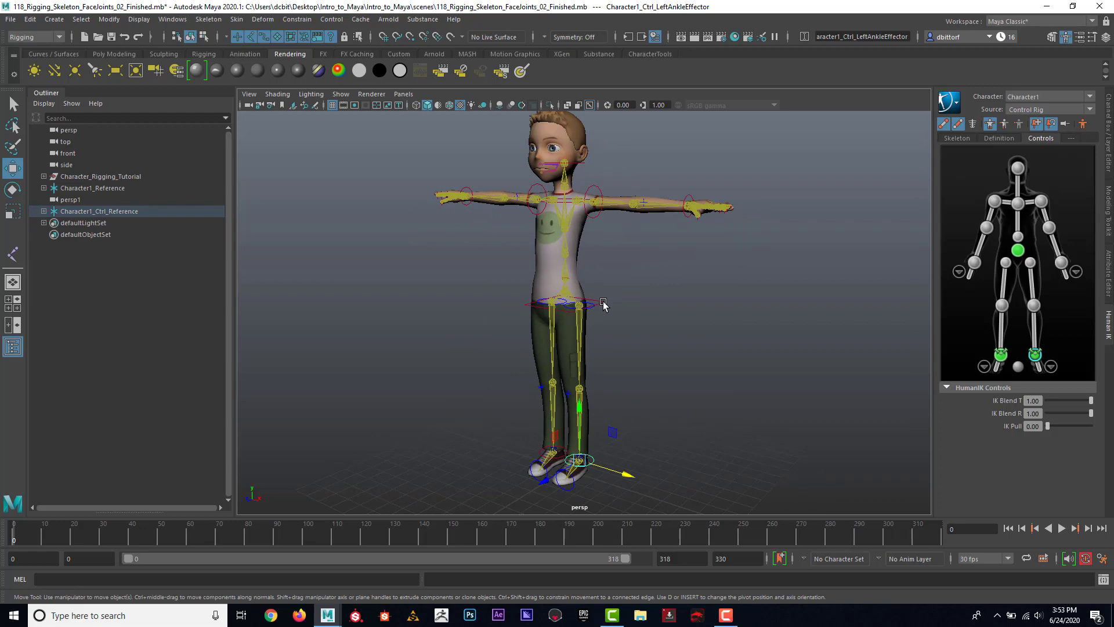
pyautogui.click(566, 302)
pyautogui.moveTo(566, 255); pyautogui.dragTo(604, 263)
pyautogui.hotkey('ctrl', 'z')
# Rotate the left and right shoulder effectors so both arms reach straight out in front of the body
pyautogui.click(596, 192)
pyautogui.click(586, 197)
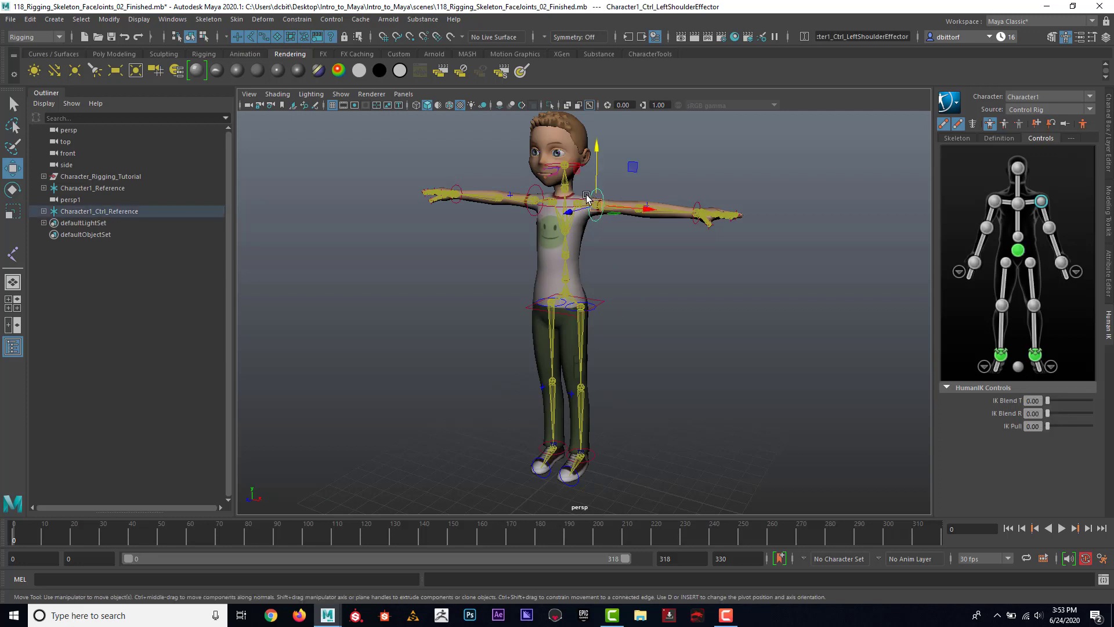
pyautogui.click(11, 190)
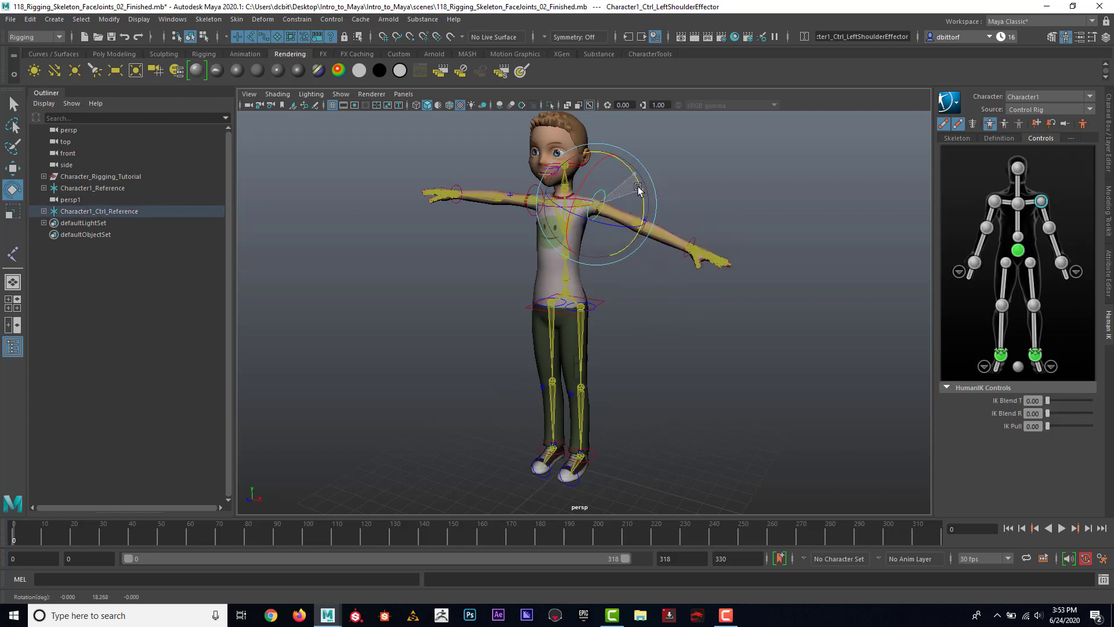
pyautogui.keyDown('alt'); pyautogui.moveTo(656, 251); pyautogui.dragTo(667, 276); pyautogui.keyUp('alt')
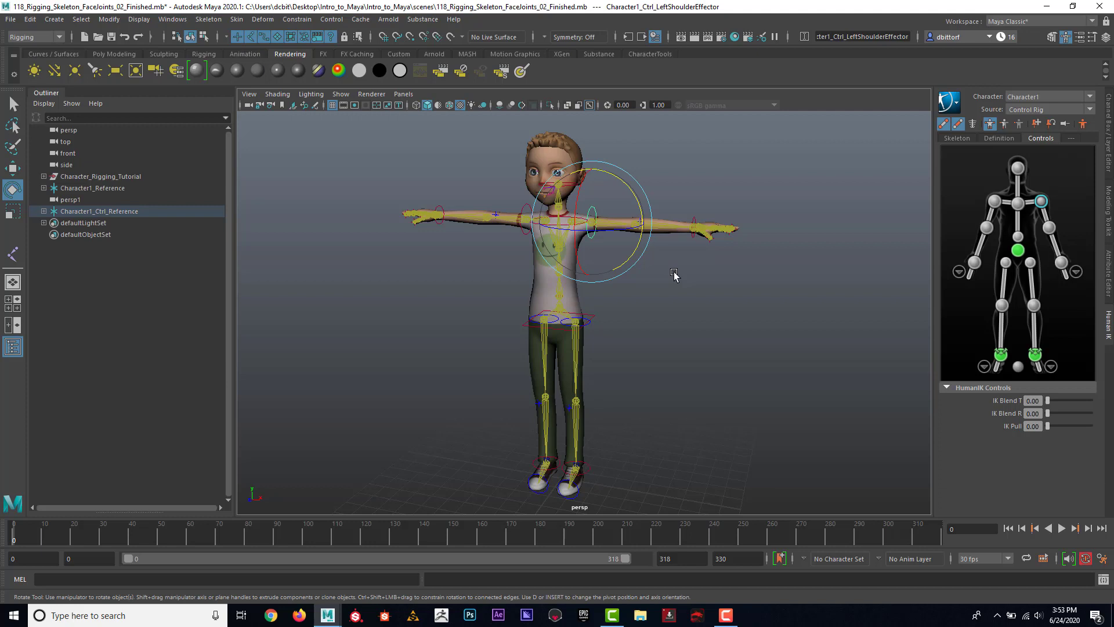
pyautogui.keyDown('alt'); pyautogui.moveTo(662, 299); pyautogui.dragTo(587, 267); pyautogui.keyUp('alt')
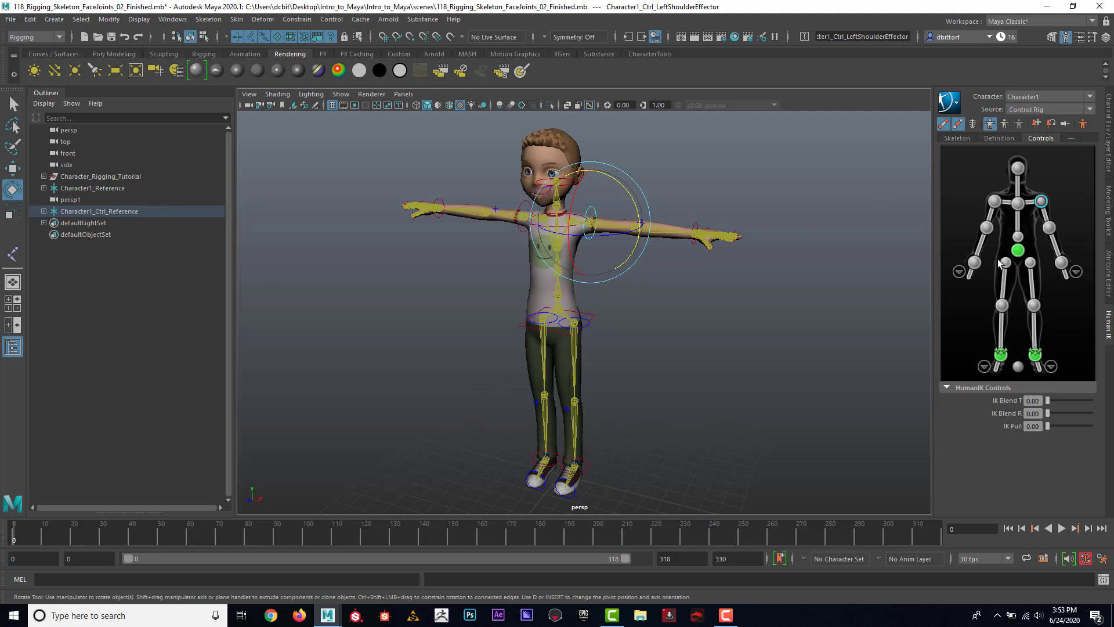
pyautogui.moveTo(621, 242); pyautogui.dragTo(581, 230)
pyautogui.click(994, 202)
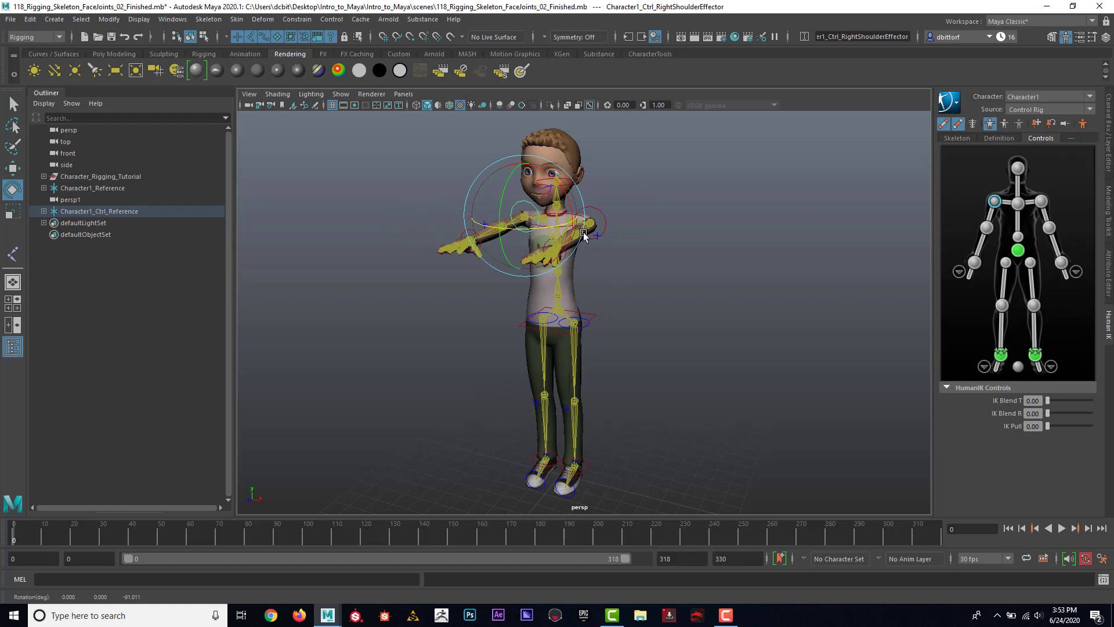
# Try lowering the hips effector to bend the knees while the wrists are unpinned, and undo the move
pyautogui.keyDown('alt'); pyautogui.moveTo(630, 268); pyautogui.dragTo(562, 271); pyautogui.keyUp('alt')
pyautogui.keyDown('alt'); pyautogui.moveTo(568, 269); pyautogui.dragTo(611, 325, button='middle'); pyautogui.keyUp('alt')
pyautogui.keyDown('alt'); pyautogui.moveTo(612, 326); pyautogui.dragTo(719, 319, button='right'); pyautogui.keyUp('alt')
pyautogui.keyDown('alt'); pyautogui.moveTo(719, 319); pyautogui.dragTo(705, 315); pyautogui.keyUp('alt')
pyautogui.keyDown('alt'); pyautogui.moveTo(704, 316); pyautogui.dragTo(704, 281, button='middle'); pyautogui.keyUp('alt')
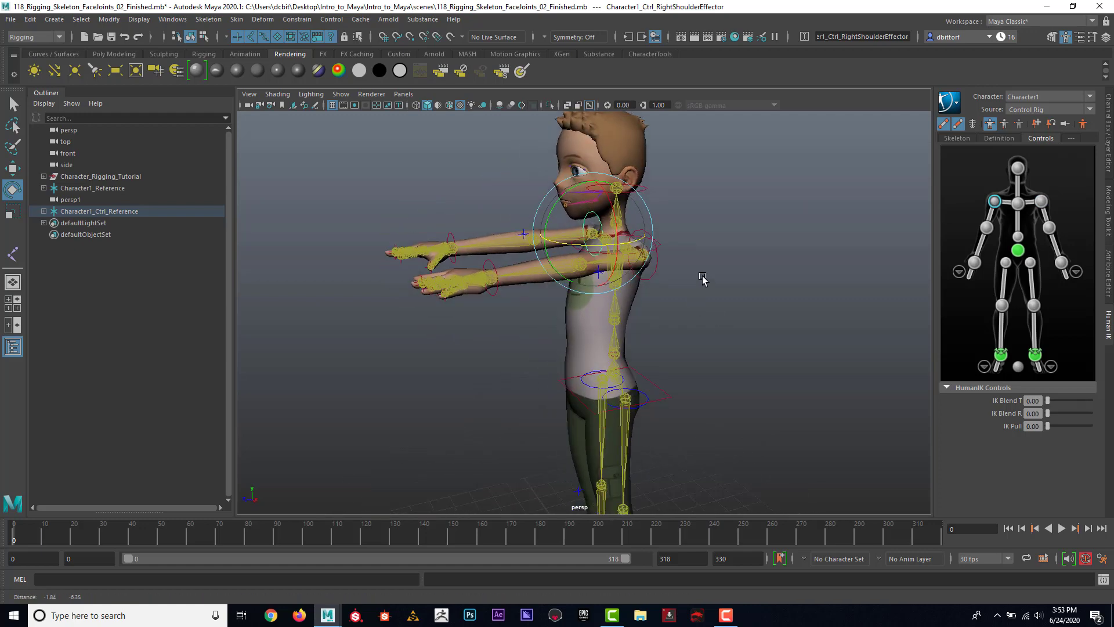
pyautogui.keyDown('alt'); pyautogui.moveTo(704, 281); pyautogui.dragTo(666, 266, button='right'); pyautogui.keyUp('alt')
pyautogui.keyDown('alt'); pyautogui.moveTo(667, 267); pyautogui.dragTo(659, 268); pyautogui.keyUp('alt')
pyautogui.keyDown('alt'); pyautogui.moveTo(678, 323); pyautogui.dragTo(677, 285, button='middle'); pyautogui.keyUp('alt')
pyautogui.keyDown('alt'); pyautogui.moveTo(678, 285); pyautogui.dragTo(656, 290, button='right'); pyautogui.keyUp('alt')
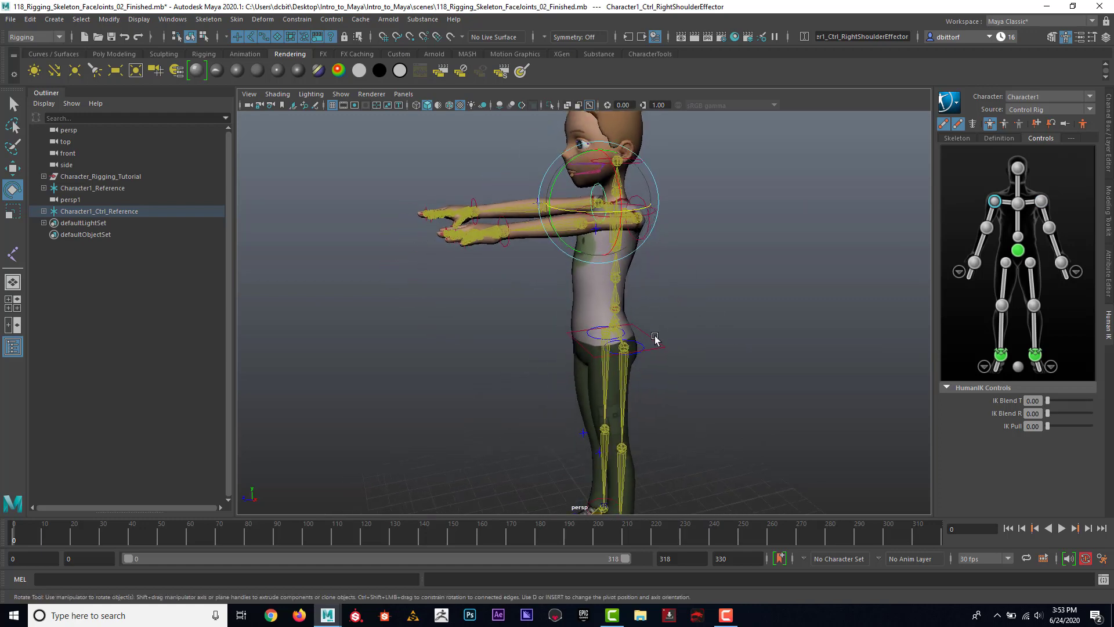
pyautogui.click(656, 339)
pyautogui.keyDown('alt'); pyautogui.moveTo(721, 353); pyautogui.dragTo(699, 328, button='right'); pyautogui.keyUp('alt')
pyautogui.keyDown('alt'); pyautogui.moveTo(698, 328); pyautogui.dragTo(696, 321); pyautogui.keyUp('alt')
pyautogui.click(12, 169)
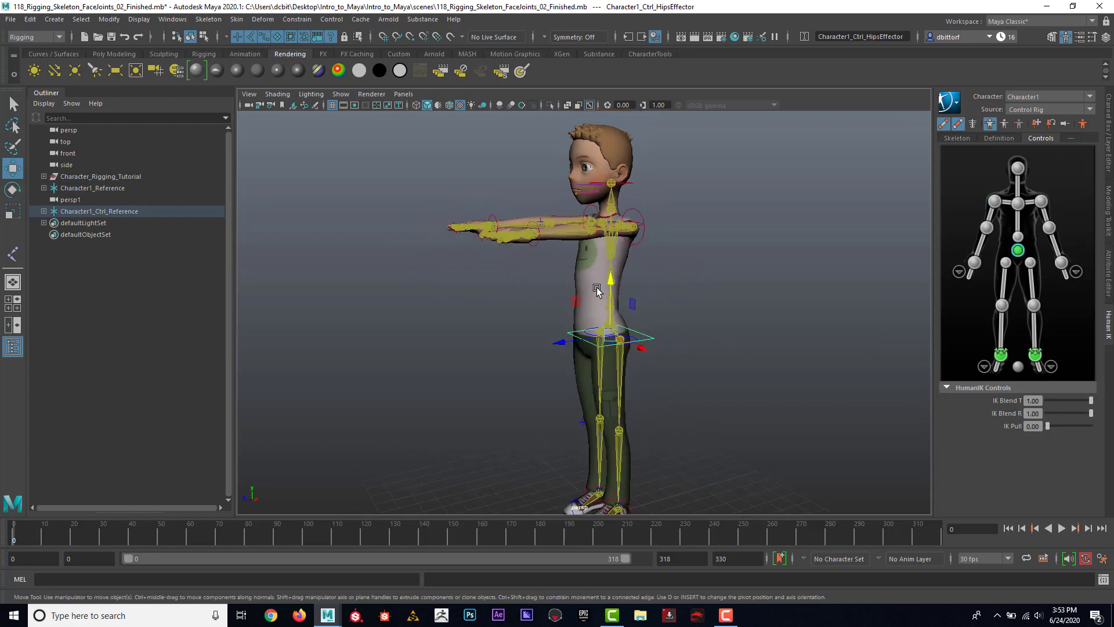
pyautogui.moveTo(612, 287); pyautogui.dragTo(612, 348)
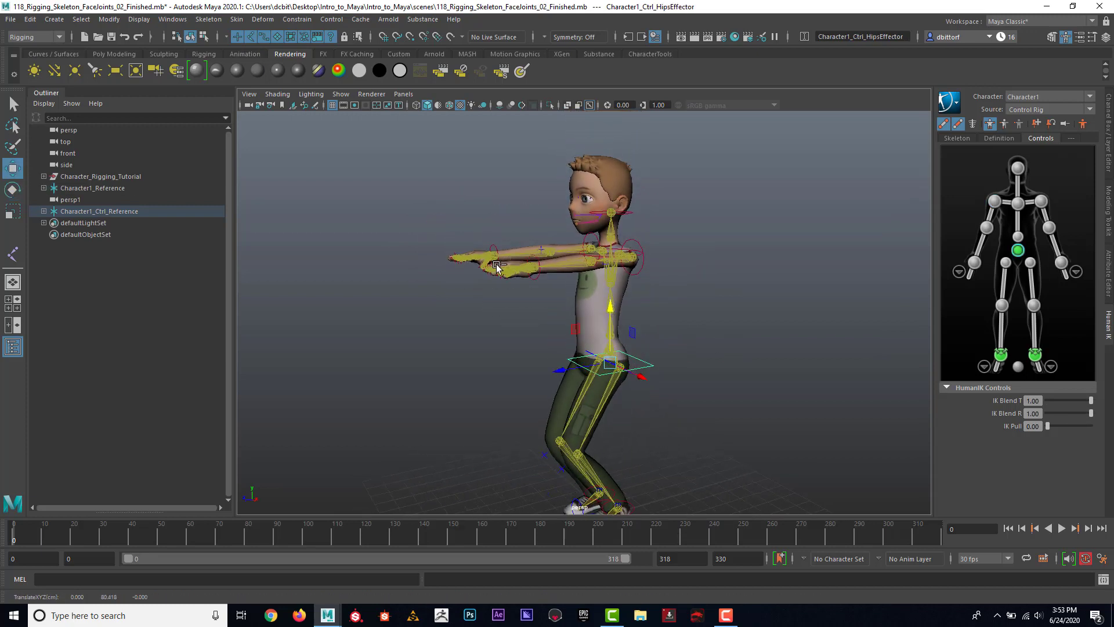
pyautogui.hotkey('ctrl', 'z')
# Pin both the translation and rotation of the right and left wrist effectors
pyautogui.keyDown('alt'); pyautogui.moveTo(676, 277); pyautogui.dragTo(714, 301); pyautogui.keyUp('alt')
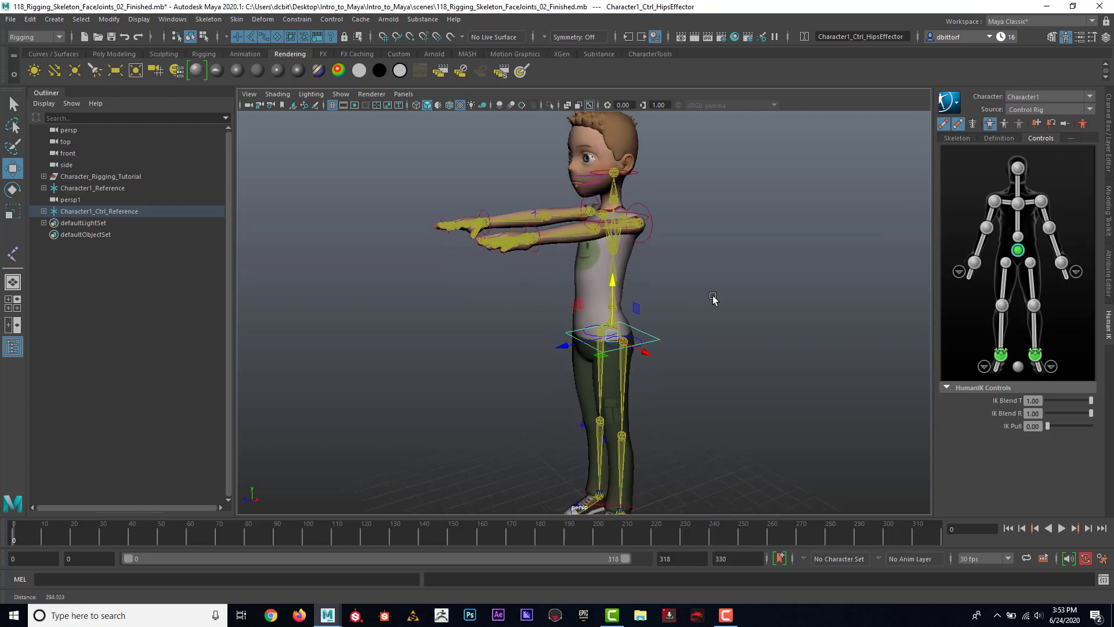
pyautogui.keyDown('alt'); pyautogui.moveTo(640, 257); pyautogui.dragTo(639, 281, button='middle'); pyautogui.keyUp('alt')
pyautogui.keyDown('alt'); pyautogui.moveTo(639, 281); pyautogui.dragTo(678, 294, button='right'); pyautogui.keyUp('alt')
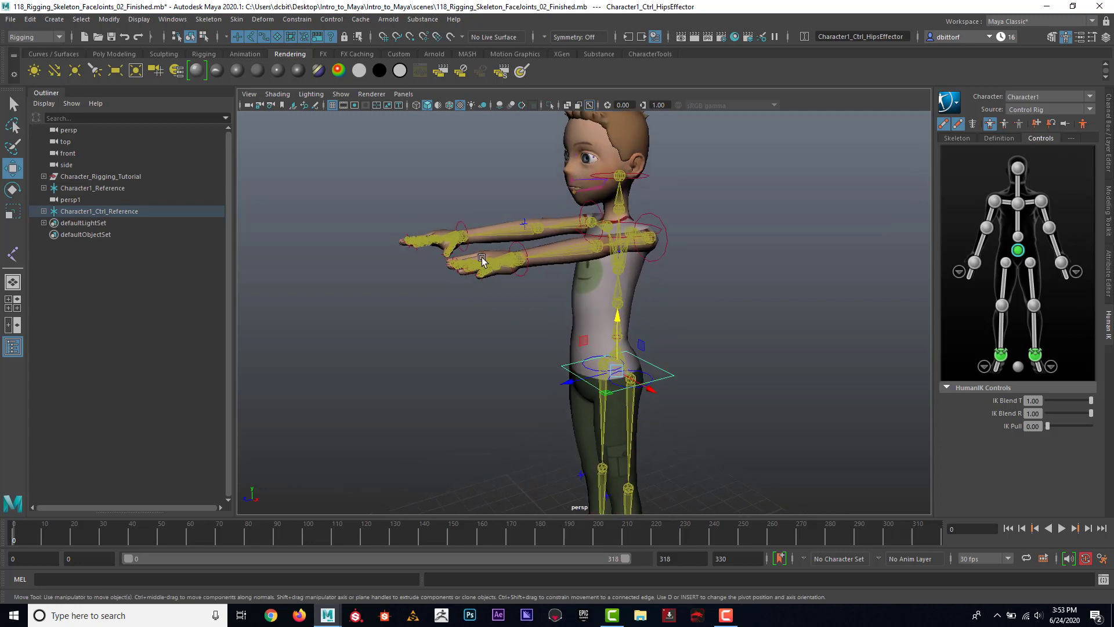
pyautogui.click(975, 263)
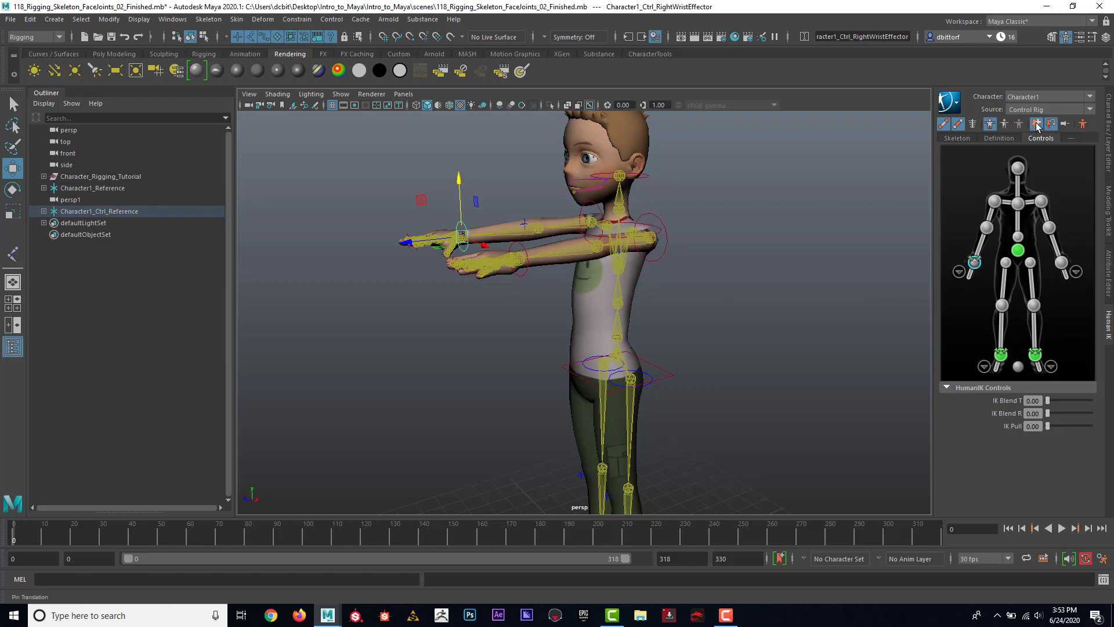
pyautogui.click(1062, 263)
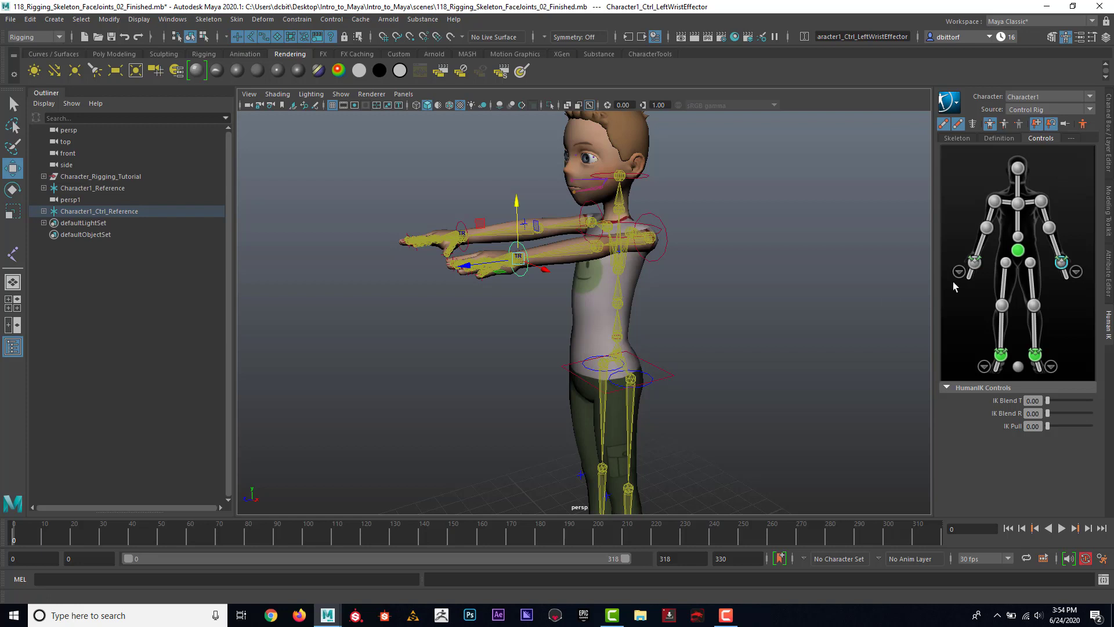
# Move the hips effector down, back up and forward to test the pinned wrists, and undo the last move
pyautogui.click(674, 378)
pyautogui.moveTo(617, 319); pyautogui.dragTo(704, 370)
pyautogui.scroll(-2, 704, 370)
pyautogui.keyDown('alt'); pyautogui.moveTo(638, 355); pyautogui.dragTo(572, 335); pyautogui.keyUp('alt')
pyautogui.keyDown('alt'); pyautogui.moveTo(600, 329); pyautogui.dragTo(603, 279, button='middle'); pyautogui.keyUp('alt')
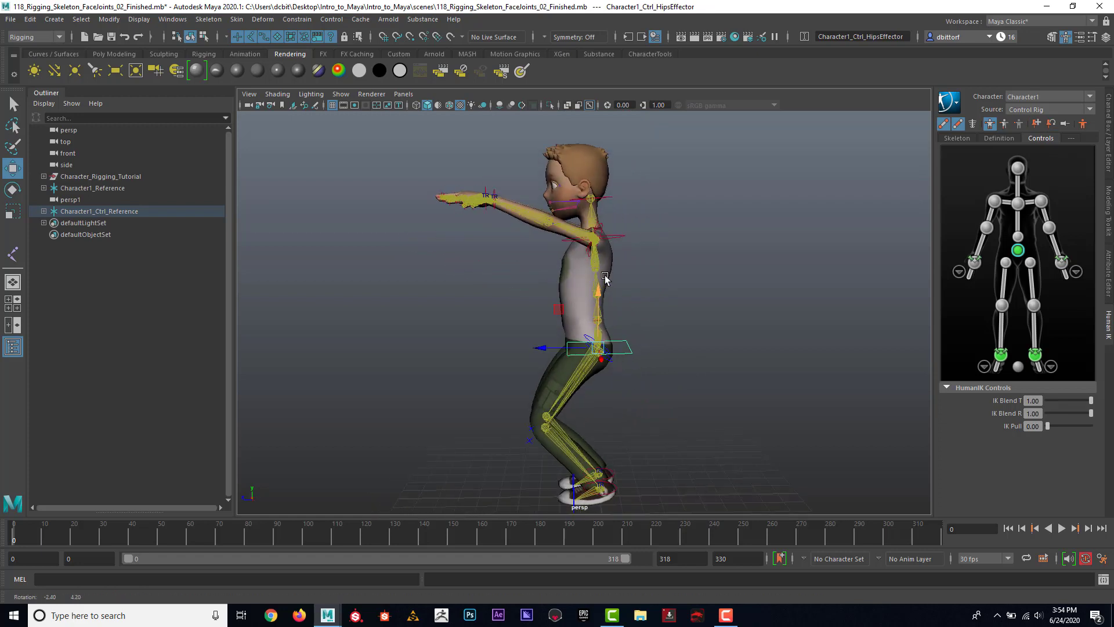
pyautogui.moveTo(602, 348); pyautogui.dragTo(628, 359)
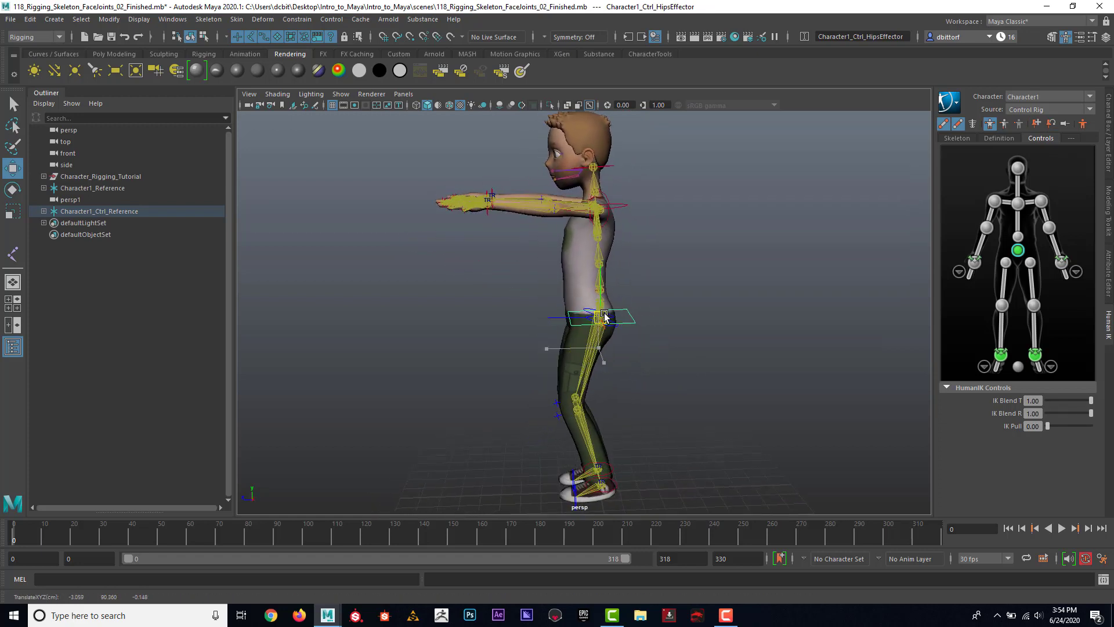
pyautogui.moveTo(575, 315); pyautogui.dragTo(562, 315)
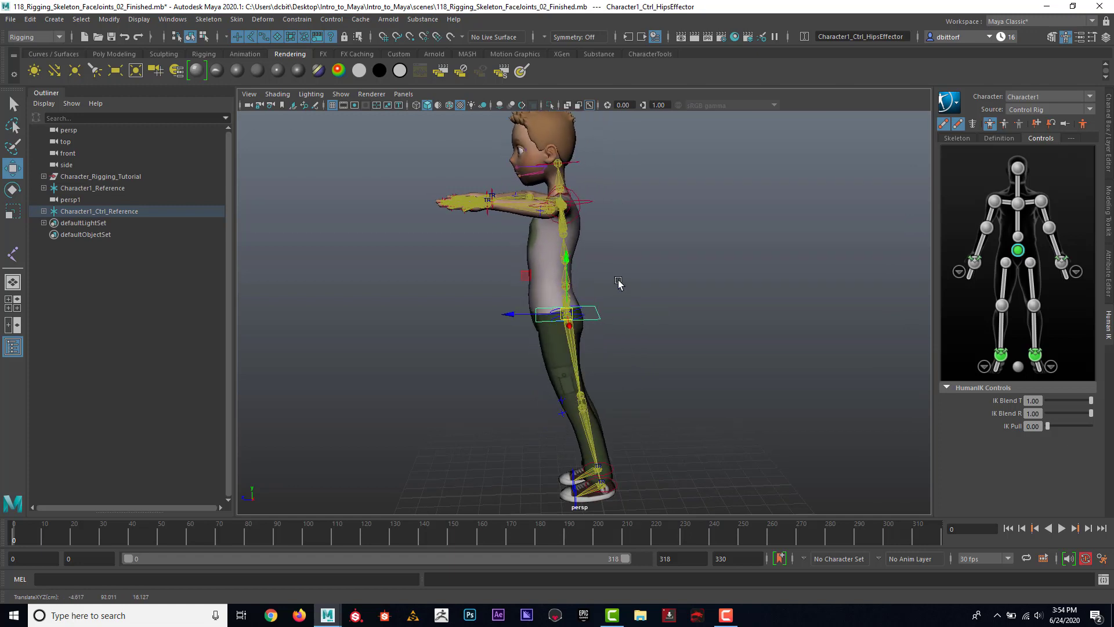
pyautogui.hotkey('ctrl', 'z')
# Remove the translation and rotation pins from the right and left wrist effectors
pyautogui.keyDown('alt'); pyautogui.moveTo(619, 281); pyautogui.dragTo(706, 311); pyautogui.keyUp('alt')
pyautogui.keyDown('alt'); pyautogui.moveTo(706, 311); pyautogui.dragTo(781, 311, button='right'); pyautogui.keyUp('alt')
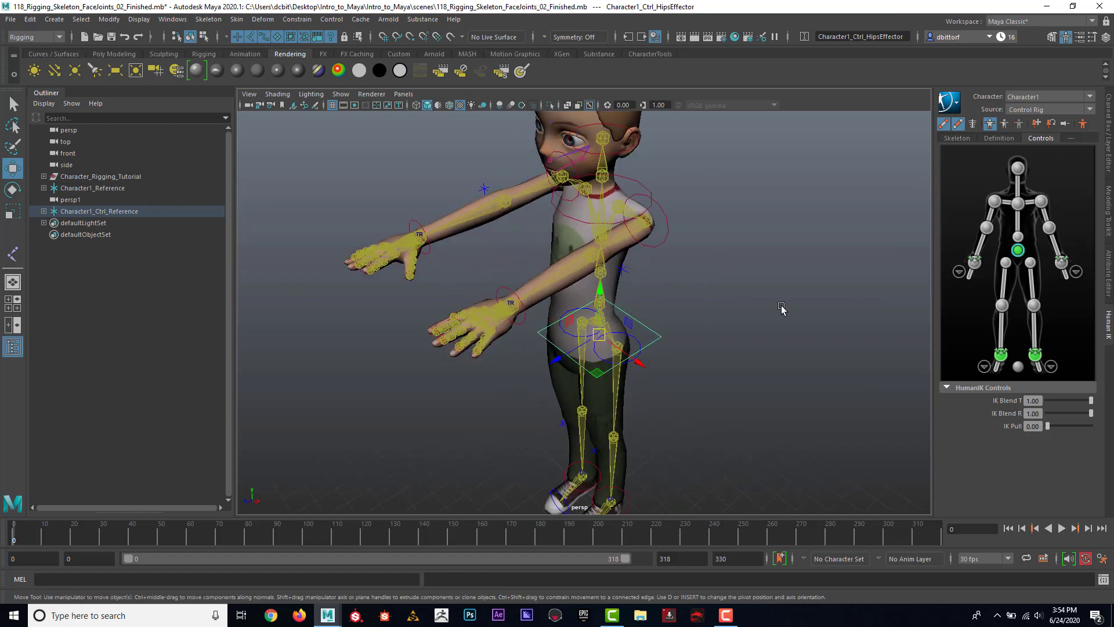
pyautogui.keyDown('alt'); pyautogui.moveTo(781, 311); pyautogui.dragTo(738, 268); pyautogui.keyUp('alt')
pyautogui.keyDown('alt'); pyautogui.moveTo(738, 268); pyautogui.dragTo(744, 305, button='middle'); pyautogui.keyUp('alt')
pyautogui.keyDown('alt'); pyautogui.moveTo(744, 305); pyautogui.dragTo(741, 325); pyautogui.keyUp('alt')
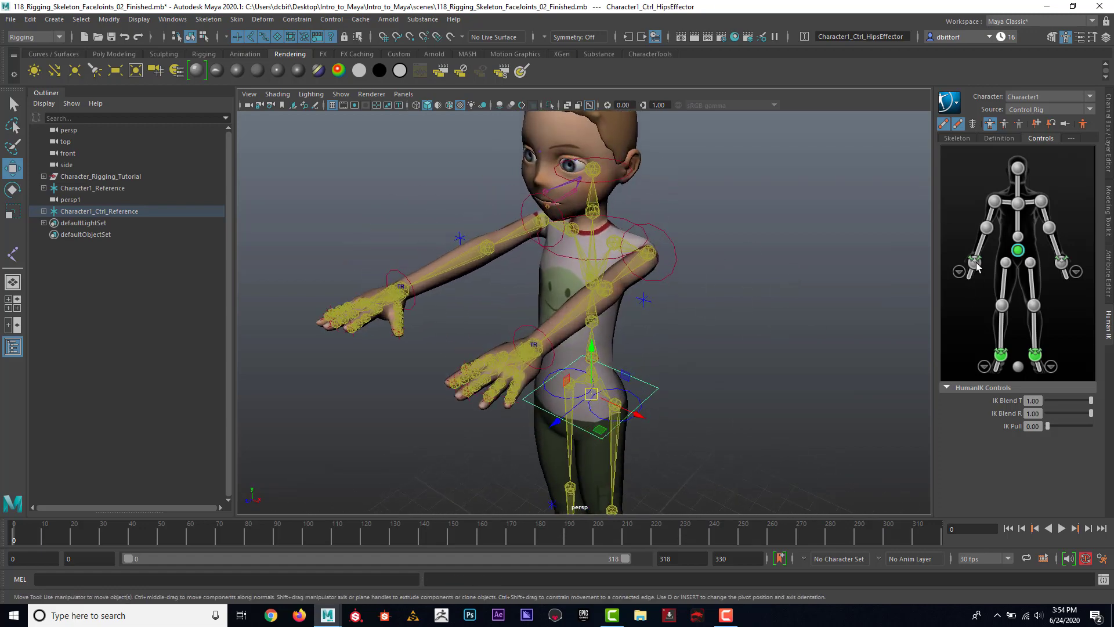
pyautogui.click(1039, 124)
pyautogui.click(1051, 124)
pyautogui.click(1061, 262)
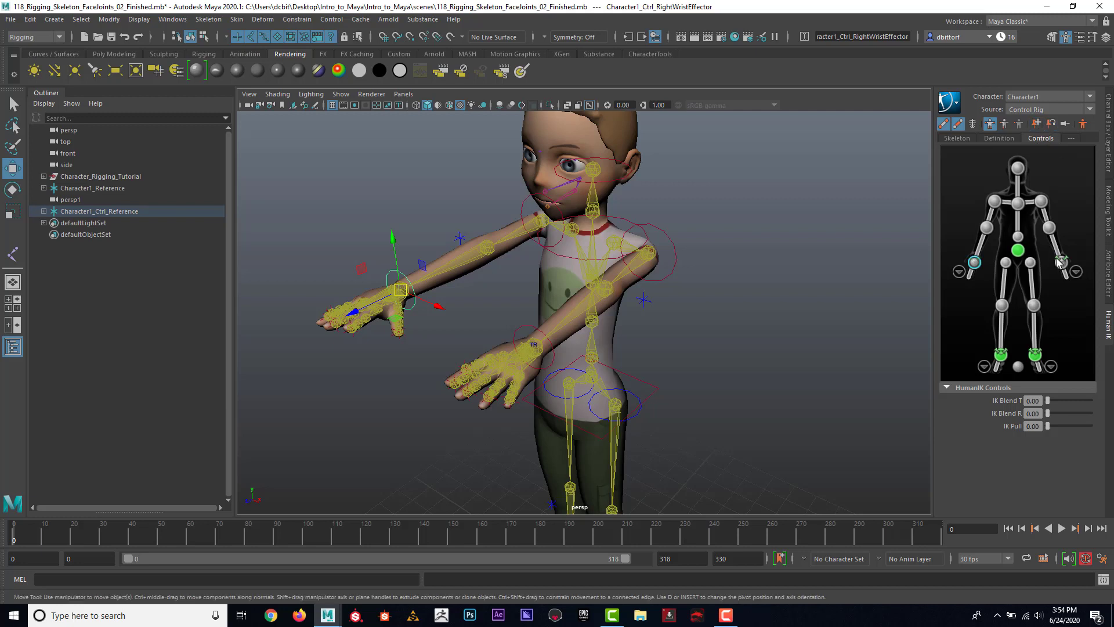
pyautogui.click(1049, 126)
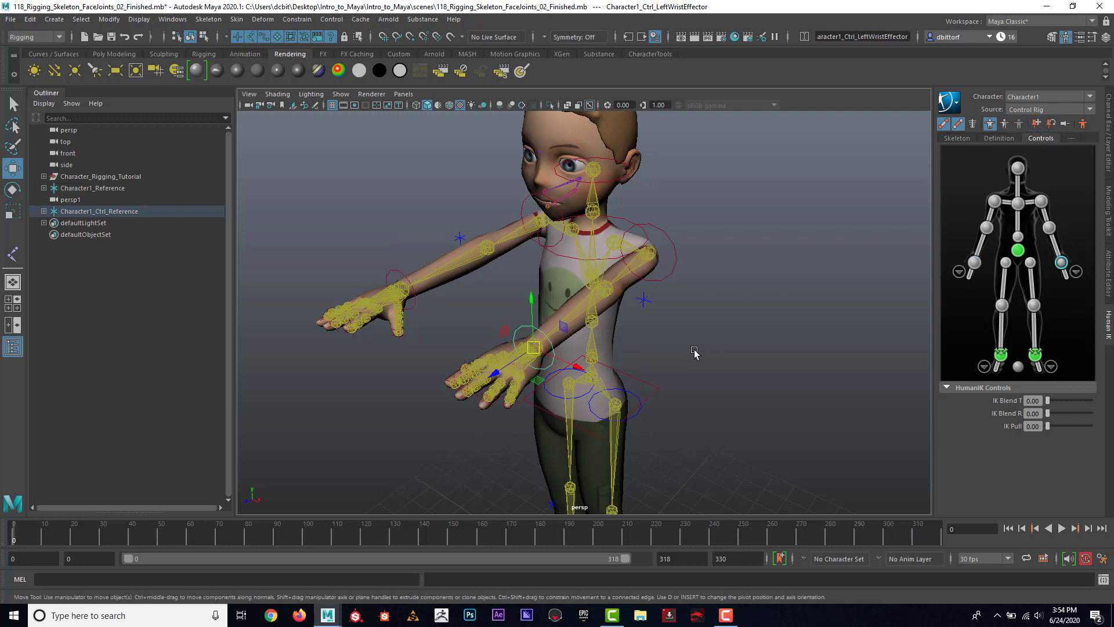
# Reset the whole character to its stance pose
pyautogui.click(1082, 124)
pyautogui.keyDown('alt'); pyautogui.moveTo(741, 370); pyautogui.dragTo(671, 297); pyautogui.keyUp('alt')
pyautogui.scroll(-2, 710, 359)
pyautogui.scroll(-2, 671, 297)
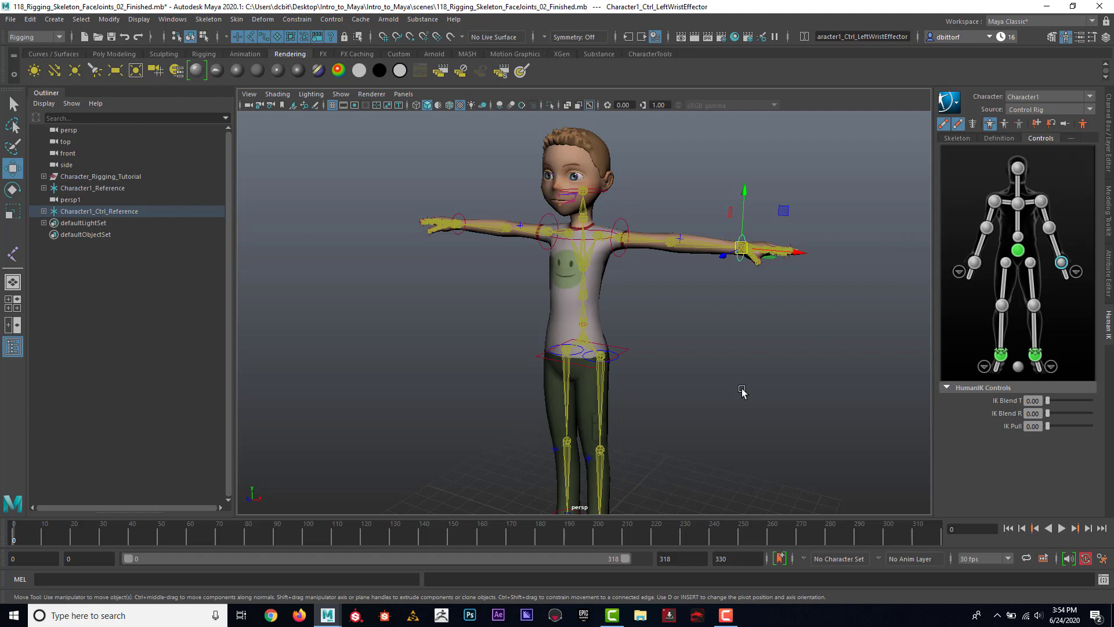
# Switch the Human IK mode from Full Body to Selection
pyautogui.scroll(-4, 717, 366)
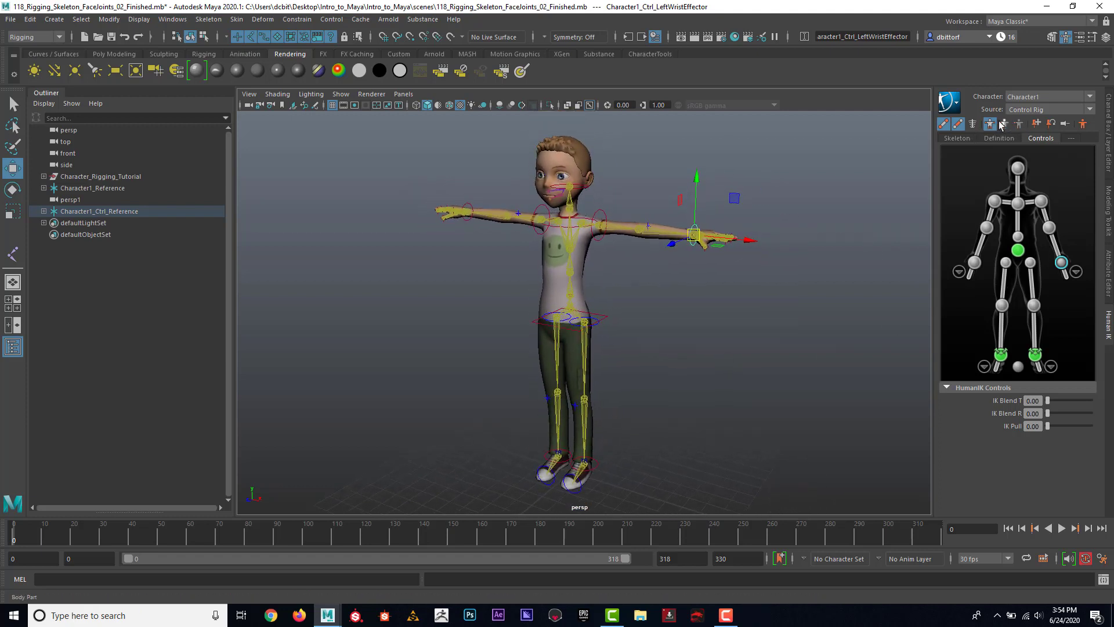
pyautogui.click(1020, 124)
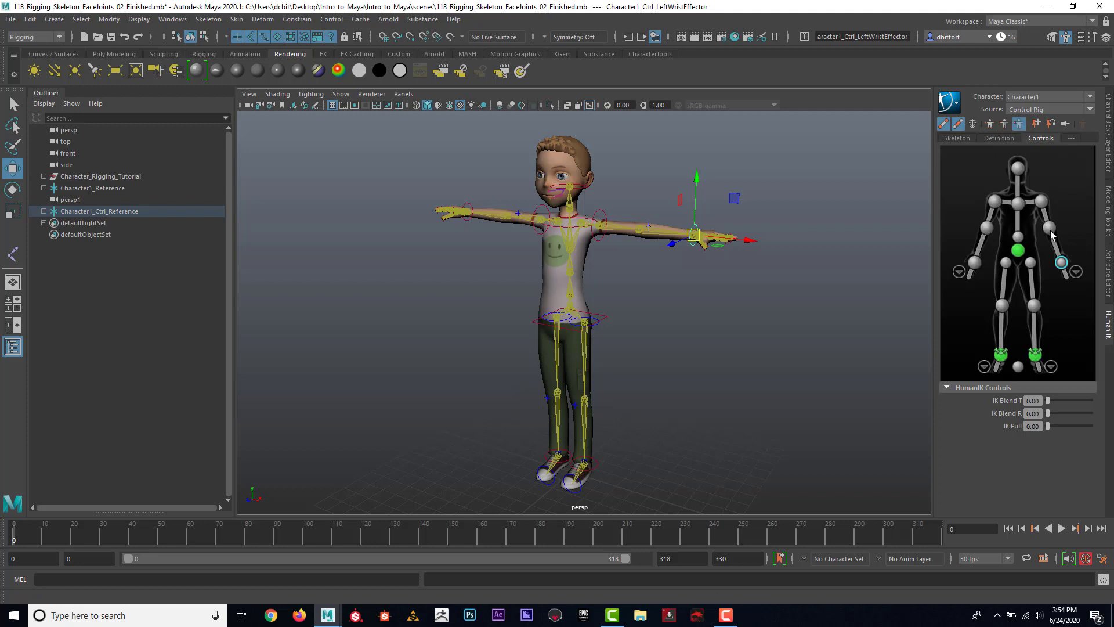
# Select the left elbow, left shoulder and left wrist effectors one after another
pyautogui.click(1049, 228)
pyautogui.click(1042, 202)
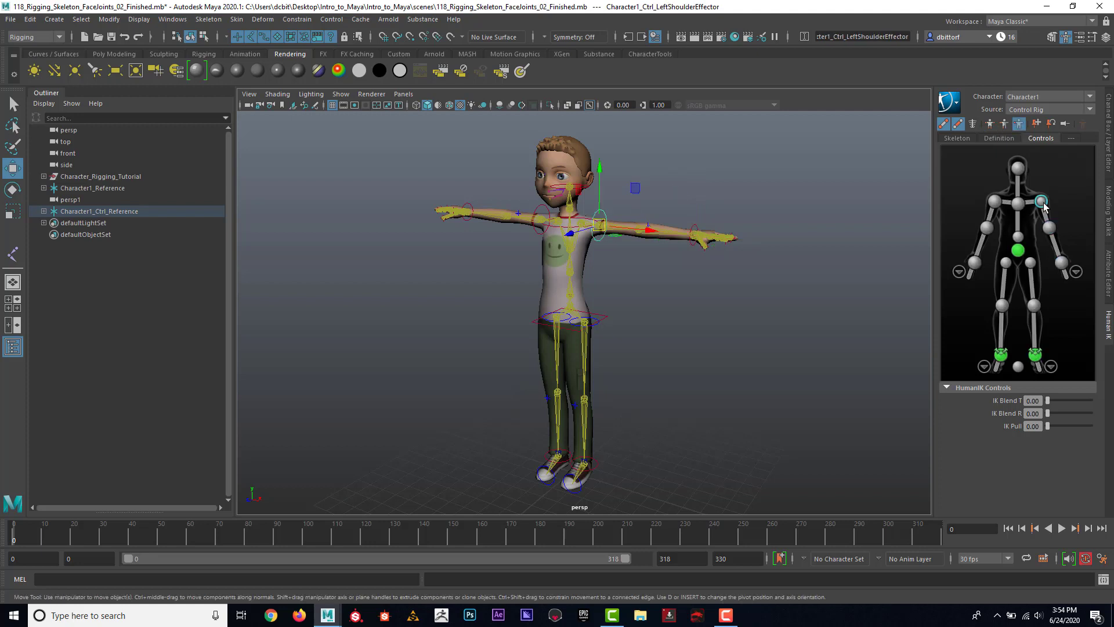
pyautogui.click(1060, 263)
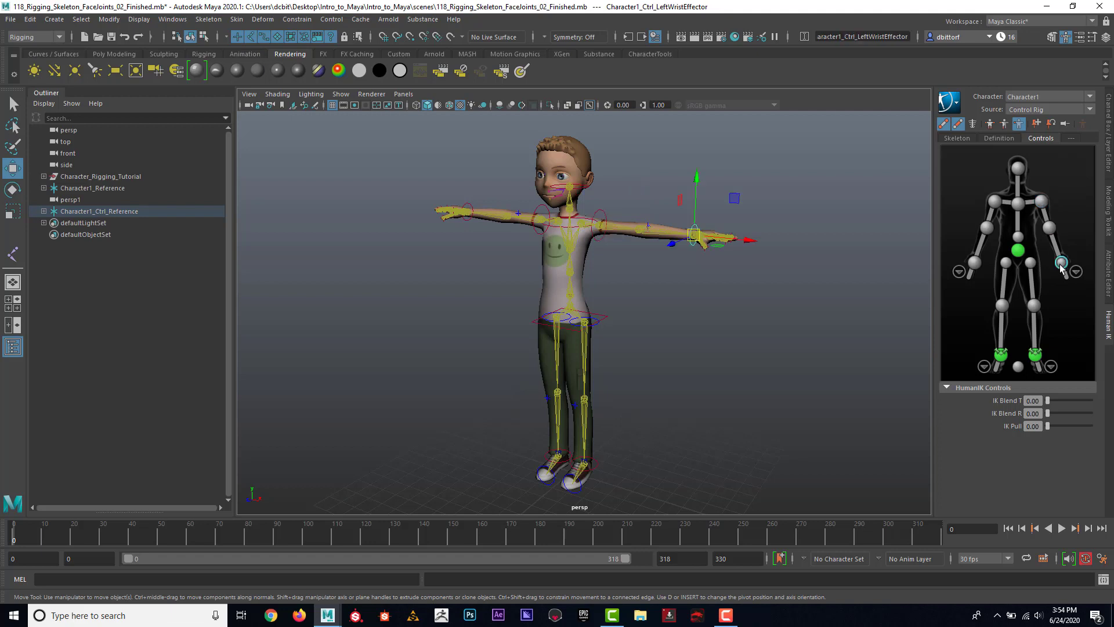
# Switch the HumanIK mode to Body Part, then to Full Body with the left ankle effector selected
pyautogui.click(1005, 125)
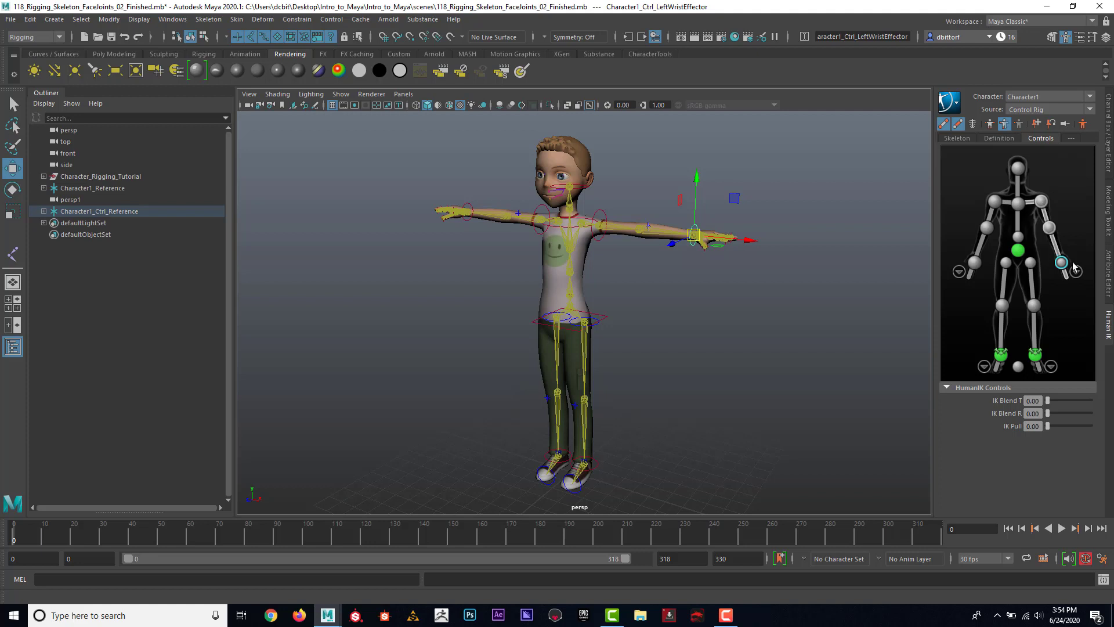
pyautogui.click(596, 463)
pyautogui.click(990, 125)
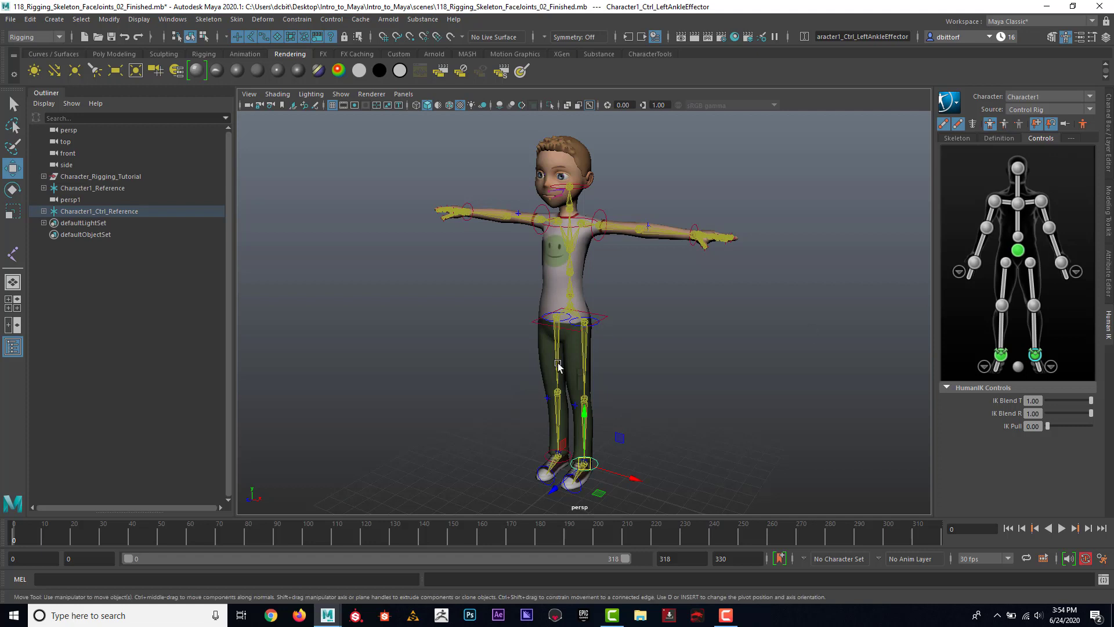
# In Body Part mode, try moving the left wrist effector down toward the hip, and undo the moves
pyautogui.click(1003, 124)
pyautogui.click(974, 264)
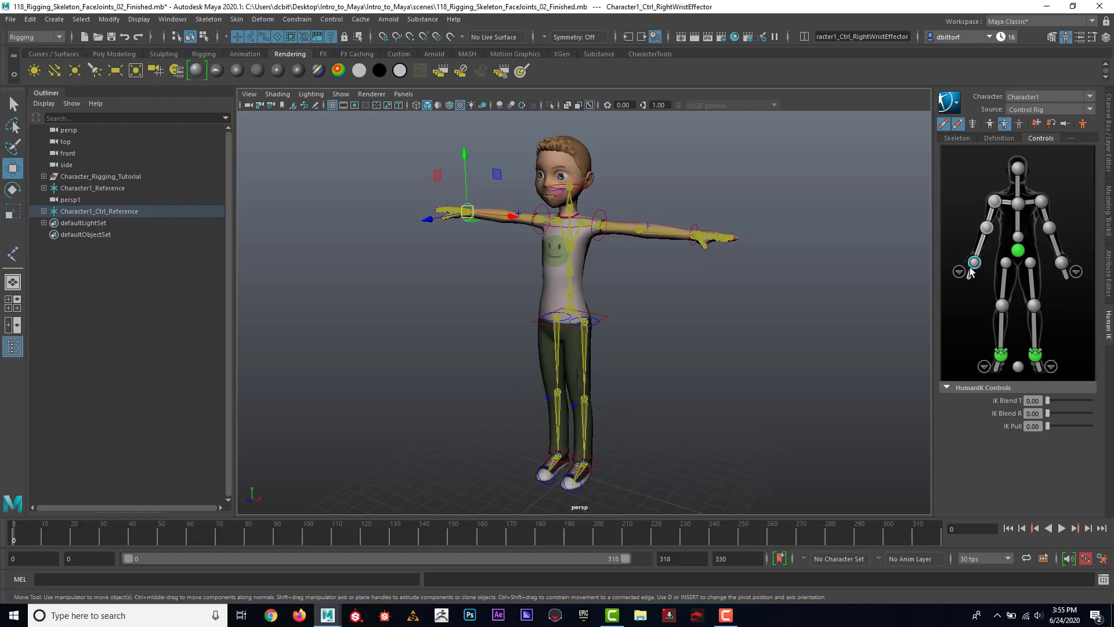
pyautogui.click(1061, 264)
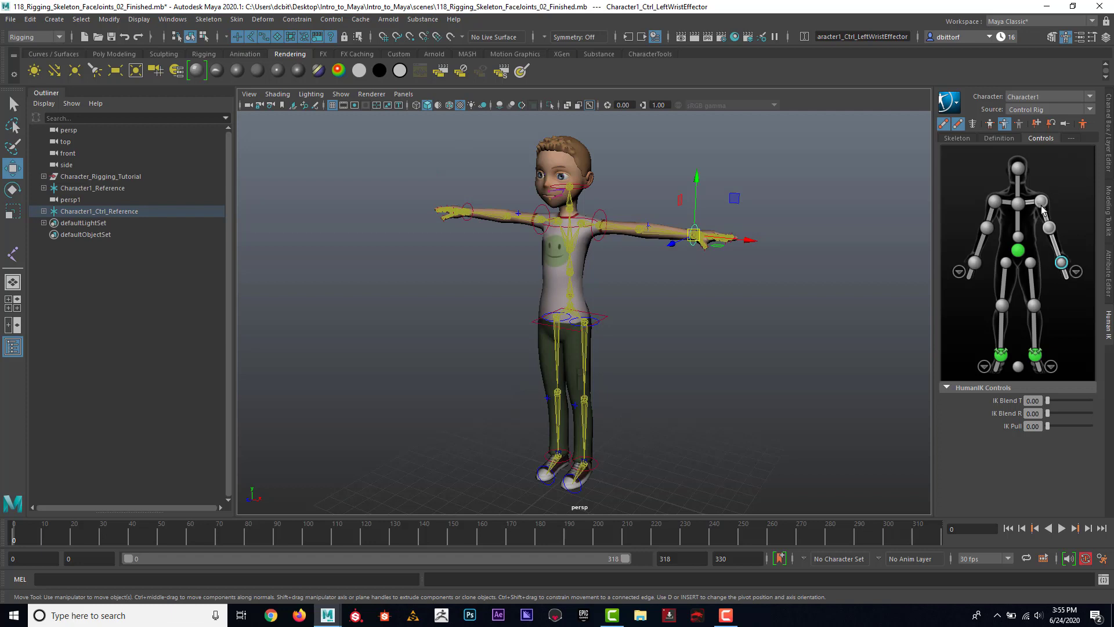
pyautogui.moveTo(672, 246); pyautogui.dragTo(750, 281)
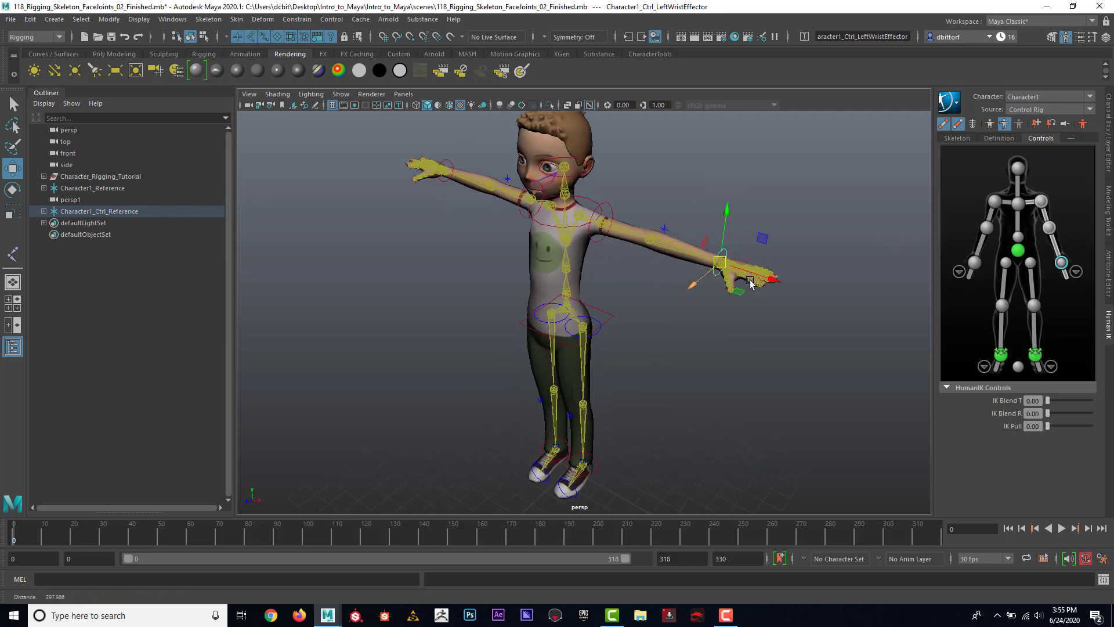
pyautogui.keyDown('alt'); pyautogui.moveTo(749, 281); pyautogui.dragTo(699, 291, button='middle'); pyautogui.keyUp('alt')
pyautogui.scroll(4, 698, 291)
pyautogui.moveTo(707, 286); pyautogui.dragTo(575, 347)
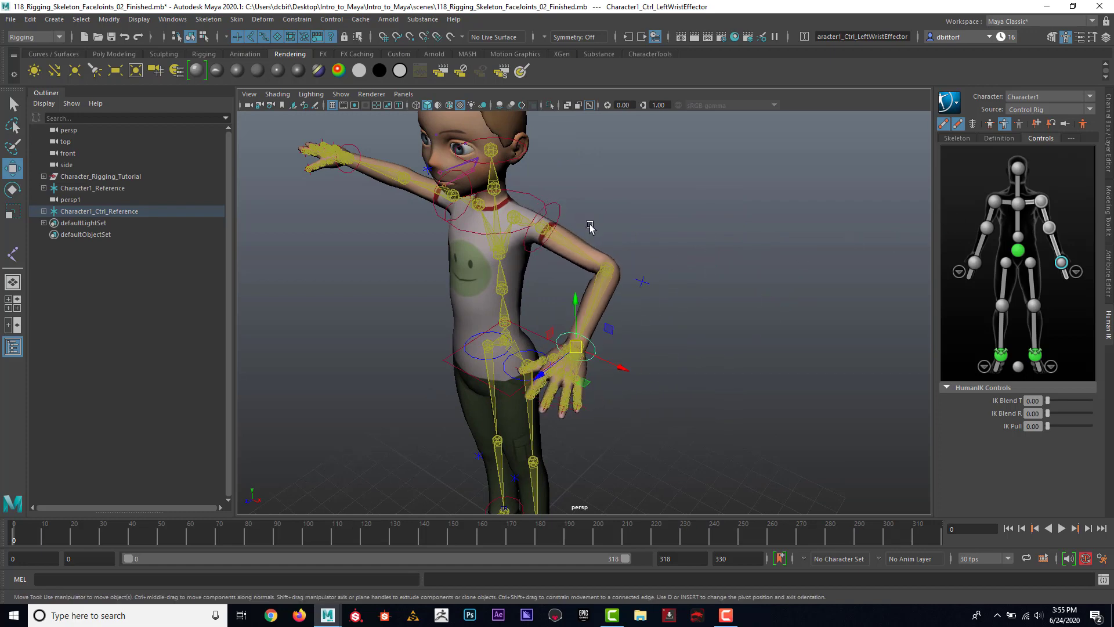
pyautogui.hotkey('ctrl', 'z')
pyautogui.hotkey('ctrl', 'z')
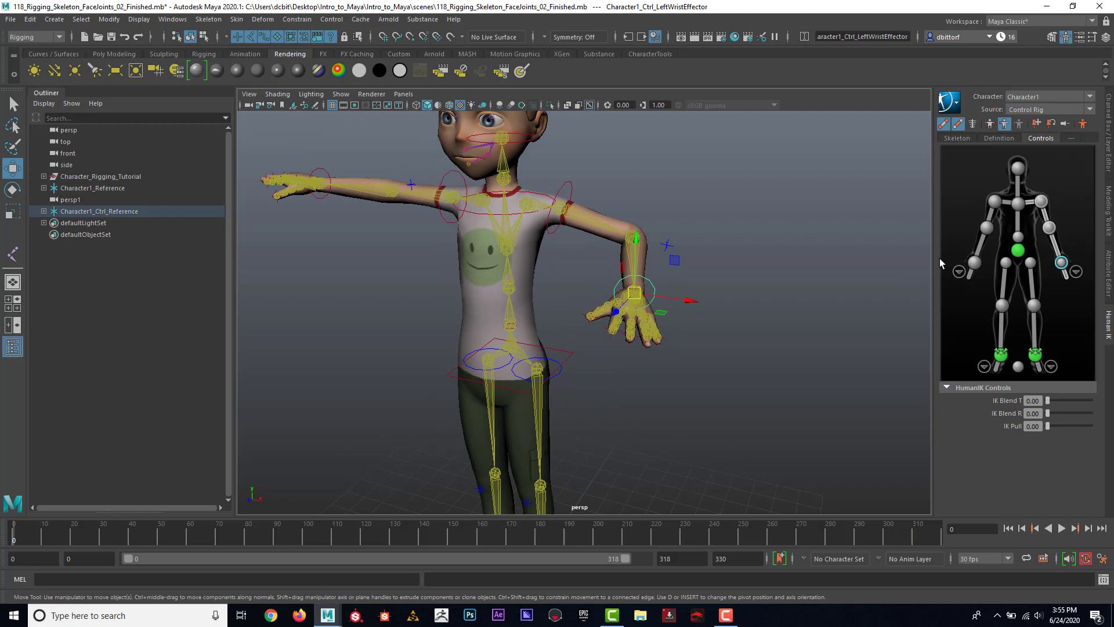
pyautogui.hotkey('ctrl', 'z')
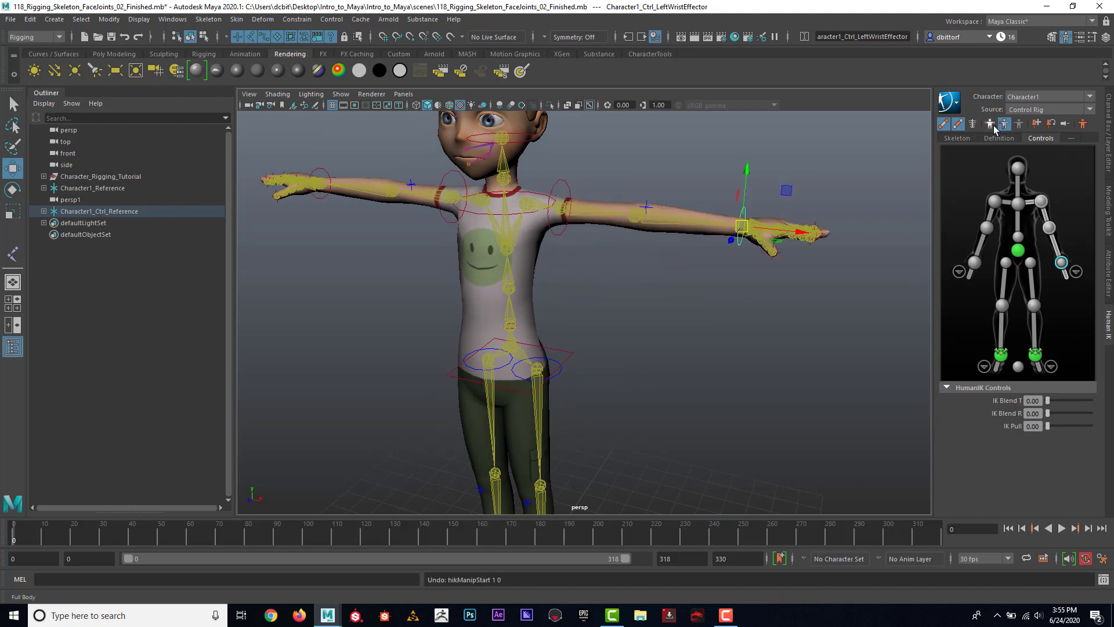
# In Full Body mode, try moving the left wrist effector down beside the hip, and undo the move
pyautogui.click(990, 125)
pyautogui.moveTo(742, 226); pyautogui.dragTo(667, 335)
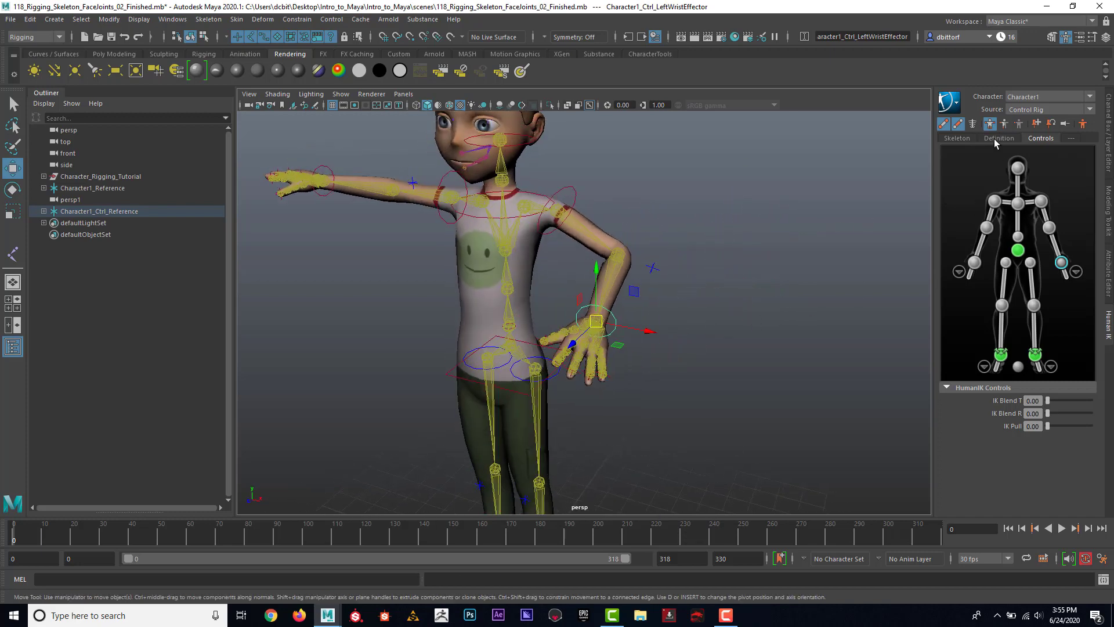
pyautogui.scroll(-6, 616, 275)
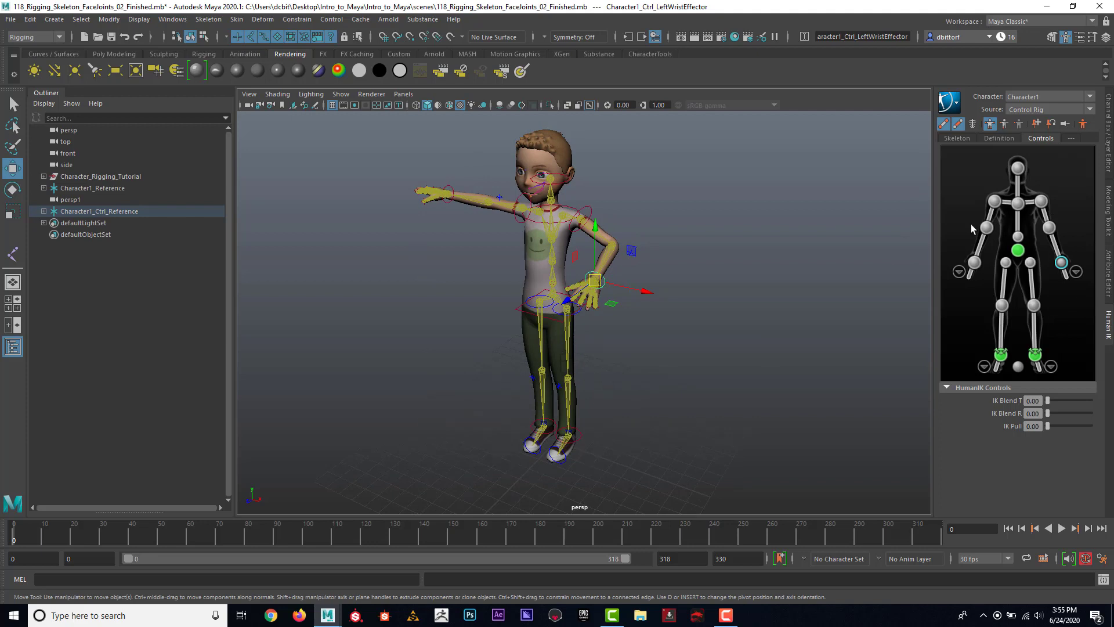
pyautogui.hotkey('ctrl', 'z')
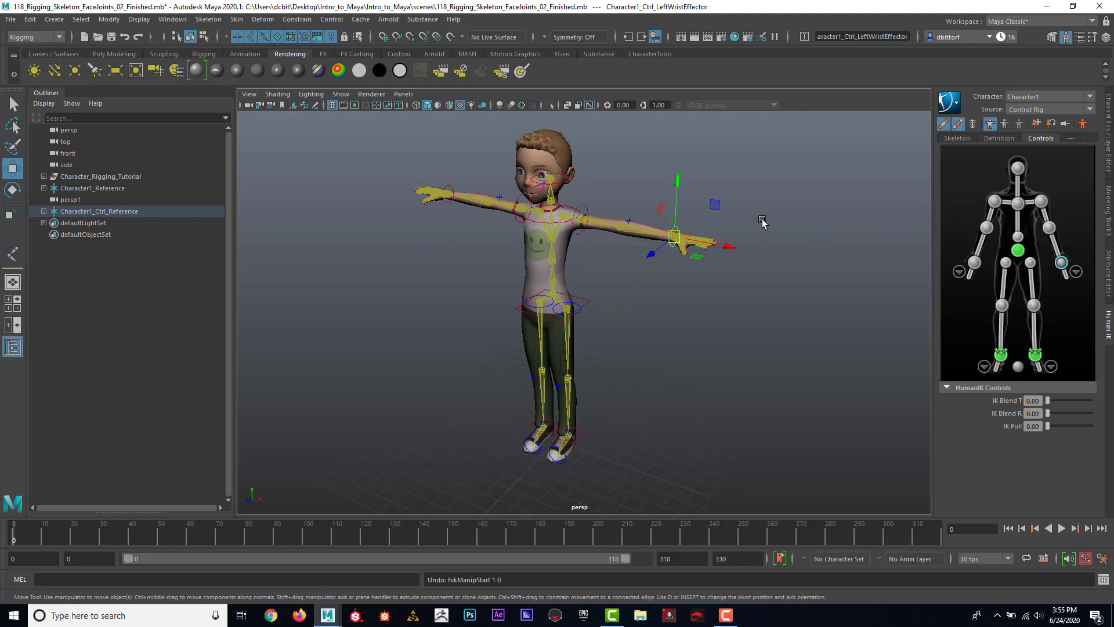
# Switch the HumanIK mode from Full Body through Body Part to Selection
pyautogui.click(1004, 124)
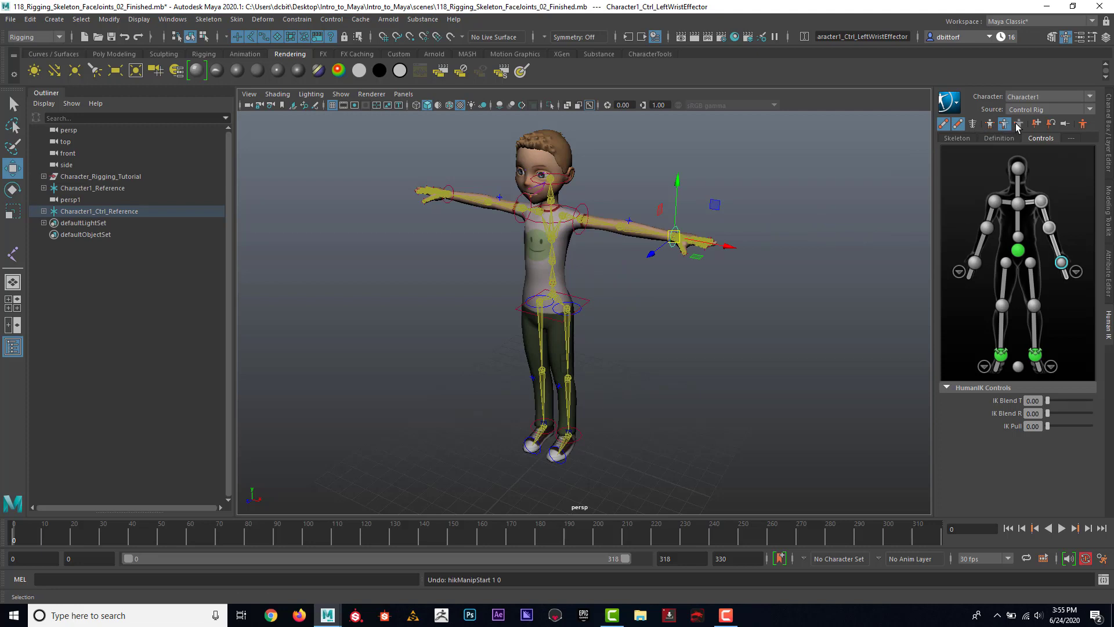
pyautogui.click(1019, 124)
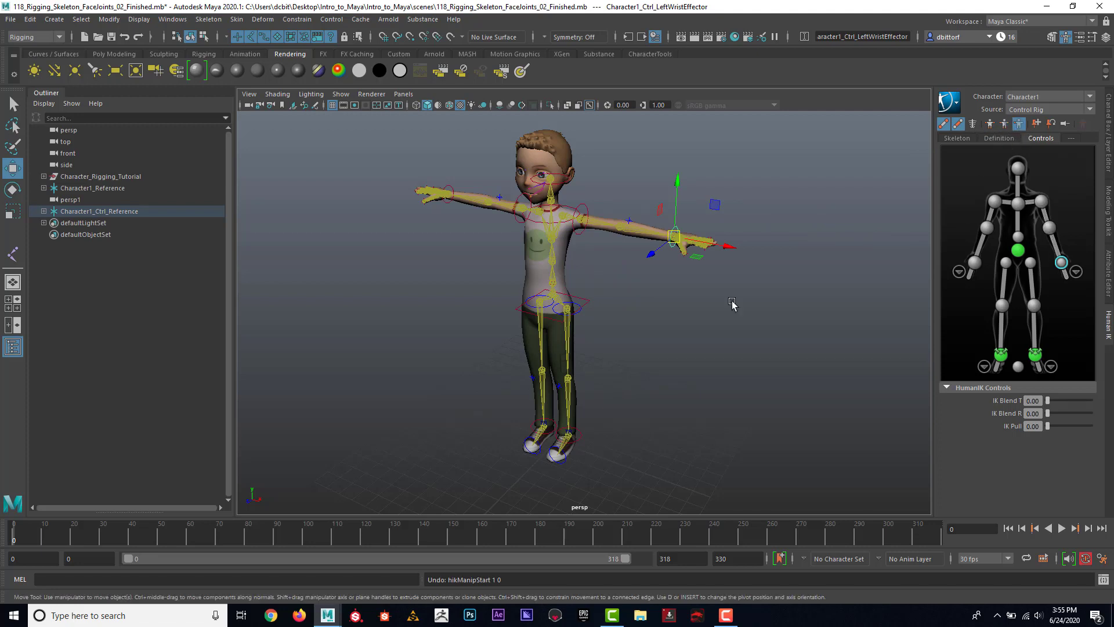
# Open the detailed finger controls of the left hand and select its index finger effector
pyautogui.keyDown('alt'); pyautogui.moveTo(676, 333); pyautogui.dragTo(632, 388, button='middle'); pyautogui.keyUp('alt')
pyautogui.keyDown('alt'); pyautogui.moveTo(631, 388); pyautogui.dragTo(678, 363, button='right'); pyautogui.keyUp('alt')
pyautogui.click(650, 286)
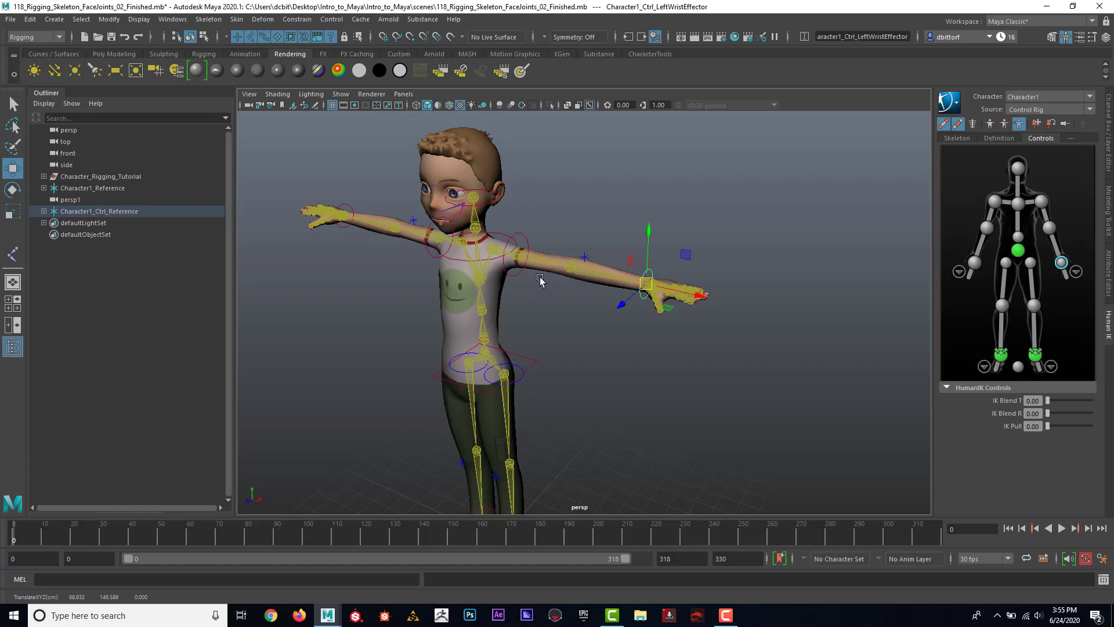
pyautogui.keyDown('alt'); pyautogui.moveTo(555, 334); pyautogui.dragTo(682, 349, button='right'); pyautogui.keyUp('alt')
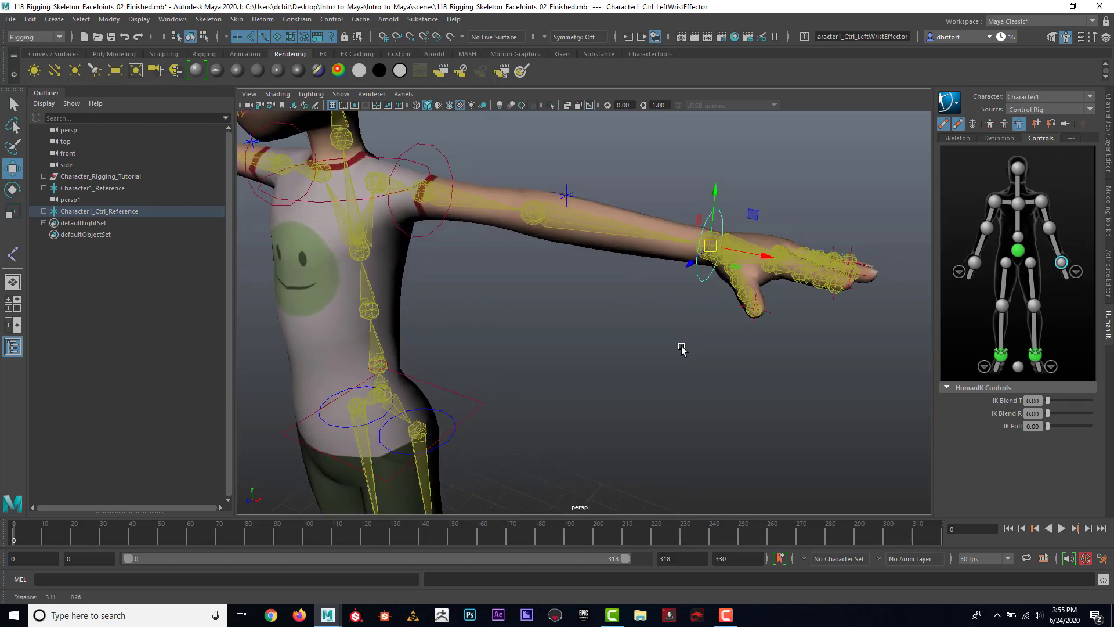
pyautogui.keyDown('alt'); pyautogui.moveTo(682, 350); pyautogui.dragTo(490, 372, button='middle'); pyautogui.keyUp('alt')
pyautogui.keyDown('alt'); pyautogui.moveTo(490, 373); pyautogui.dragTo(709, 375, button='right'); pyautogui.keyUp('alt')
pyautogui.keyDown('alt'); pyautogui.moveTo(709, 375); pyautogui.dragTo(697, 385, button='middle'); pyautogui.keyUp('alt')
pyautogui.keyDown('alt'); pyautogui.moveTo(697, 386); pyautogui.dragTo(731, 366, button='right'); pyautogui.keyUp('alt')
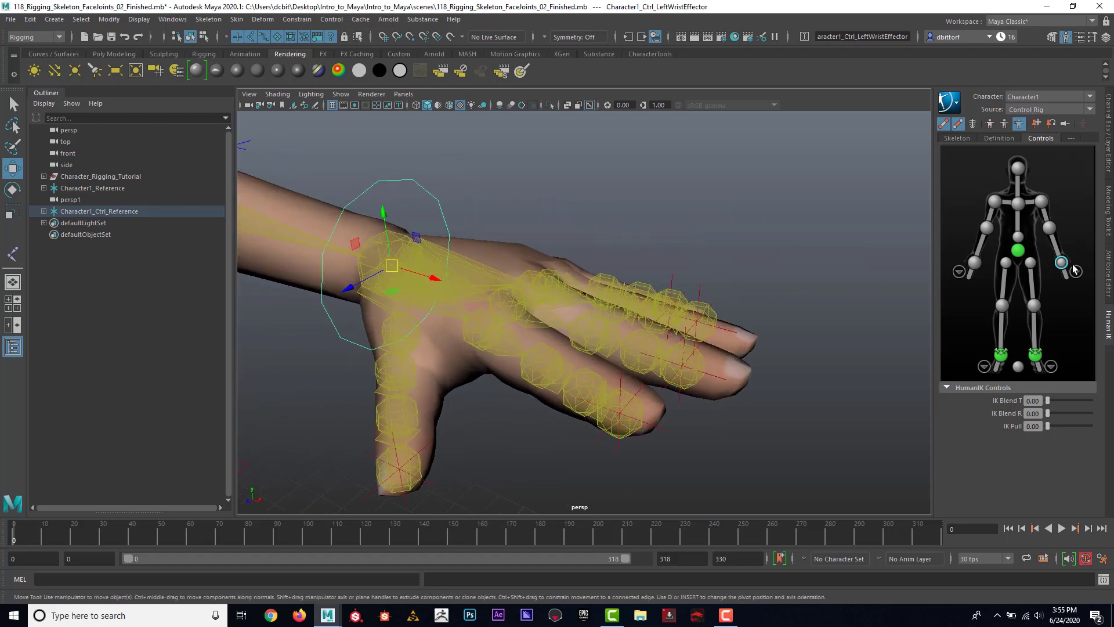
pyautogui.click(1076, 271)
pyautogui.click(1064, 209)
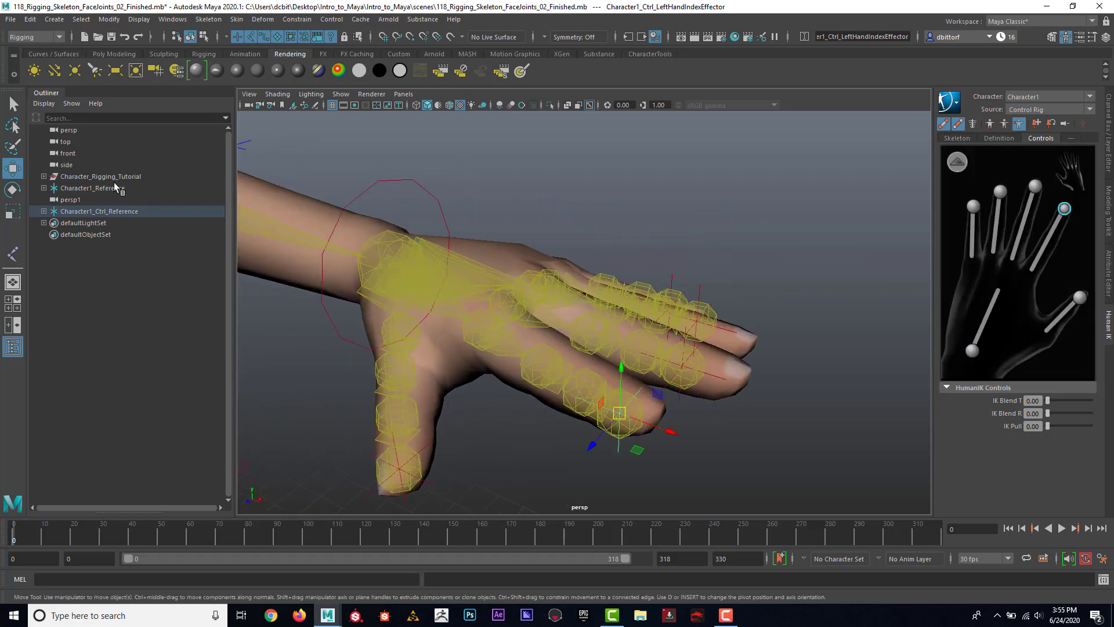
# Try moving the left index finger effector slightly downward, and undo the move
pyautogui.press('e')
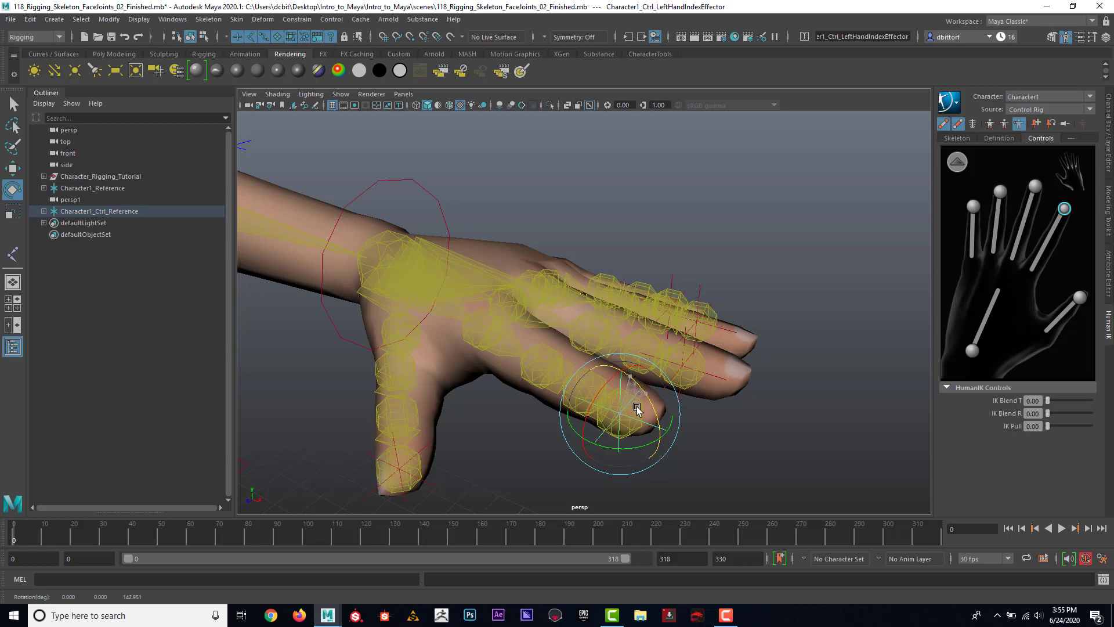
pyautogui.press('w')
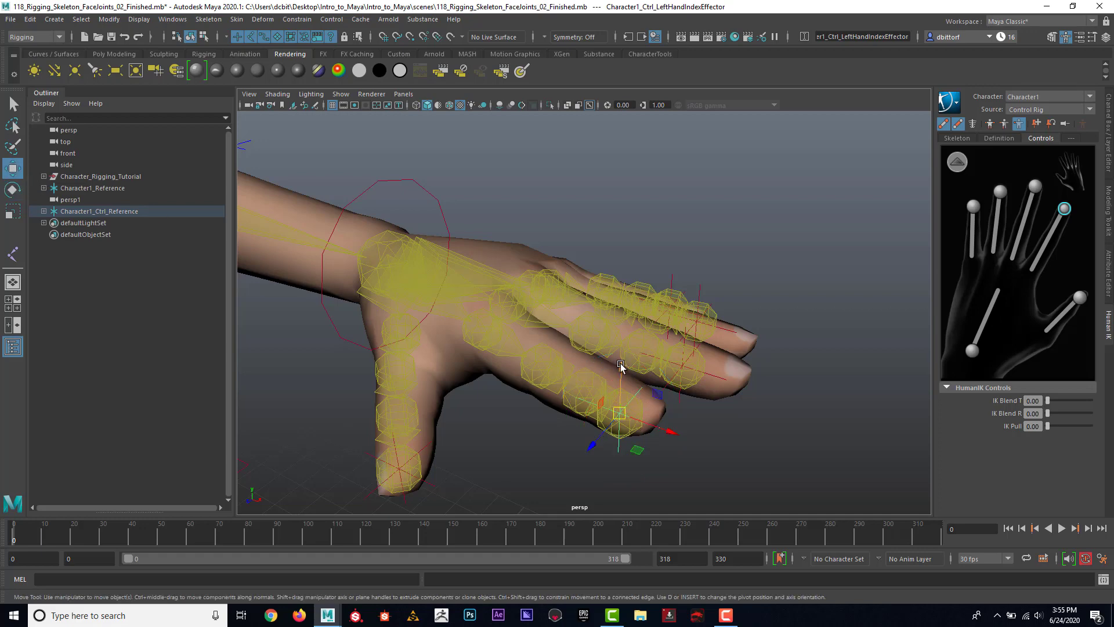
pyautogui.moveTo(620, 366); pyautogui.dragTo(620, 377)
pyautogui.hotkey('ctrl', 'z')
# Select the head effector and activate the Rotate tool on it
pyautogui.keyDown('alt'); pyautogui.moveTo(798, 313); pyautogui.dragTo(475, 301, button='right'); pyautogui.keyUp('alt')
pyautogui.keyDown('alt'); pyautogui.moveTo(475, 301); pyautogui.dragTo(611, 279, button='middle'); pyautogui.keyUp('alt')
pyautogui.keyDown('alt'); pyautogui.moveTo(611, 278); pyautogui.dragTo(691, 278, button='right'); pyautogui.keyUp('alt')
pyautogui.click(493, 168)
pyautogui.keyDown('alt'); pyautogui.moveTo(557, 211); pyautogui.dragTo(625, 279, button='middle'); pyautogui.keyUp('alt')
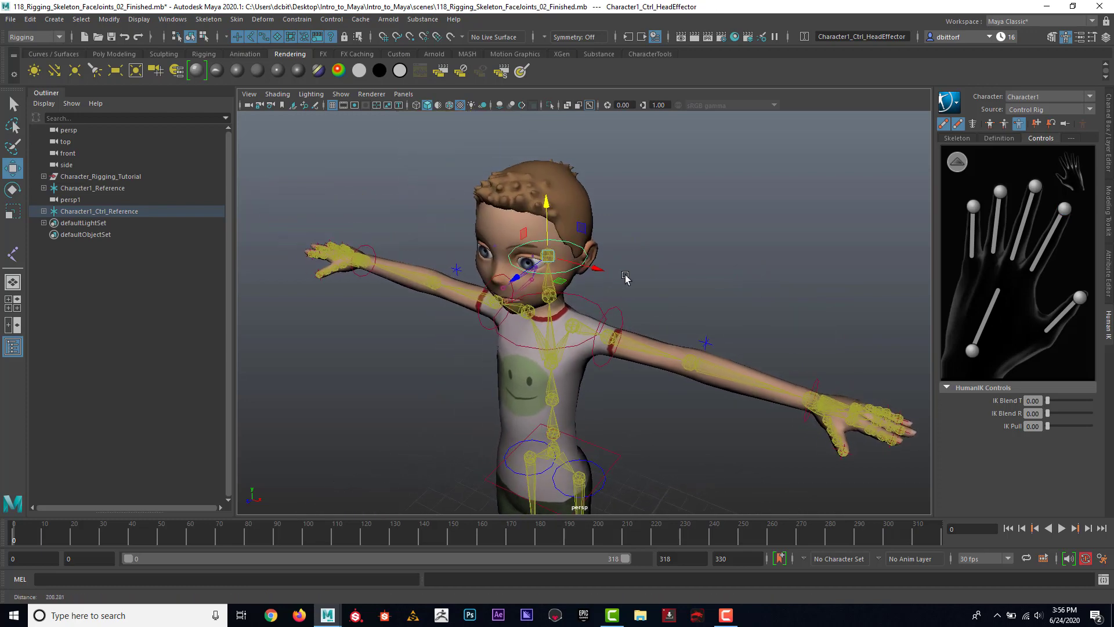
pyautogui.keyDown('alt'); pyautogui.moveTo(625, 279); pyautogui.dragTo(637, 279, button='right'); pyautogui.keyUp('alt')
pyautogui.press('e')
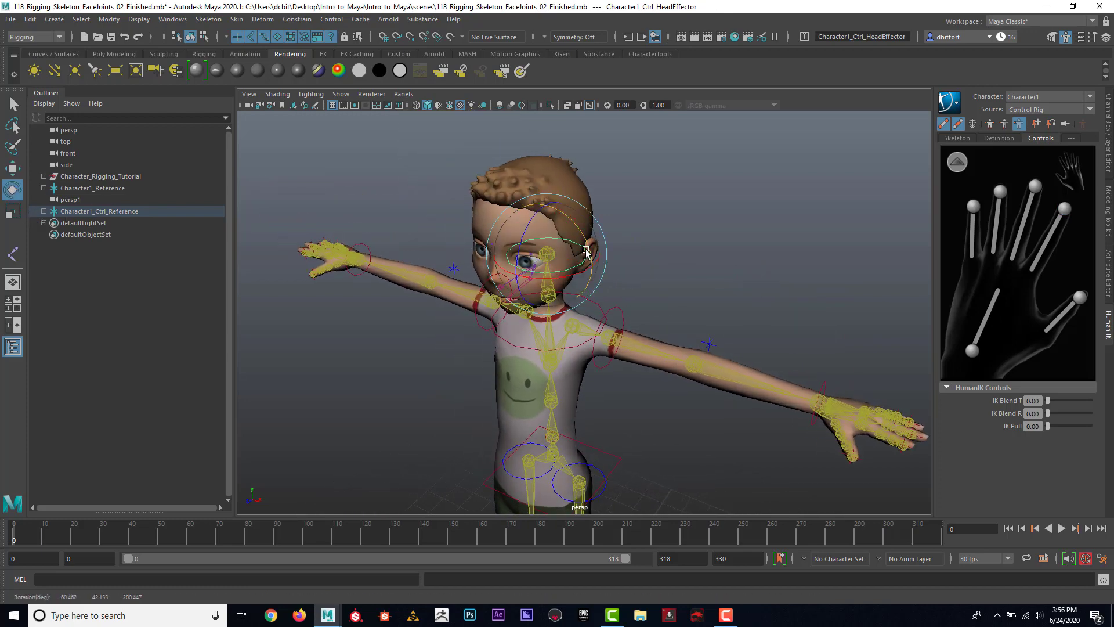
# Select the upper chest effector, try rotating it, and undo the change
pyautogui.click(655, 274)
pyautogui.click(591, 300)
pyautogui.keyDown('alt'); pyautogui.moveTo(631, 293); pyautogui.dragTo(644, 257); pyautogui.keyUp('alt')
pyautogui.hotkey('ctrl', 'z')
# Try rotating the left foot effector, and undo the rotation
pyautogui.scroll(-3, 705, 231)
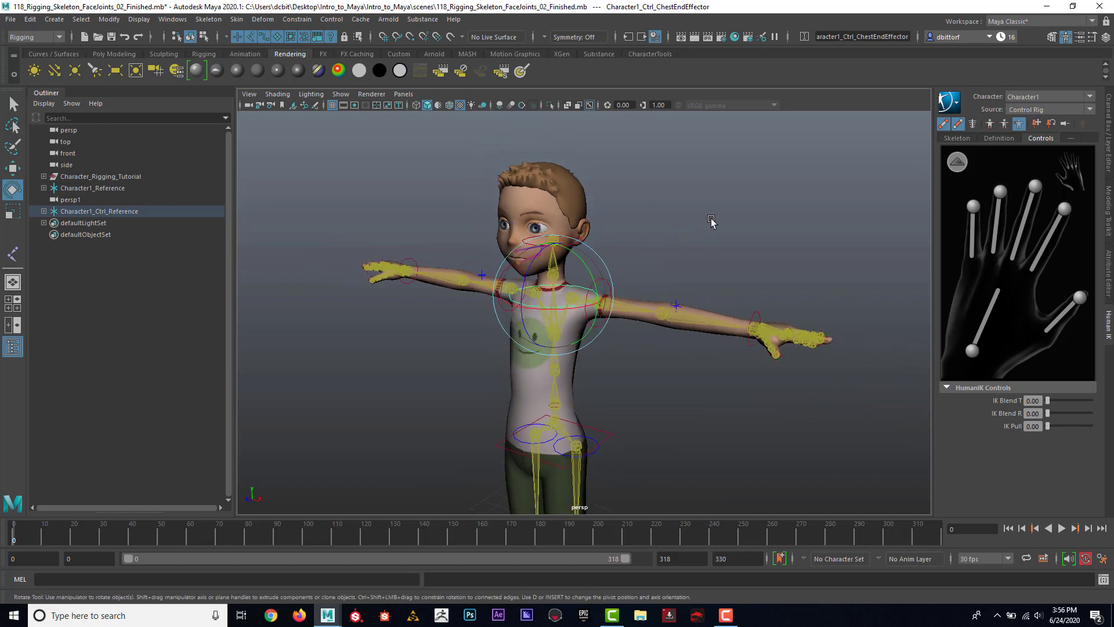
pyautogui.scroll(-1, 699, 216)
pyautogui.keyDown('alt'); pyautogui.moveTo(709, 223); pyautogui.dragTo(637, 165, button='middle'); pyautogui.keyUp('alt')
pyautogui.scroll(-1, 636, 203)
pyautogui.keyDown('alt'); pyautogui.moveTo(597, 395); pyautogui.dragTo(609, 386); pyautogui.keyUp('alt')
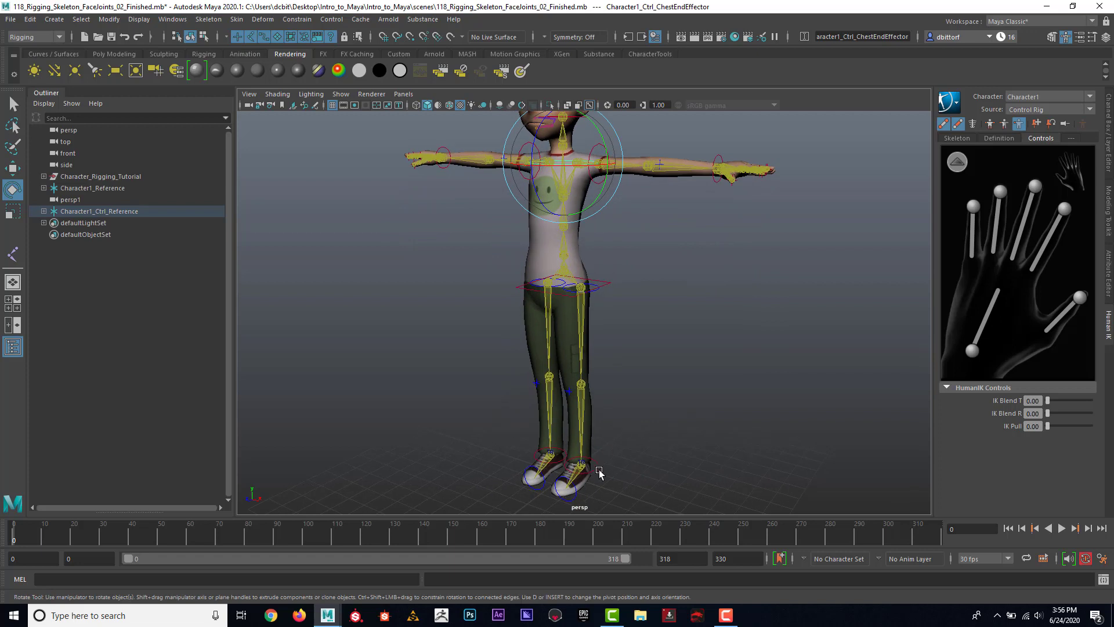
pyautogui.click(576, 494)
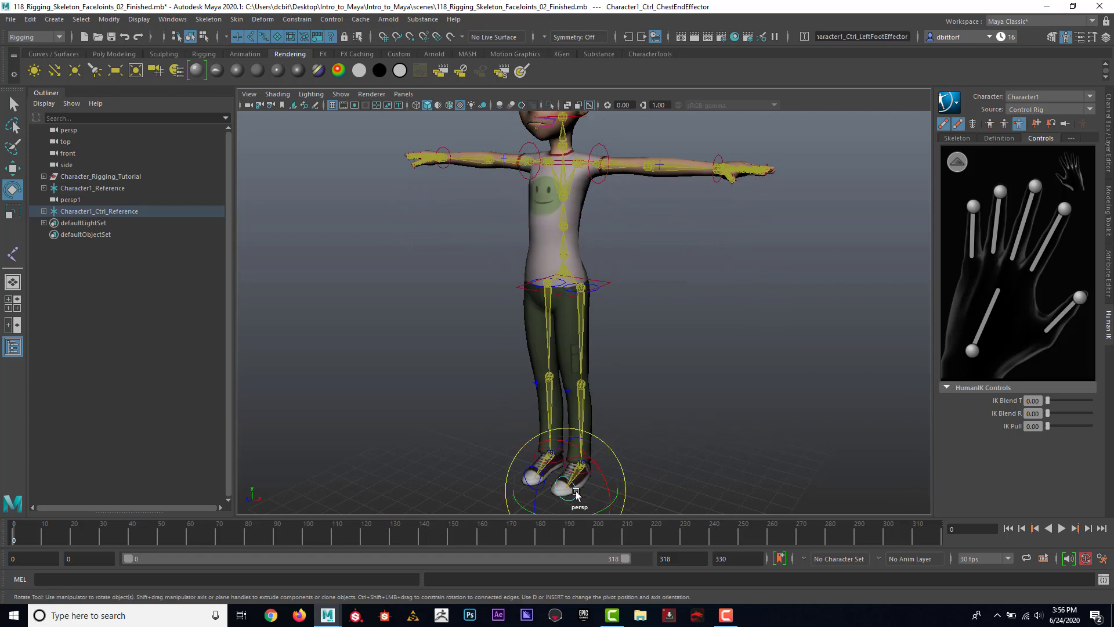
pyautogui.moveTo(545, 462); pyautogui.dragTo(542, 471)
pyautogui.hotkey('ctrl', 'z')
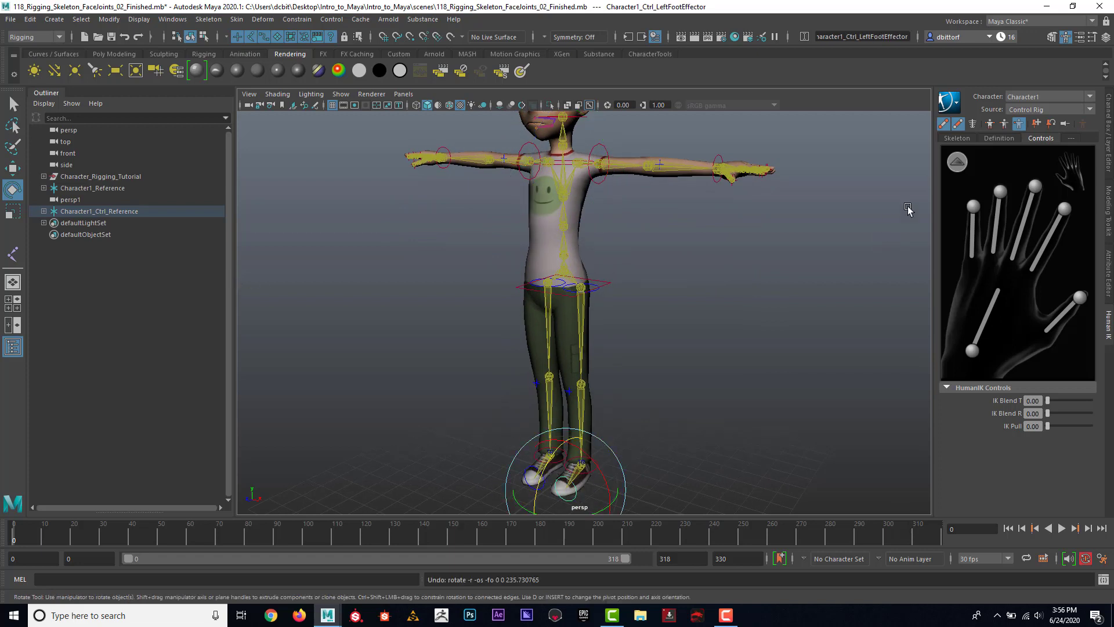
# Cycle the HumanIK mode through Body Part and Selection, and set it to Full Body
pyautogui.click(1006, 125)
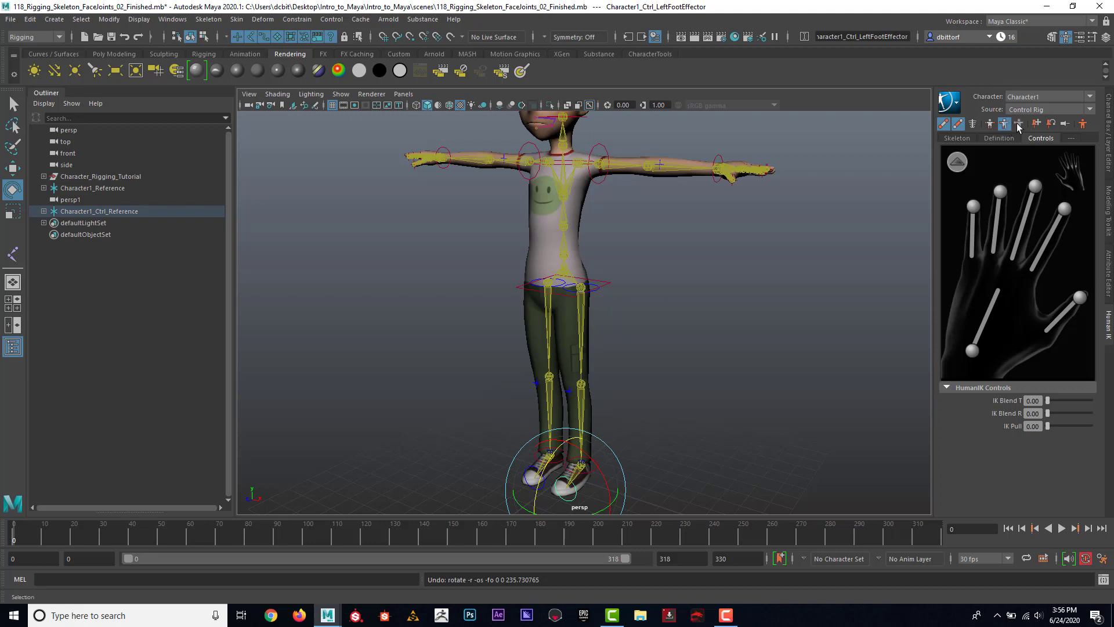
pyautogui.click(1018, 124)
pyautogui.click(990, 124)
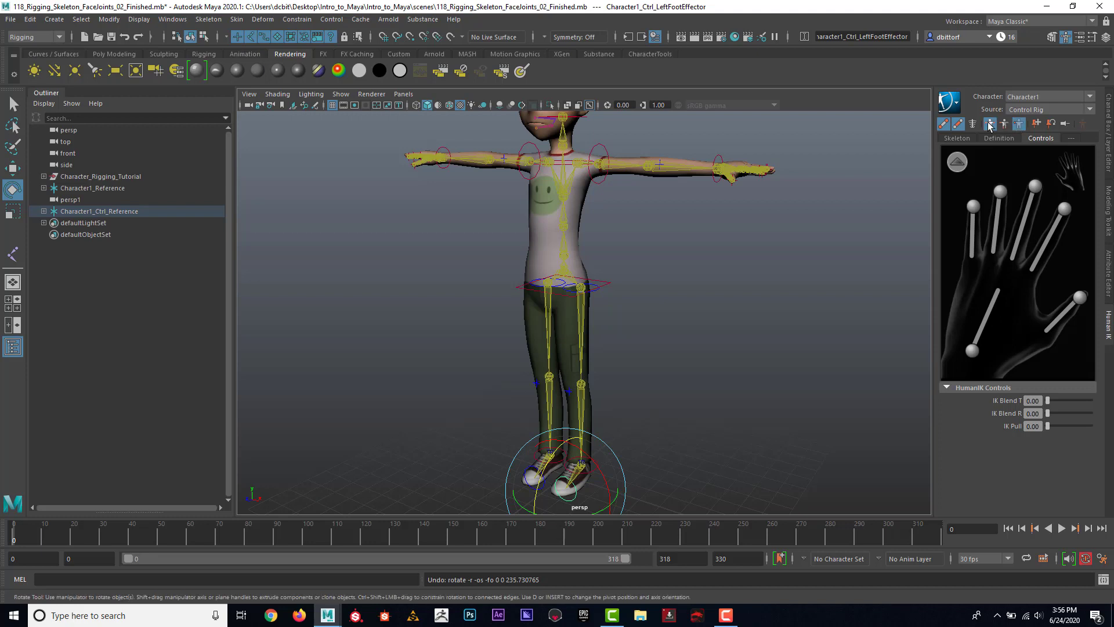
# Try lowering the hips effector vertically in Full Body mode to bend the legs, and undo the move
pyautogui.keyDown('alt'); pyautogui.moveTo(734, 269); pyautogui.dragTo(633, 254, button='right'); pyautogui.keyUp('alt')
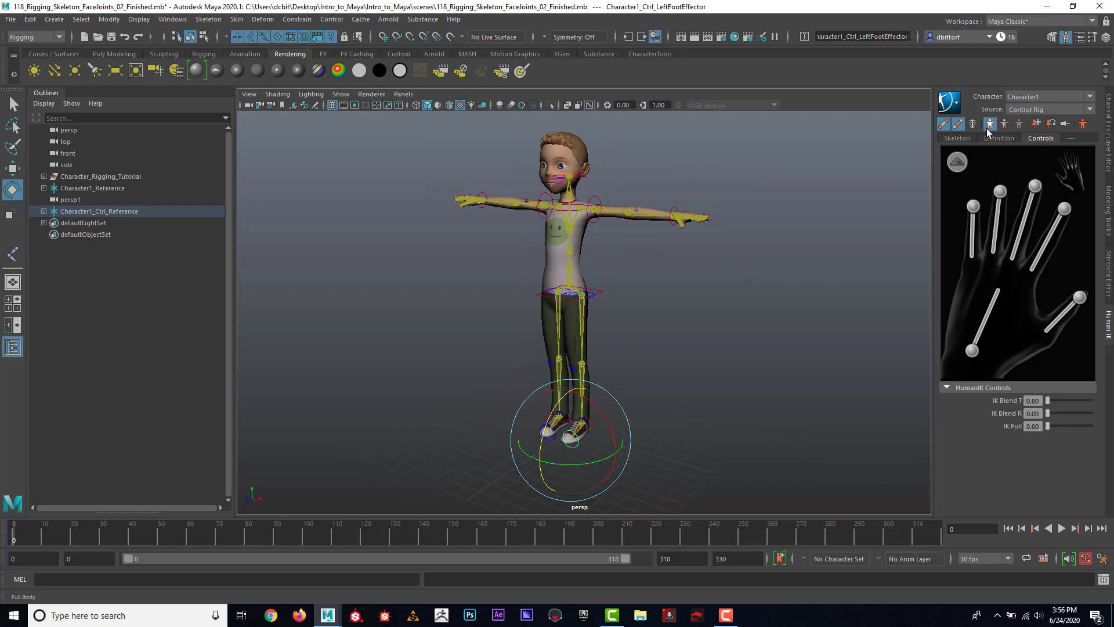
pyautogui.keyDown('alt'); pyautogui.moveTo(901, 235); pyautogui.dragTo(711, 299); pyautogui.keyUp('alt')
pyautogui.keyDown('alt'); pyautogui.moveTo(711, 298); pyautogui.dragTo(754, 307, button='right'); pyautogui.keyUp('alt')
pyautogui.keyDown('alt'); pyautogui.moveTo(754, 307); pyautogui.dragTo(704, 293); pyautogui.keyUp('alt')
pyautogui.keyDown('alt'); pyautogui.moveTo(626, 314); pyautogui.dragTo(625, 217, button='middle'); pyautogui.keyUp('alt')
pyautogui.keyDown('alt'); pyautogui.moveTo(626, 217); pyautogui.dragTo(850, 313, button='right'); pyautogui.keyUp('alt')
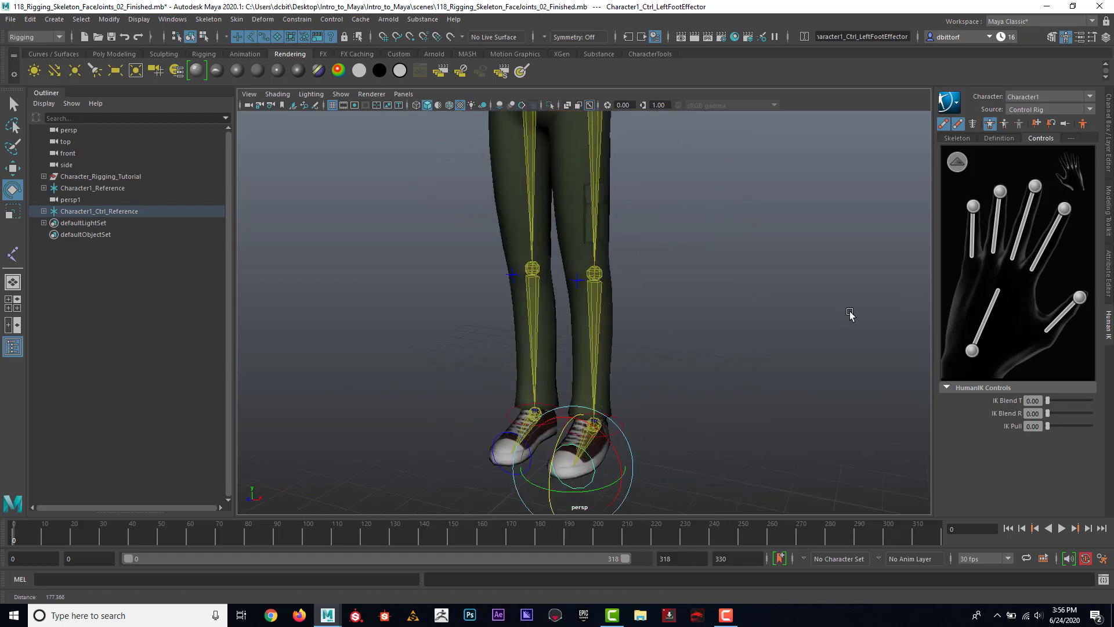
pyautogui.keyDown('alt'); pyautogui.moveTo(851, 314); pyautogui.dragTo(699, 293); pyautogui.keyUp('alt')
pyautogui.keyDown('alt'); pyautogui.moveTo(699, 293); pyautogui.dragTo(594, 278, button='right'); pyautogui.keyUp('alt')
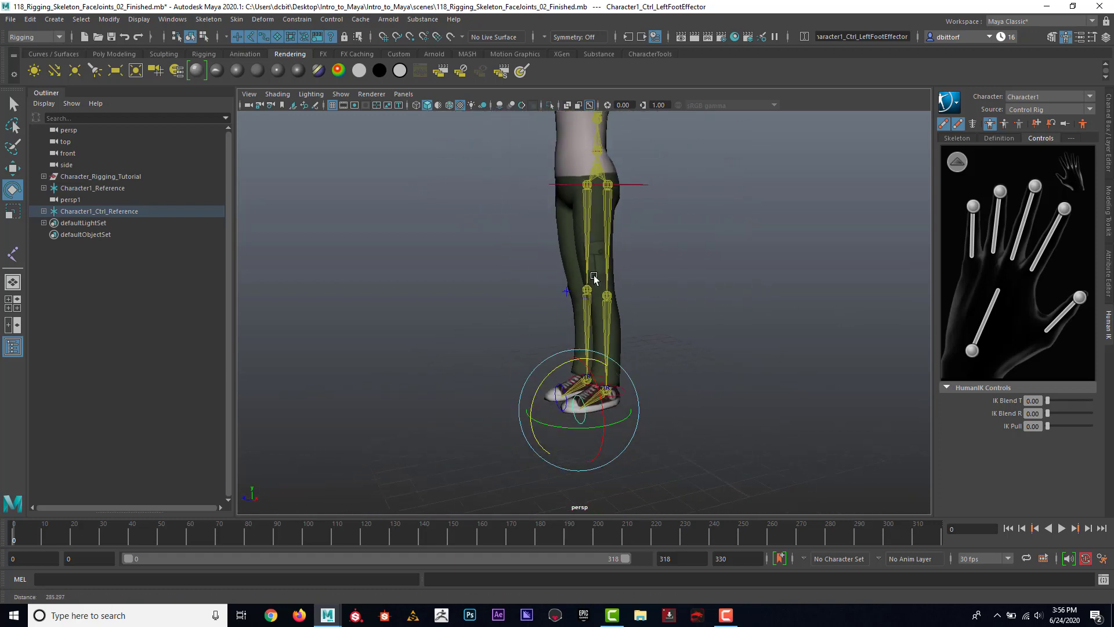
pyautogui.keyDown('alt'); pyautogui.moveTo(594, 278); pyautogui.dragTo(638, 191); pyautogui.keyUp('alt')
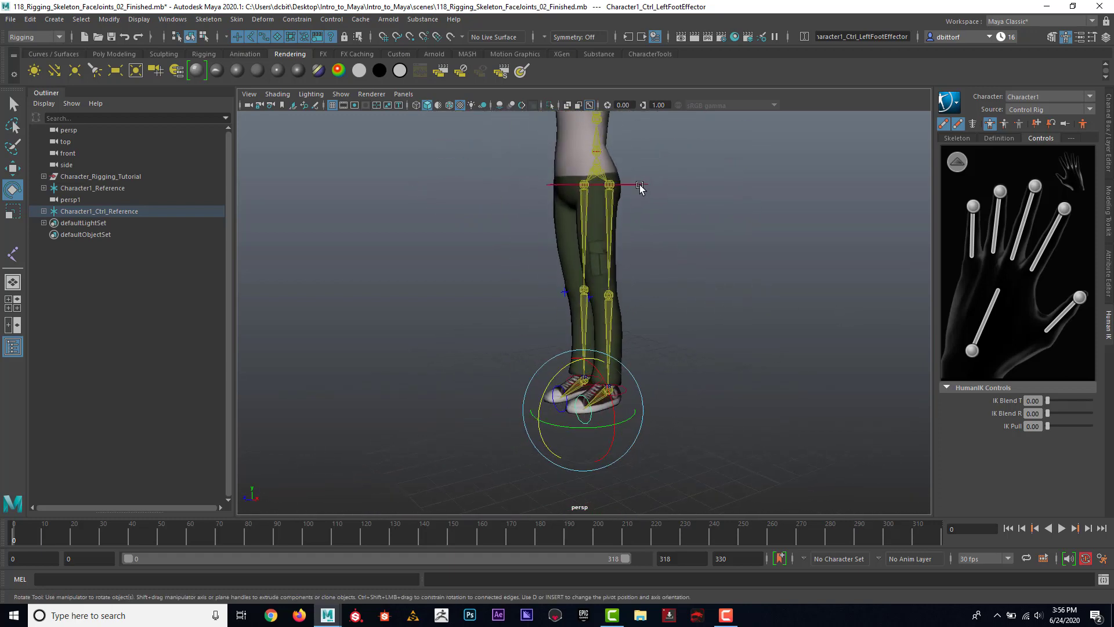
pyautogui.click(640, 186)
pyautogui.press('w')
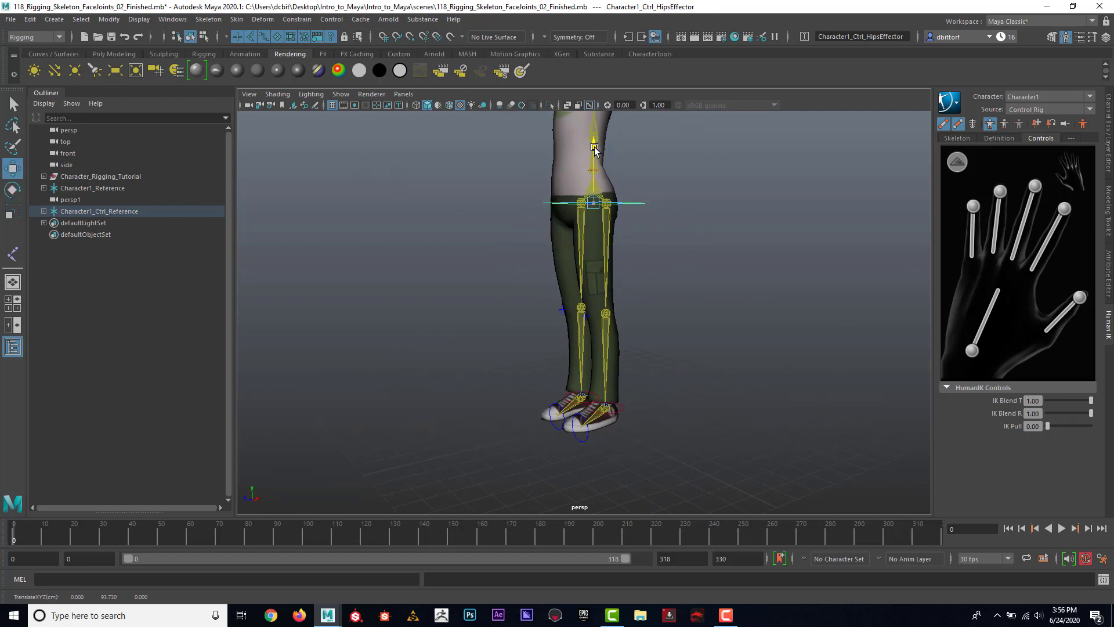
pyautogui.moveTo(596, 145); pyautogui.dragTo(614, 201)
pyautogui.hotkey('ctrl', 'z')
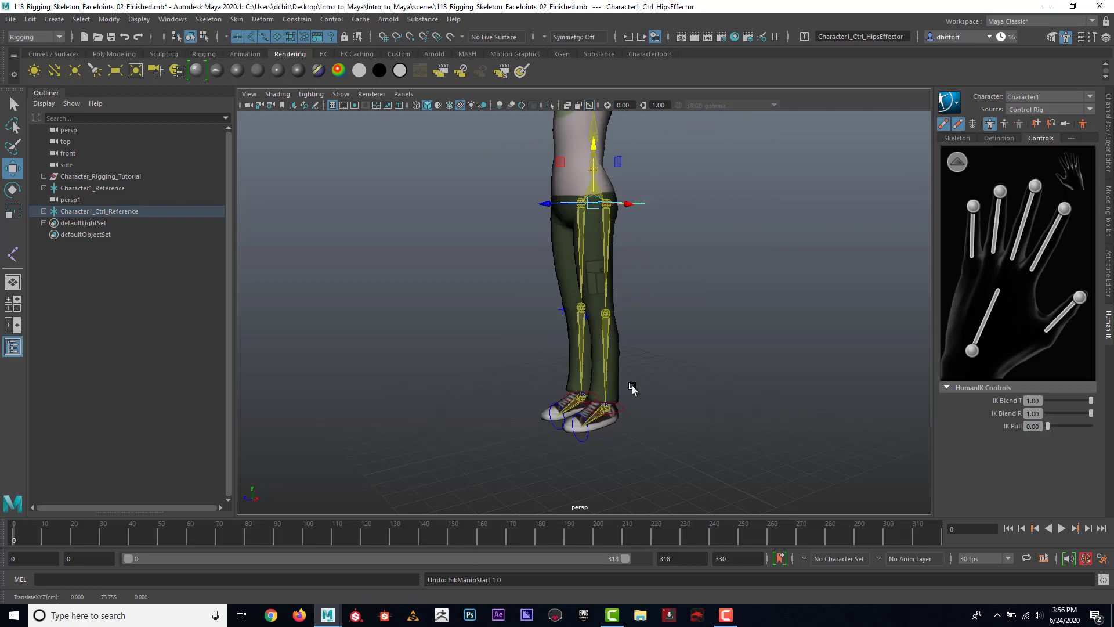
# Try rotating the left ankle effector and the left foot effector in Full Body mode, and undo the rotations
pyautogui.keyDown('alt'); pyautogui.moveTo(604, 314); pyautogui.dragTo(611, 238, button='middle'); pyautogui.keyUp('alt')
pyautogui.keyDown('alt'); pyautogui.moveTo(611, 238); pyautogui.dragTo(693, 252, button='right'); pyautogui.keyUp('alt')
pyautogui.keyDown('alt'); pyautogui.moveTo(692, 252); pyautogui.dragTo(688, 268); pyautogui.keyUp('alt')
pyautogui.keyDown('alt'); pyautogui.moveTo(689, 269); pyautogui.dragTo(736, 279, button='right'); pyautogui.keyUp('alt')
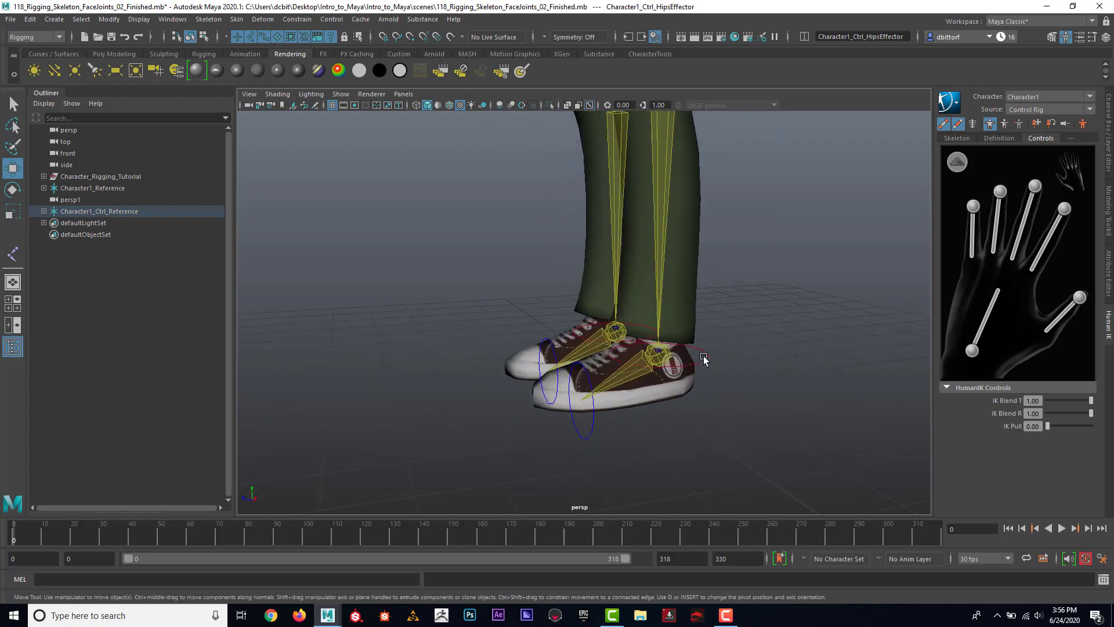
pyautogui.click(707, 356)
pyautogui.press('e')
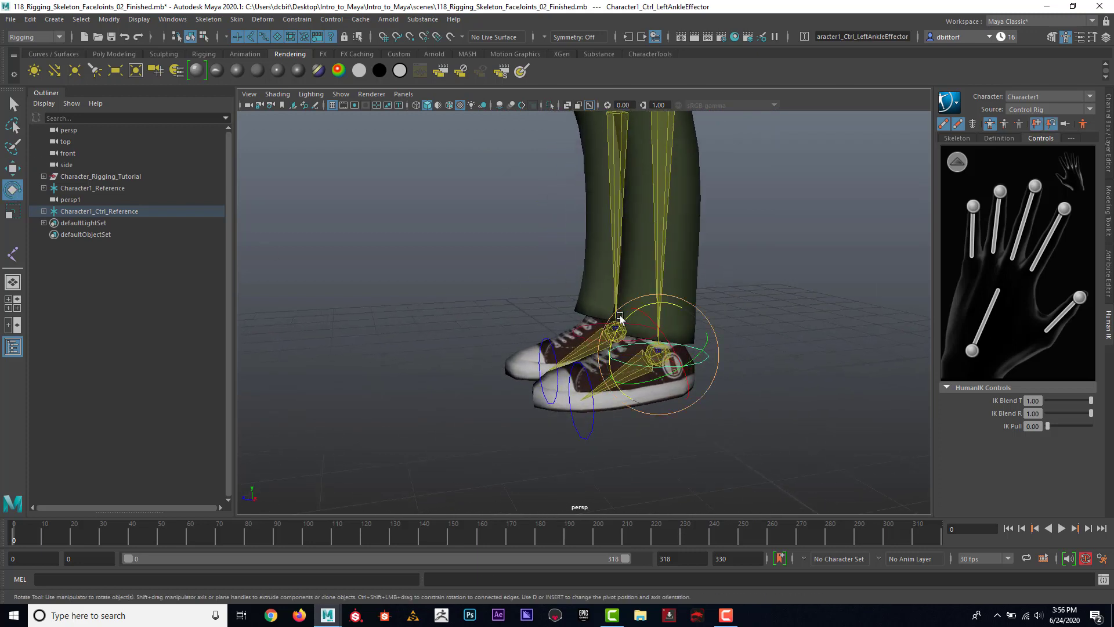
pyautogui.moveTo(624, 322); pyautogui.dragTo(606, 339)
pyautogui.click(574, 362)
pyautogui.hotkey('ctrl', 'z')
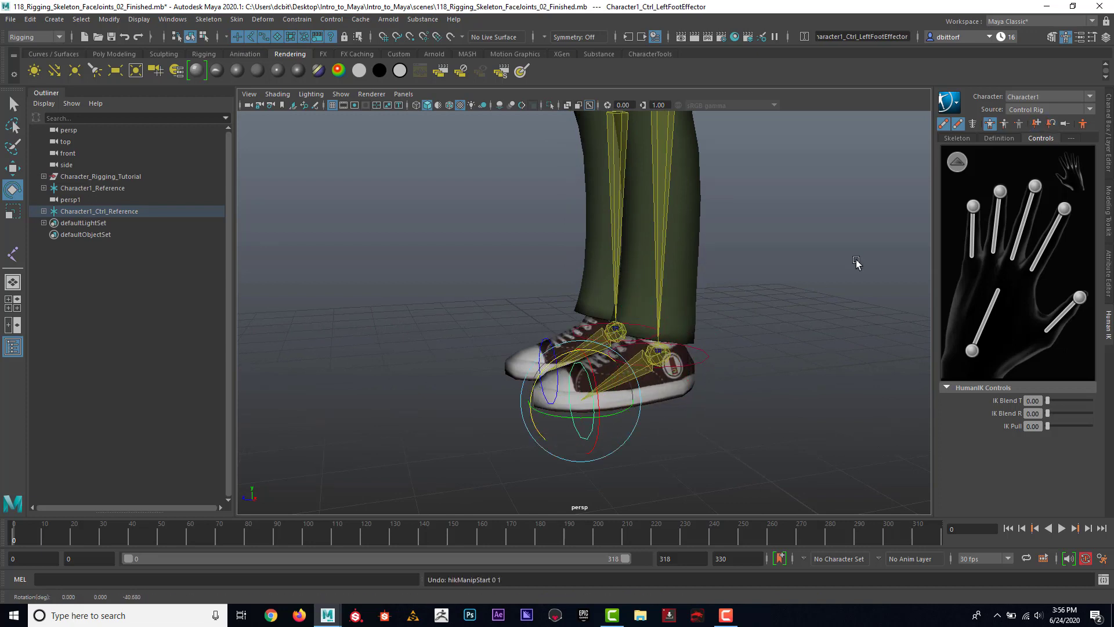
# Show the channel attributes of the selected left foot effector in place of the HumanIK controls
pyautogui.keyDown('alt'); pyautogui.moveTo(863, 249); pyautogui.dragTo(775, 258, button='right'); pyautogui.keyUp('alt')
pyautogui.keyDown('alt'); pyautogui.moveTo(856, 214); pyautogui.dragTo(887, 209); pyautogui.keyUp('alt')
pyautogui.keyDown('alt'); pyautogui.moveTo(888, 209); pyautogui.dragTo(859, 261, button='middle'); pyautogui.keyUp('alt')
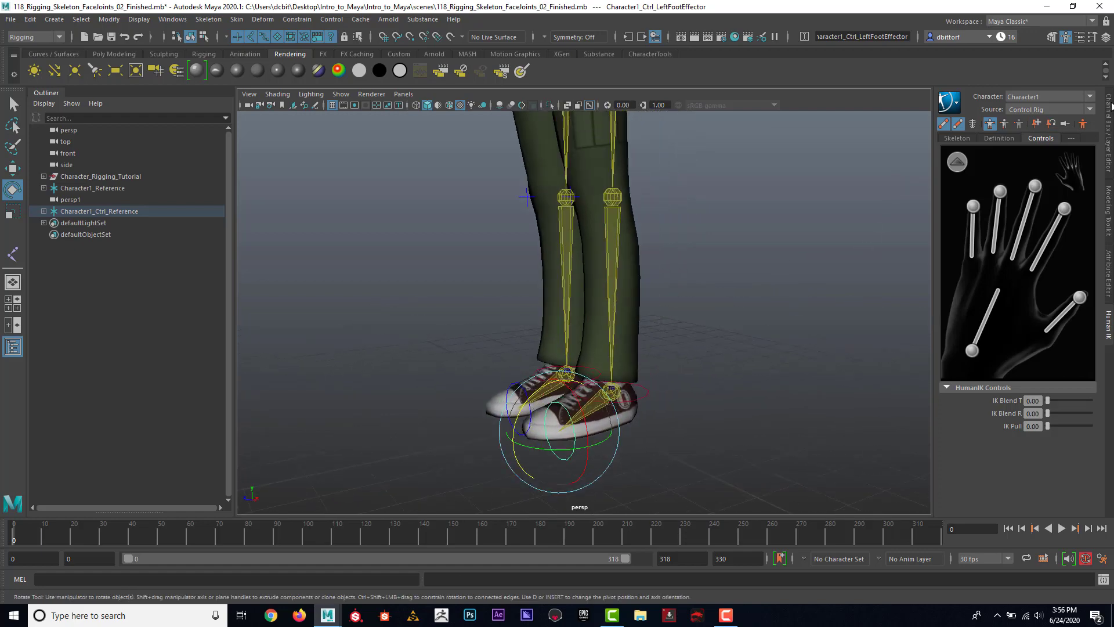
pyautogui.click(1109, 110)
pyautogui.keyDown('alt'); pyautogui.moveTo(903, 291); pyautogui.dragTo(866, 264); pyautogui.keyUp('alt')
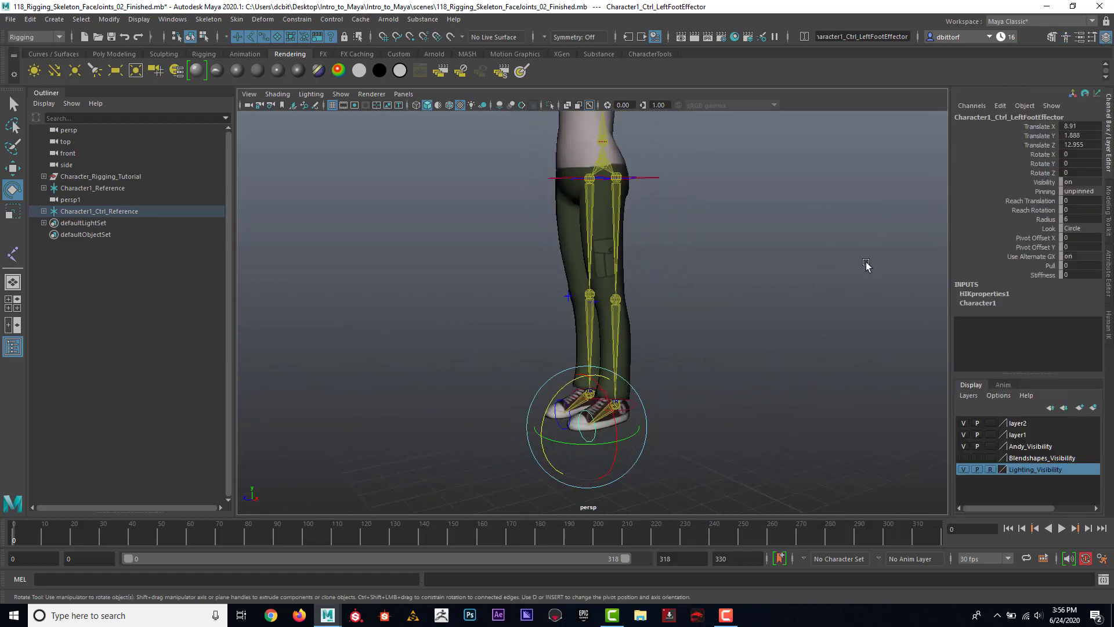
# Select the left wrist effector, try moving it down toward the hip to lower the arm, and undo the move
pyautogui.keyDown('alt'); pyautogui.moveTo(866, 264); pyautogui.dragTo(783, 282, button='right'); pyautogui.keyUp('alt')
pyautogui.keyDown('alt'); pyautogui.moveTo(783, 282); pyautogui.dragTo(779, 306, button='middle'); pyautogui.keyUp('alt')
pyautogui.keyDown('alt'); pyautogui.moveTo(779, 307); pyautogui.dragTo(728, 288, button='right'); pyautogui.keyUp('alt')
pyautogui.keyDown('alt'); pyautogui.moveTo(719, 288); pyautogui.dragTo(739, 292); pyautogui.keyUp('alt')
pyautogui.keyDown('alt'); pyautogui.moveTo(739, 292); pyautogui.dragTo(716, 205, button='right'); pyautogui.keyUp('alt')
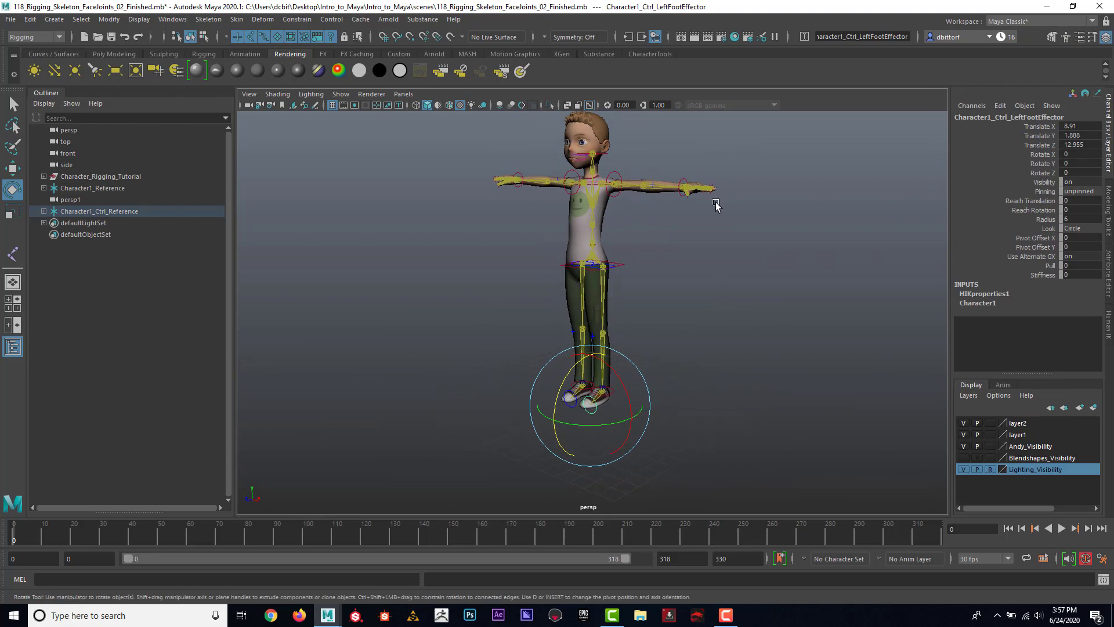
pyautogui.click(685, 187)
pyautogui.press('w')
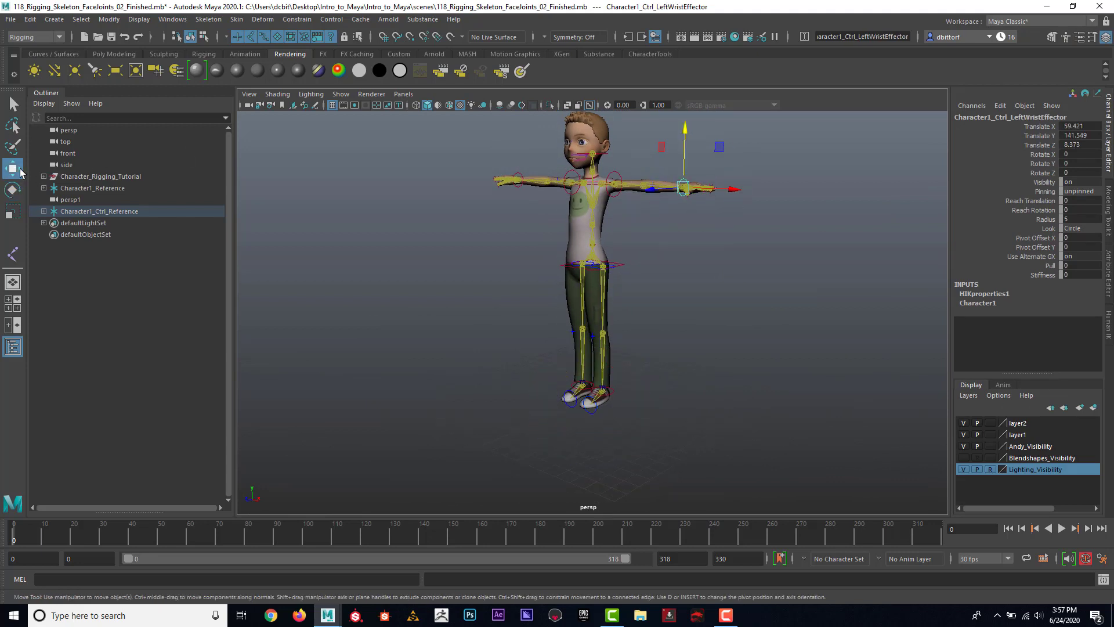
pyautogui.moveTo(687, 196); pyautogui.dragTo(612, 323)
pyautogui.hotkey('ctrl', 'z')
pyautogui.keyDown('alt'); pyautogui.moveTo(724, 281); pyautogui.dragTo(676, 272, button='right'); pyautogui.keyUp('alt')
pyautogui.keyDown('alt'); pyautogui.moveTo(676, 272); pyautogui.dragTo(705, 259); pyautogui.keyUp('alt')
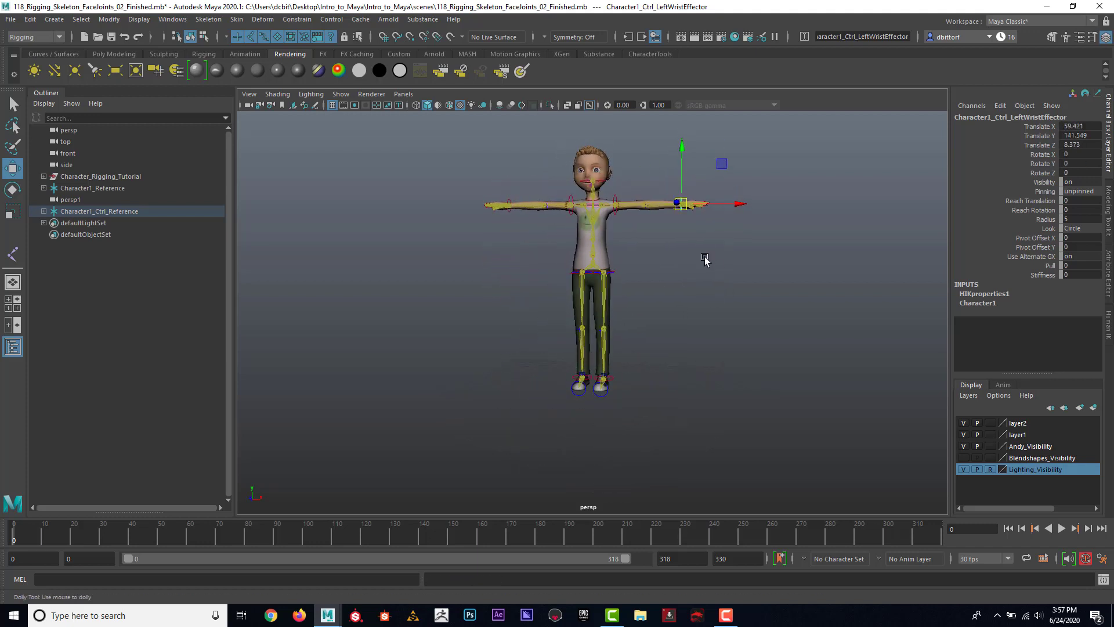
pyautogui.keyDown('alt'); pyautogui.moveTo(705, 259); pyautogui.dragTo(764, 308, button='right'); pyautogui.keyUp('alt')
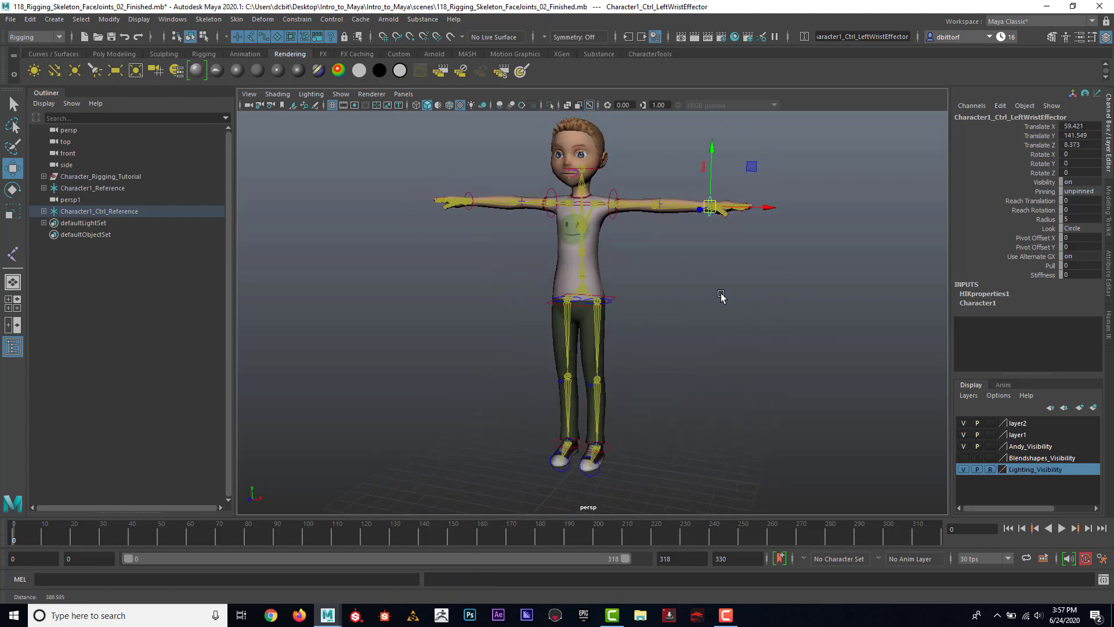